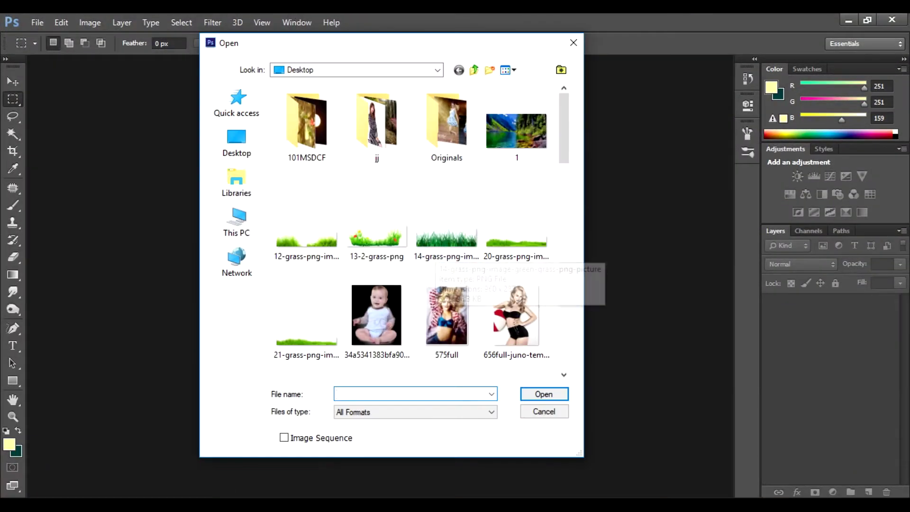
# Open the photo of the kneeling woman in the striped dress from the jj folder
pyautogui.doubleClick(377, 122)
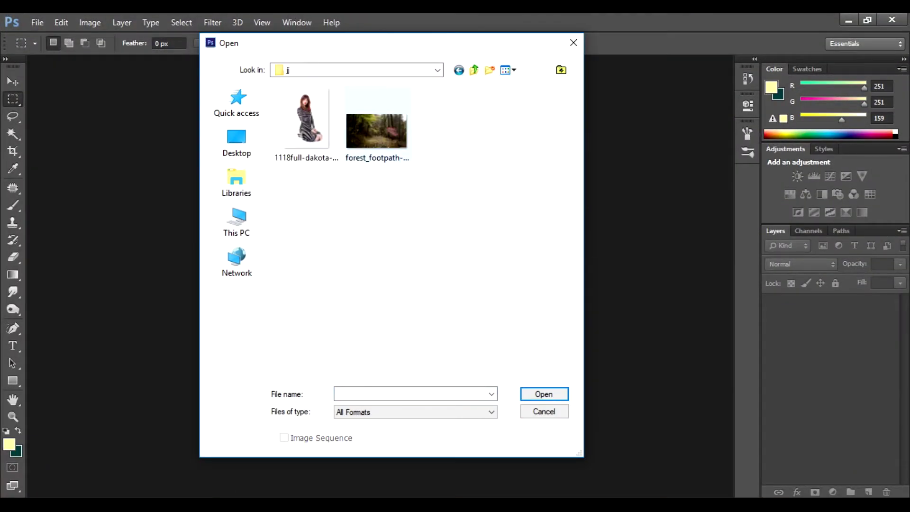
pyautogui.click(327, 154)
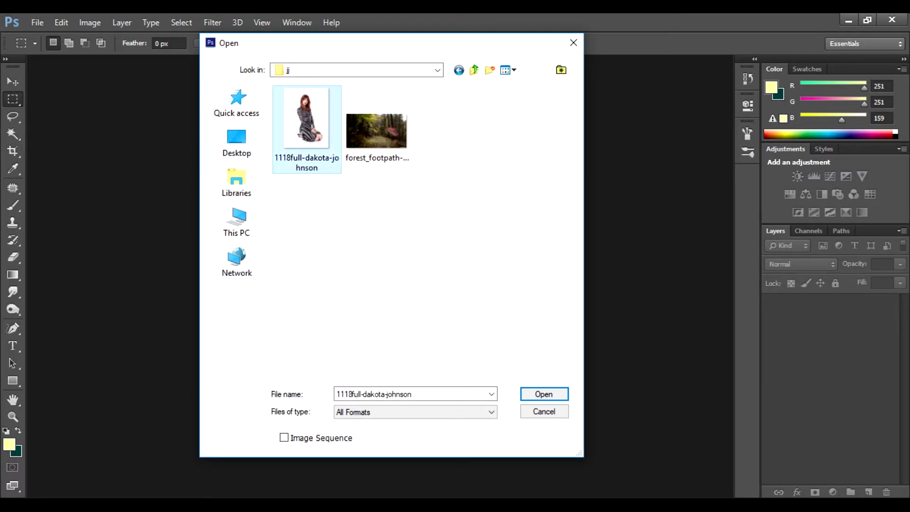
pyautogui.press('Return')
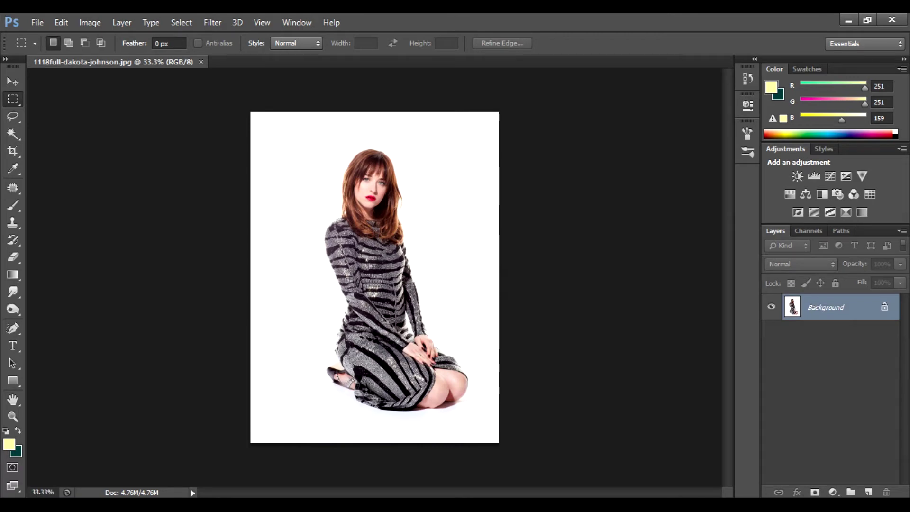
# Quick-select the woman's body and dress, subtracting the white gap beside her arm
pyautogui.press('v')
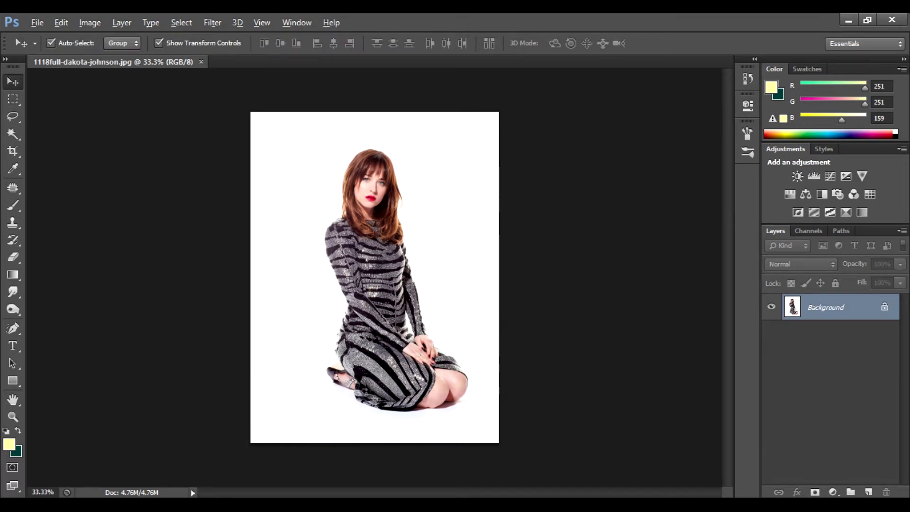
pyautogui.hotkey('ctrl', '0')
pyautogui.rightClick(13, 134)
pyautogui.click(57, 133)
pyautogui.moveTo(373, 142); pyautogui.dragTo(379, 290)
pyautogui.moveTo(429, 377)
pyautogui.mouseDown()
pyautogui.moveTo(360, 379)
pyautogui.moveTo(467, 403)
pyautogui.mouseUp()
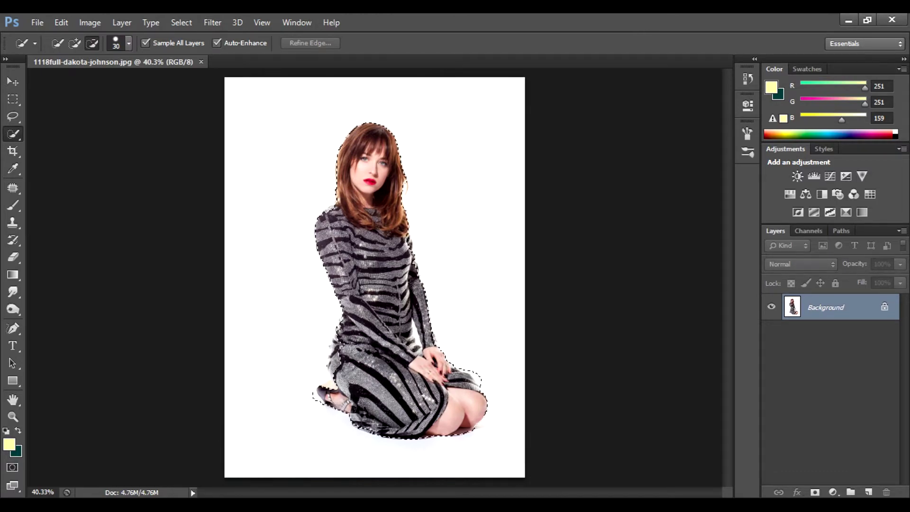
pyautogui.scroll(8, 405, 363)
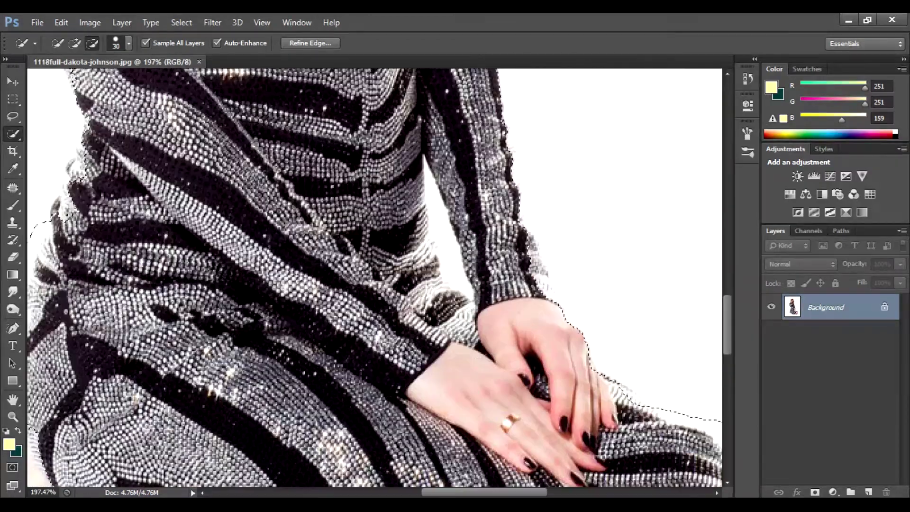
pyautogui.moveTo(429, 180); pyautogui.dragTo(455, 280)
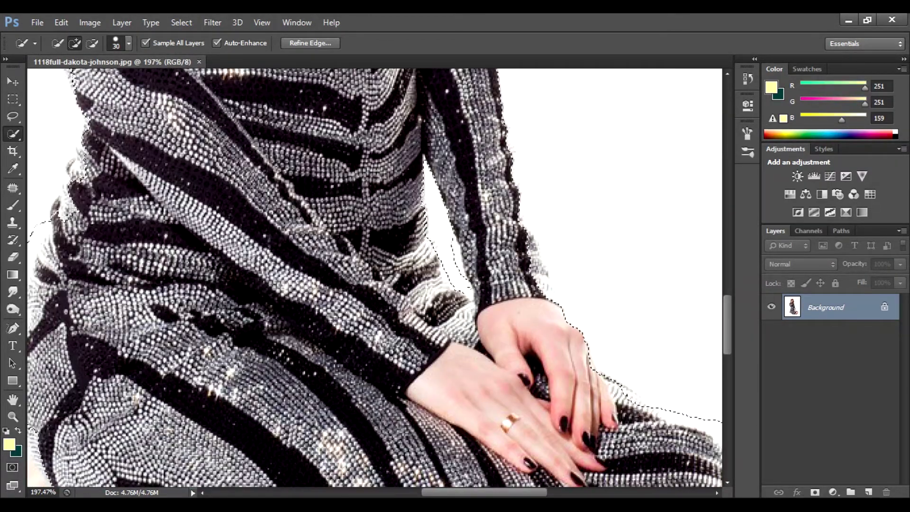
# Add the loose hair strand on the right and zoom in closely on the hair edge
pyautogui.moveTo(474, 332); pyautogui.dragTo(255, 204)
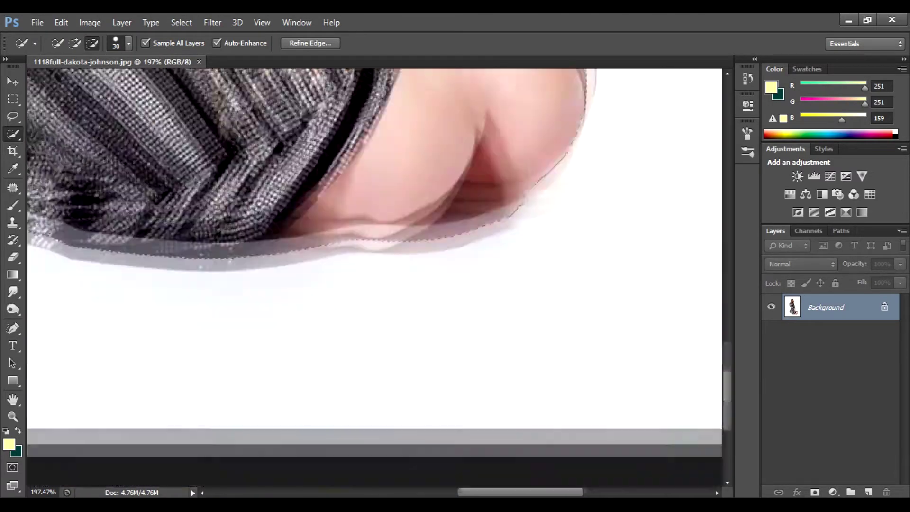
pyautogui.scroll(-5, 375, 282)
pyautogui.moveTo(237, 189); pyautogui.dragTo(664, 403)
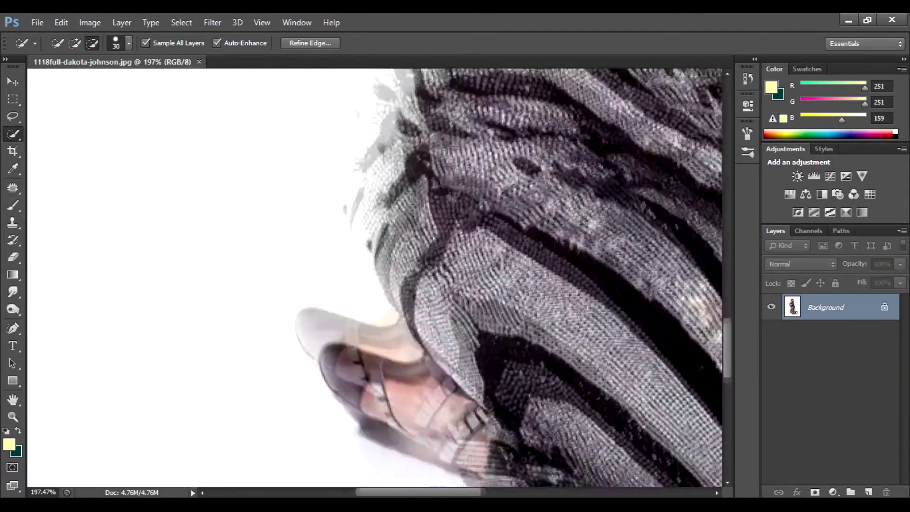
pyautogui.scroll(2, 375, 282)
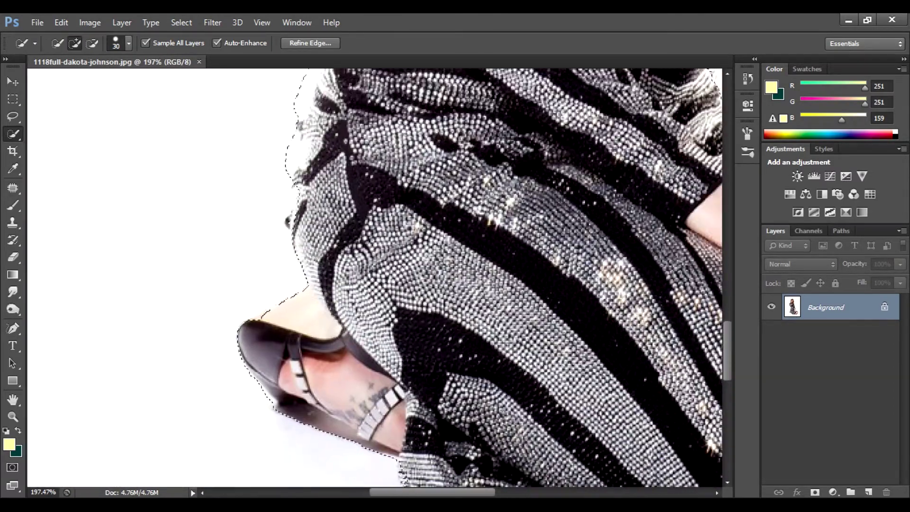
pyautogui.scroll(3, 375, 282)
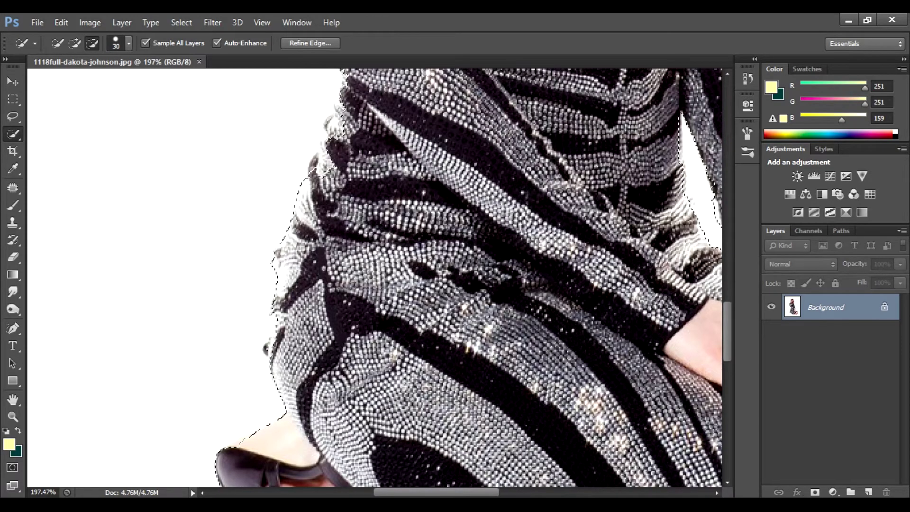
pyautogui.scroll(3, 374, 277)
pyautogui.press('super')
pyautogui.press('Escape')
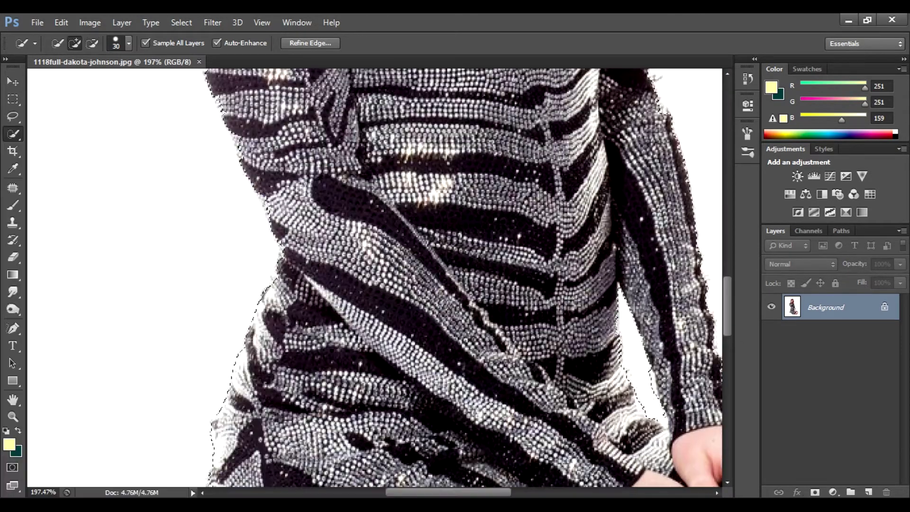
pyautogui.scroll(2, 374, 282)
pyautogui.scroll(2, 375, 282)
pyautogui.scroll(2, 374, 282)
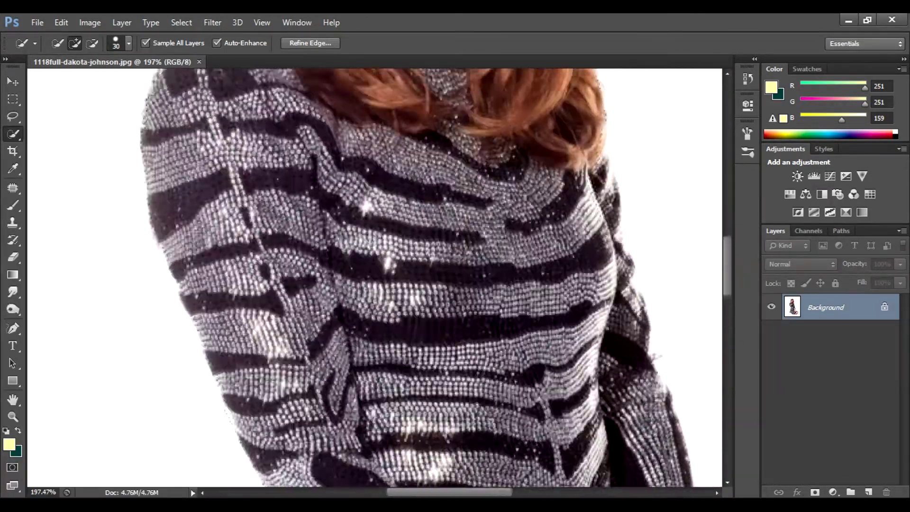
pyautogui.scroll(2, 374, 282)
pyautogui.scroll(5, 375, 277)
pyautogui.hscroll(3, 375, 277)
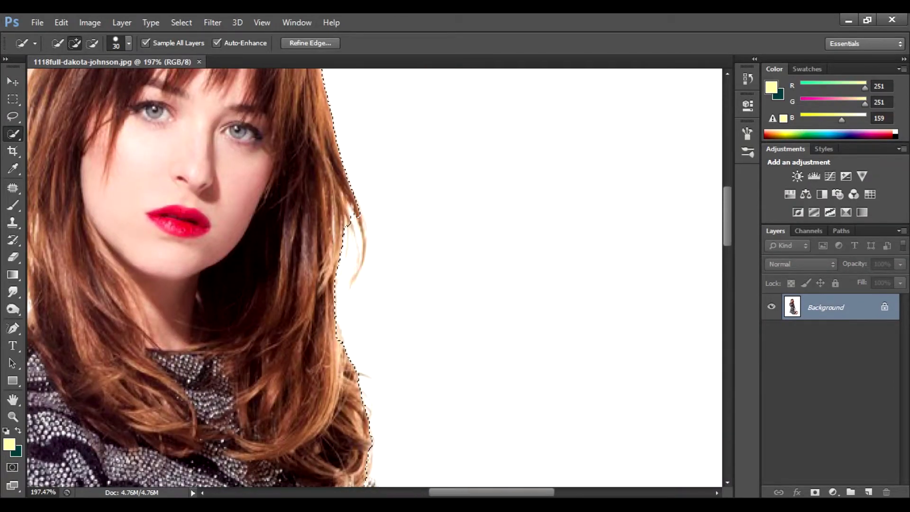
pyautogui.hotkey('ctrl', '+')
pyautogui.hotkey('ctrl', '+')
pyautogui.hotkey('ctrl', '+')
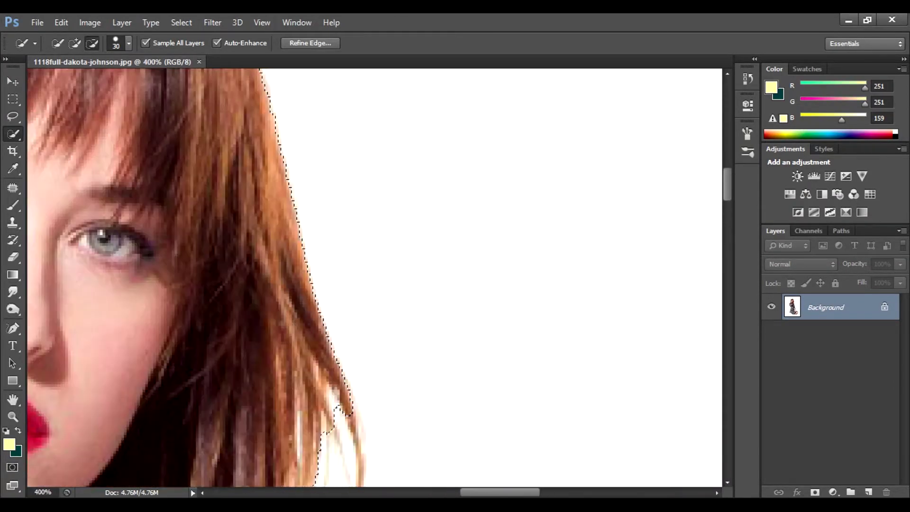
pyautogui.rightClick(13, 116)
# Lasso the stray hair strands into the existing selection
pyautogui.press('Escape')
pyautogui.press('shift')
pyautogui.moveTo(289, 385); pyautogui.dragTo(308, 266)
pyautogui.moveTo(427, 427); pyautogui.dragTo(398, 66)
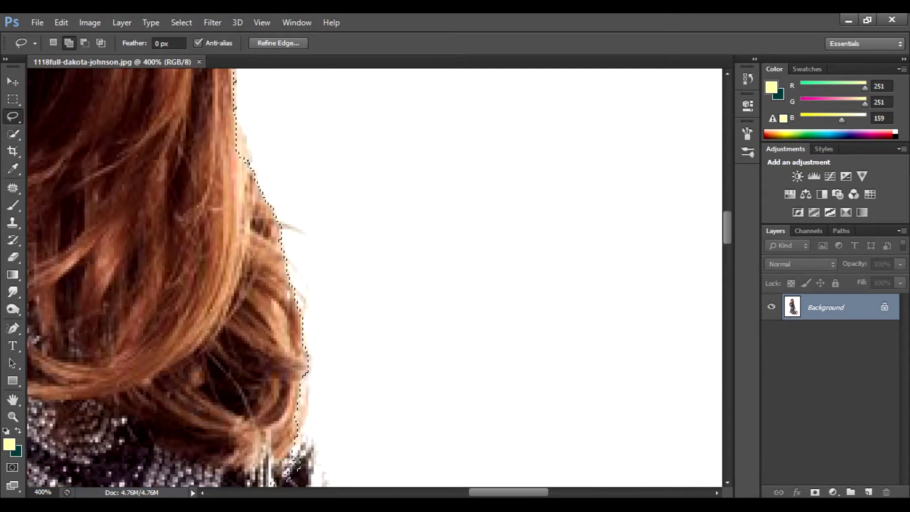
pyautogui.scroll(-5, 374, 278)
# Trace the sweater edge point by point with the Polygonal Lasso
pyautogui.rightClick(13, 116)
pyautogui.click(80, 125)
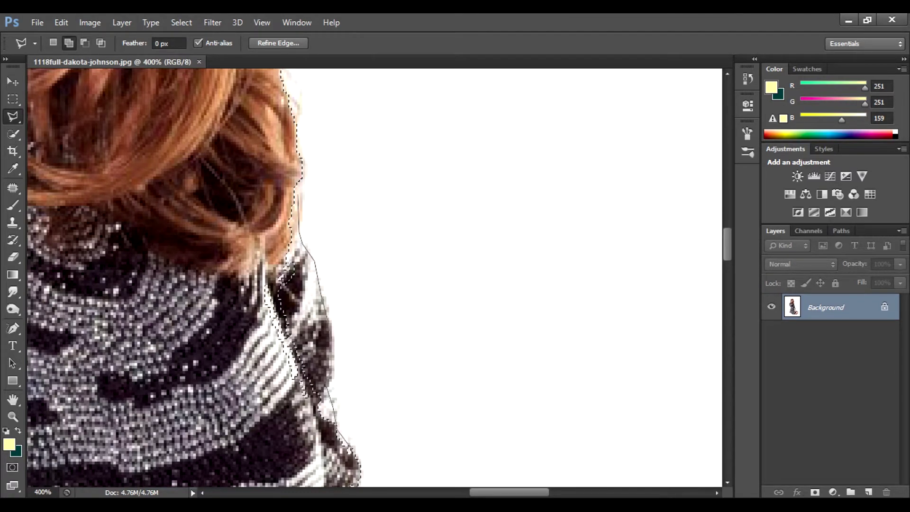
pyautogui.scroll(-5, 351, 447)
pyautogui.click(365, 258)
pyautogui.click(377, 304)
pyautogui.click(371, 363)
pyautogui.scroll(-3, 343, 393)
pyautogui.click(367, 290)
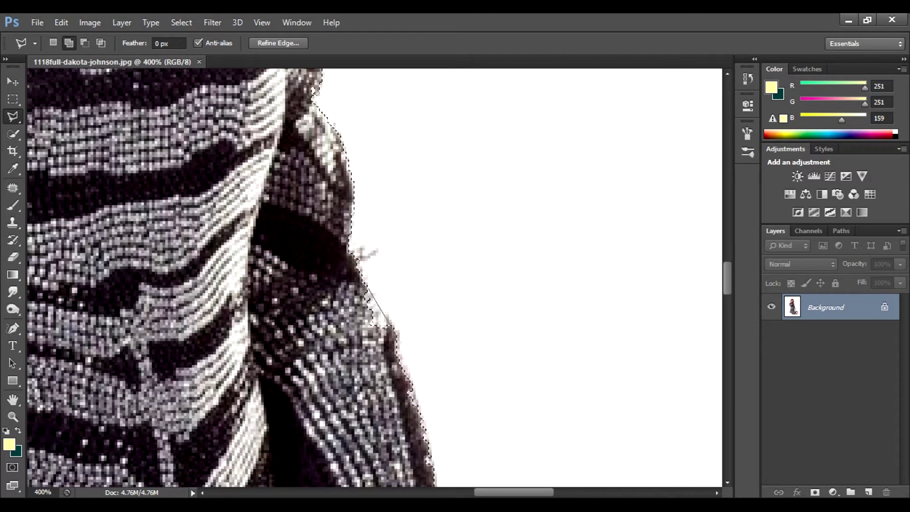
pyautogui.scroll(-2, 429, 459)
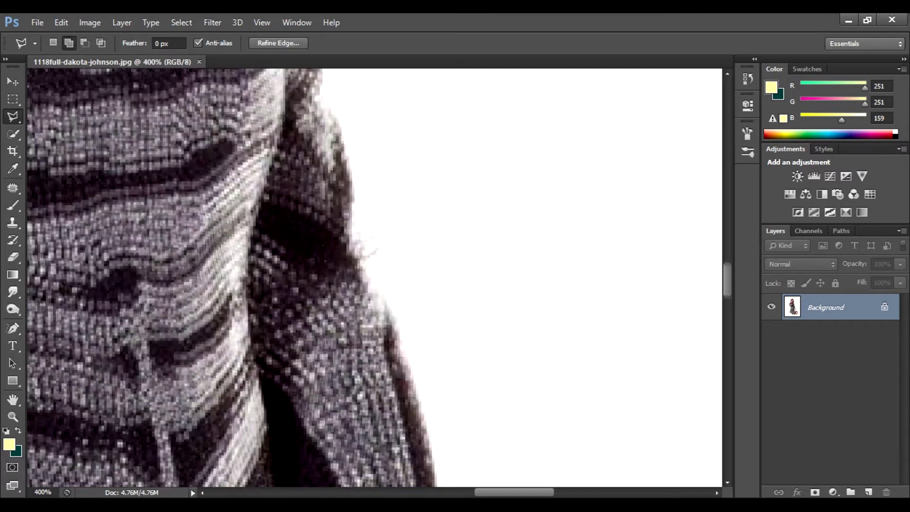
pyautogui.scroll(-2, 429, 459)
pyautogui.scroll(-1, 285, 467)
pyautogui.scroll(-2, 284, 467)
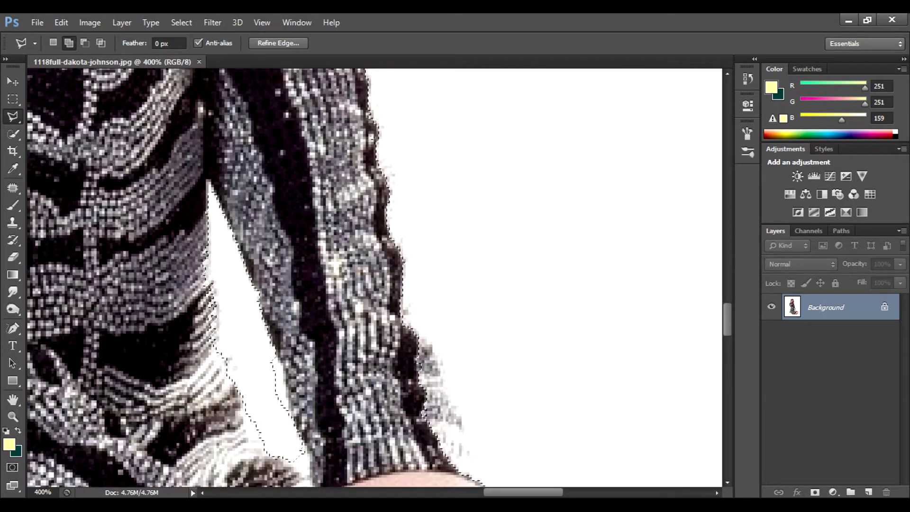
pyautogui.scroll(-2, 294, 427)
# Outline the white gap beside the arm to remove it from the selection
pyautogui.click(283, 388)
pyautogui.click(256, 361)
pyautogui.click(245, 330)
pyautogui.click(231, 300)
pyautogui.click(217, 273)
pyautogui.click(214, 123)
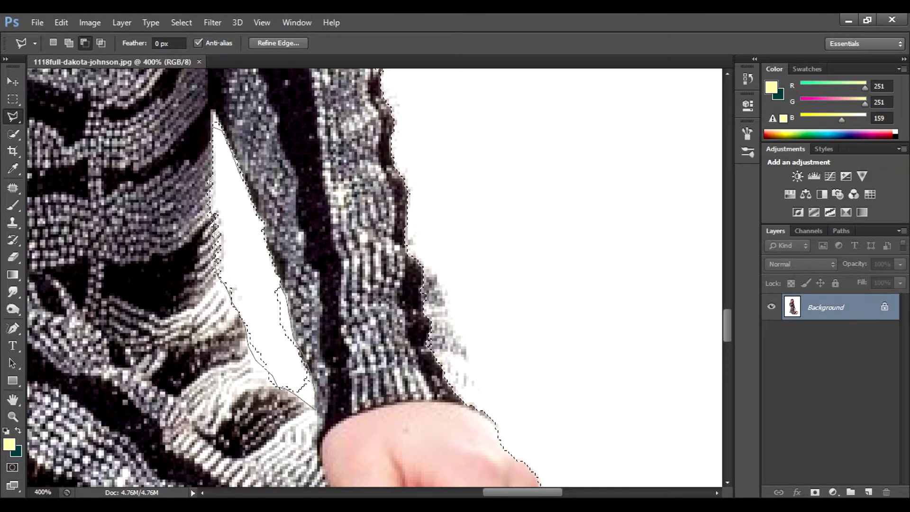
pyautogui.click(314, 408)
# Add the right sleeve edge and the hand outline to the selection
pyautogui.moveTo(341, 332); pyautogui.dragTo(311, 357)
pyautogui.keyDown('shift'); pyautogui.click(379, 243); pyautogui.keyUp('shift')
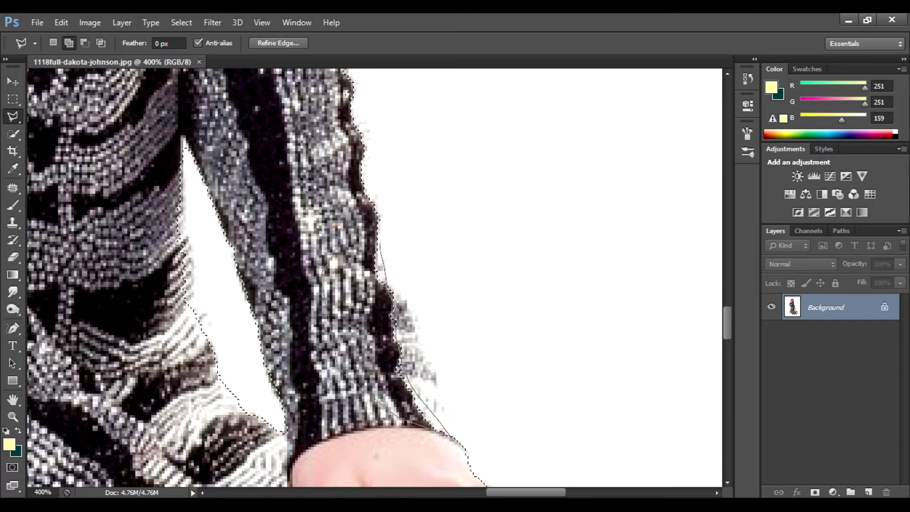
pyautogui.click(375, 207)
pyautogui.click(412, 308)
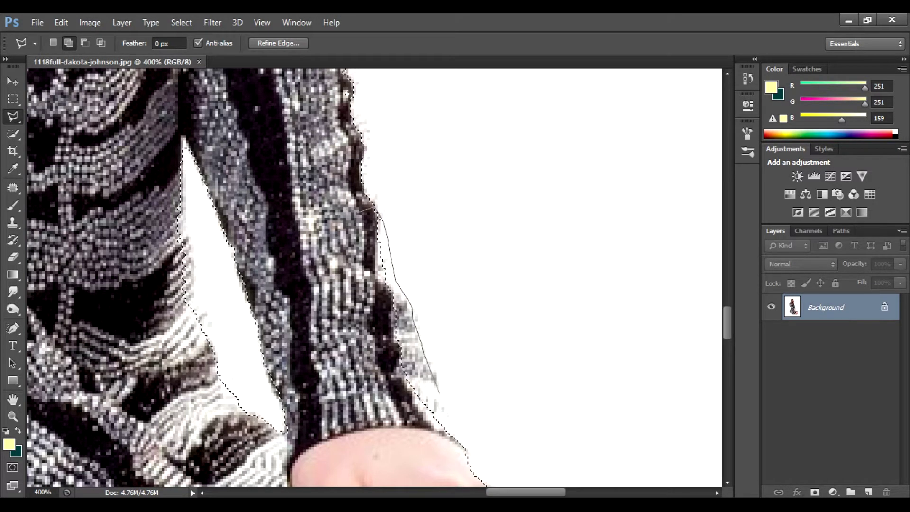
pyautogui.scroll(-5, 375, 279)
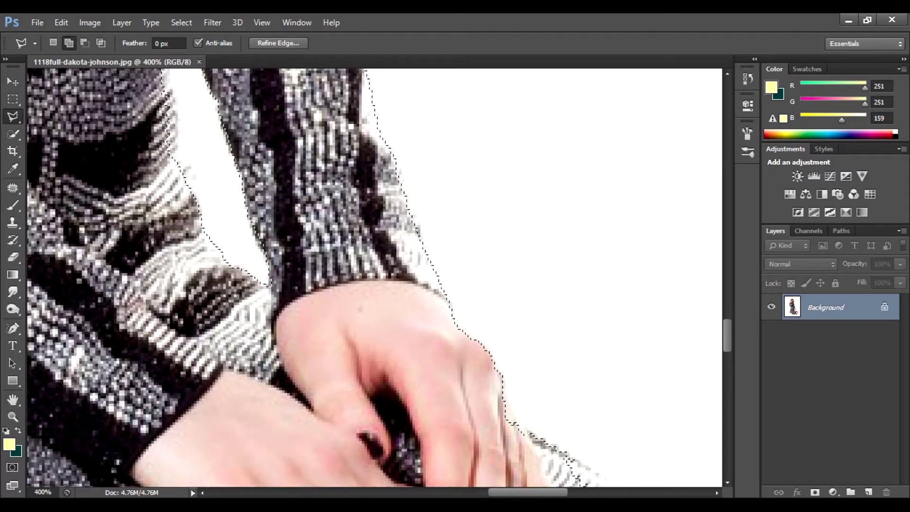
pyautogui.click(474, 260)
pyautogui.click(488, 294)
pyautogui.doubleClick(507, 337)
# Refine the selection along the hand and skirt, trimming the bulge to hug the sweater
pyautogui.scroll(-3, 375, 280)
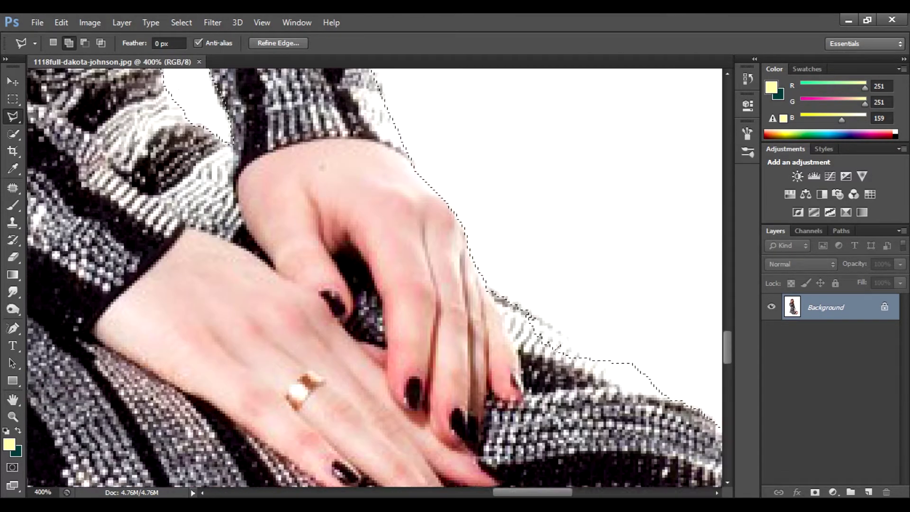
pyautogui.hscroll(2, 375, 280)
pyautogui.click(415, 220)
pyautogui.click(432, 225)
pyautogui.click(523, 289)
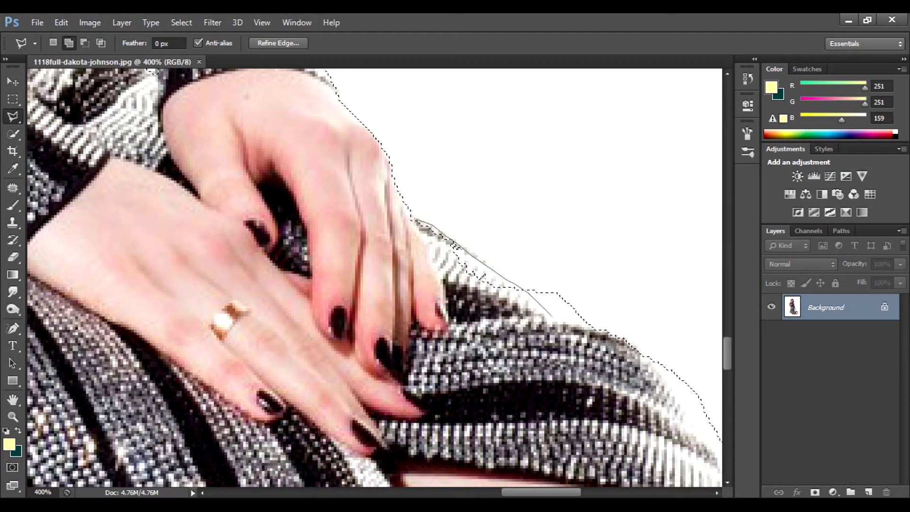
pyautogui.doubleClick(389, 246)
pyautogui.click(519, 282)
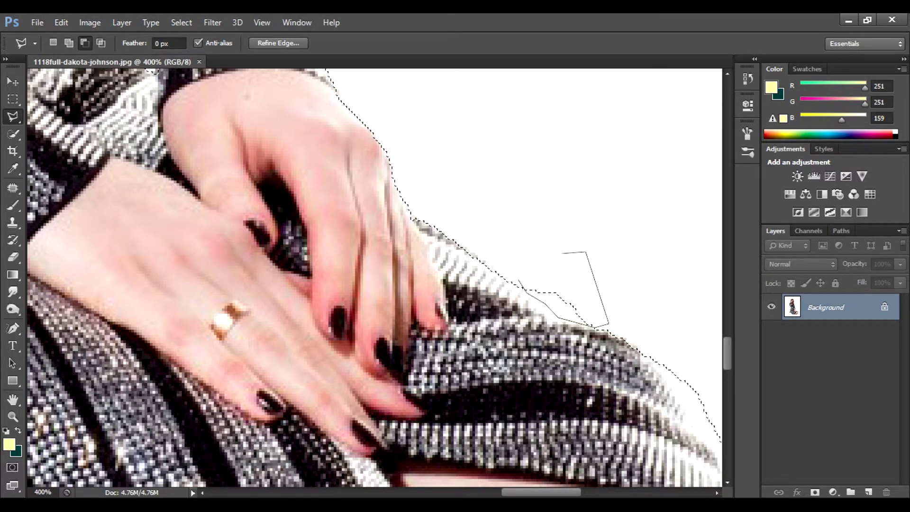
pyautogui.press('Escape')
pyautogui.scroll(-3, 563, 253)
pyautogui.click(396, 229)
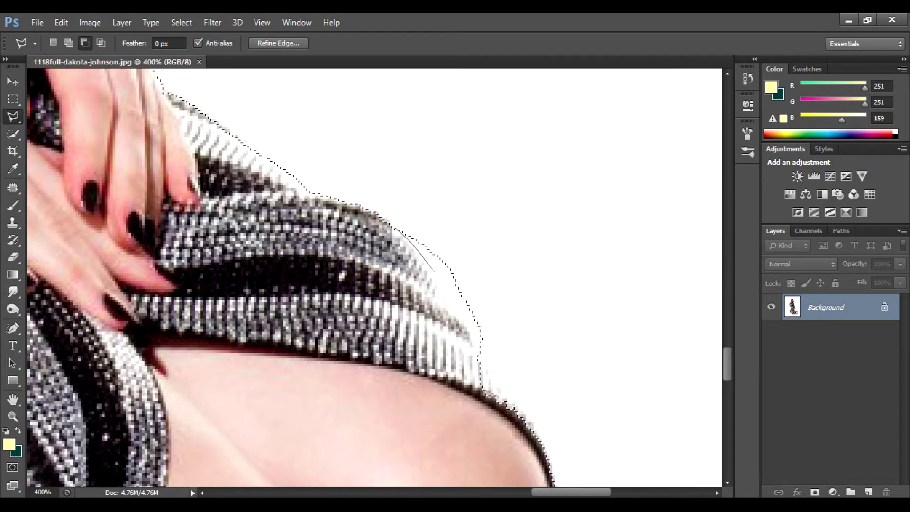
pyautogui.click(480, 353)
pyautogui.click(396, 229)
pyautogui.click(408, 222)
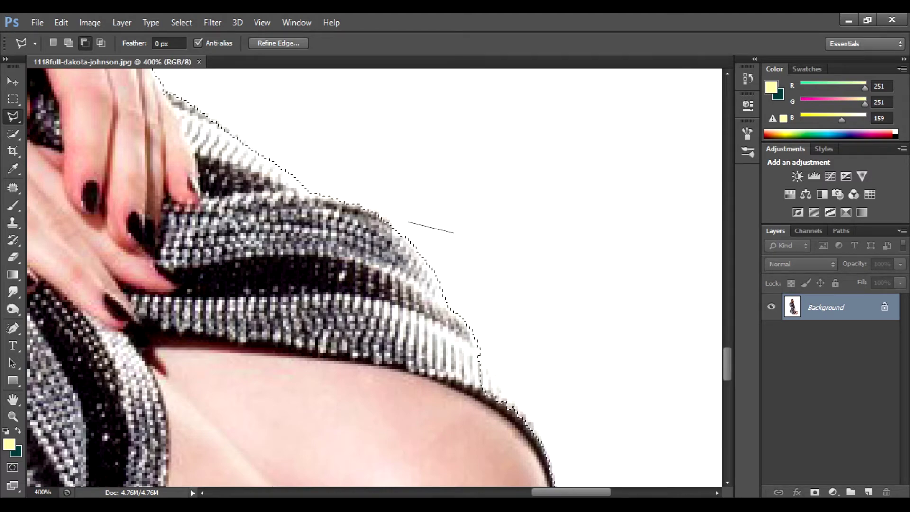
pyautogui.scroll(-3, 453, 233)
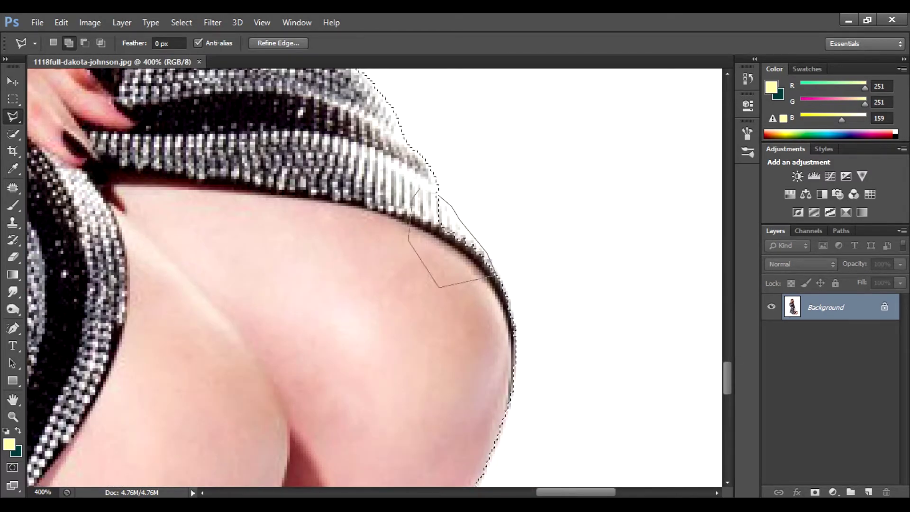
pyautogui.scroll(-3, 491, 256)
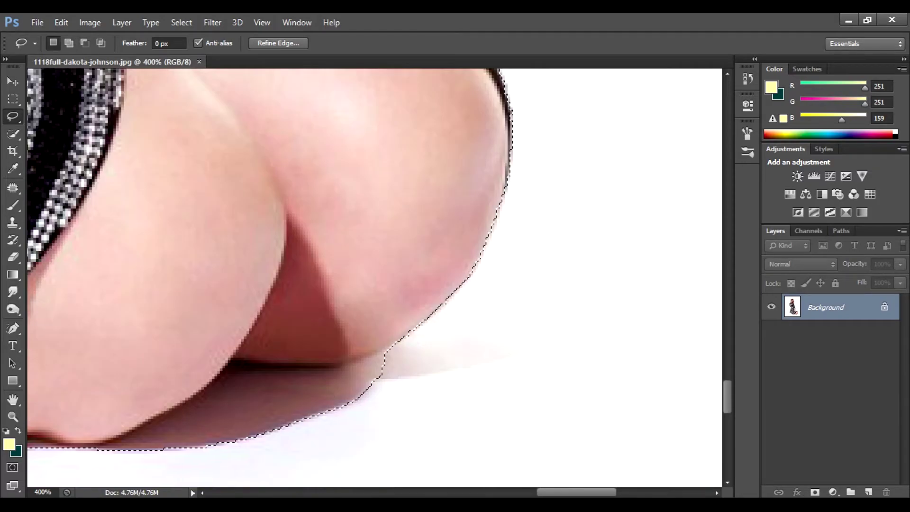
# Add the shoe outline and the dress edge to the selection
pyautogui.hscroll(-3, 374, 278)
pyautogui.hscroll(-3, 375, 278)
pyautogui.hscroll(-3, 375, 277)
pyautogui.press('shift')
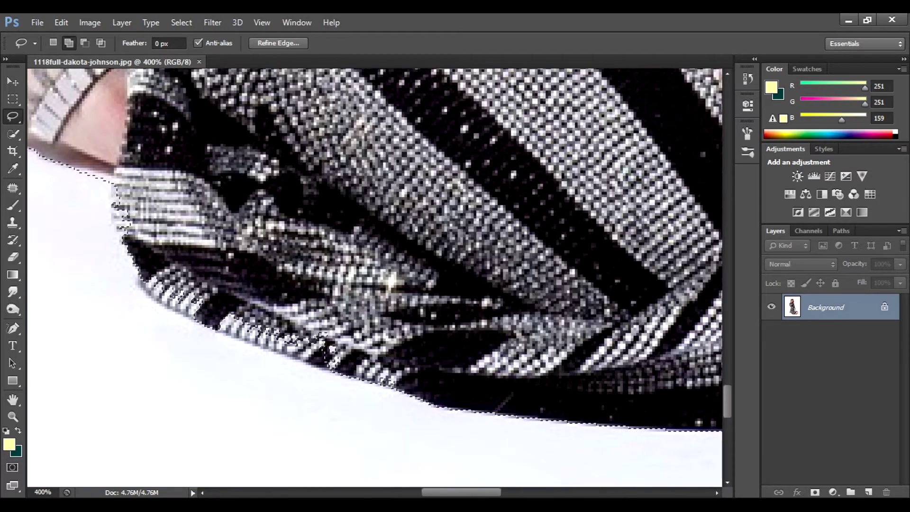
pyautogui.scroll(2, 374, 278)
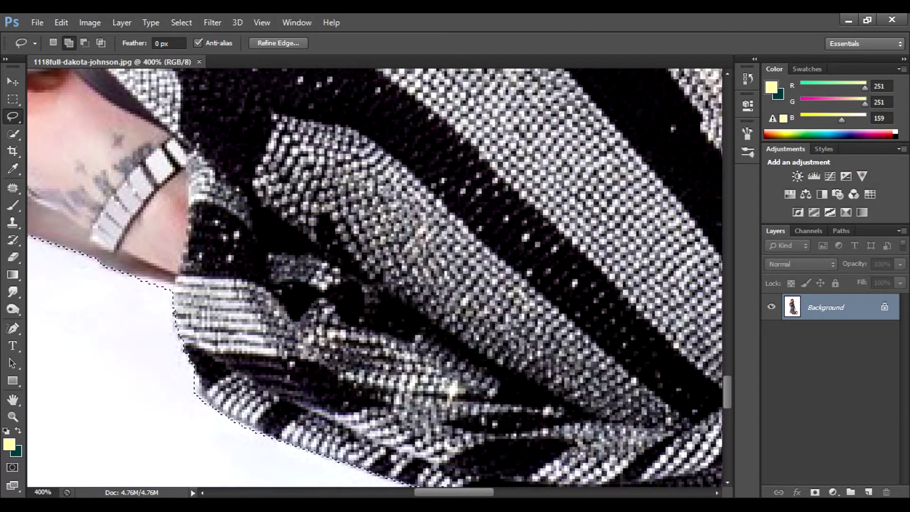
pyautogui.hscroll(-3, 374, 277)
pyautogui.scroll(2, 375, 277)
pyautogui.hscroll(-3, 374, 277)
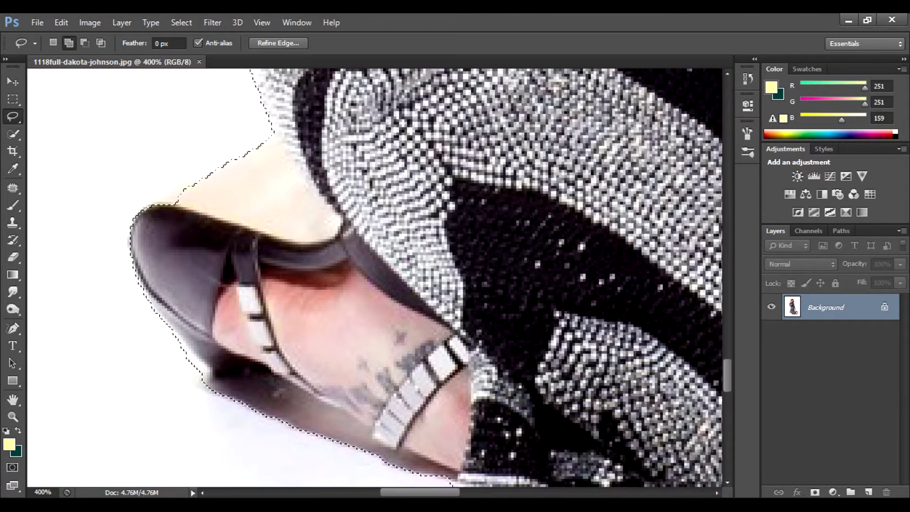
pyautogui.moveTo(205, 351); pyautogui.dragTo(241, 381)
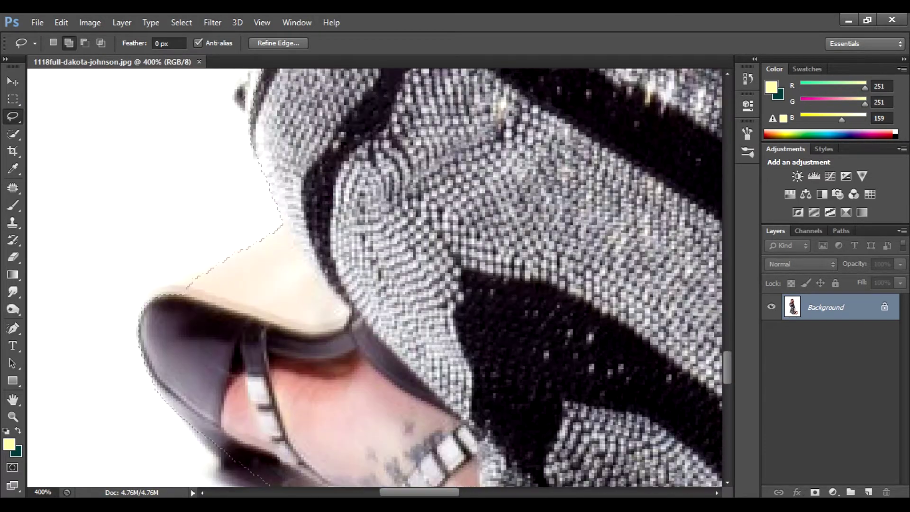
pyautogui.scroll(2, 374, 278)
pyautogui.moveTo(282, 230); pyautogui.dragTo(256, 313)
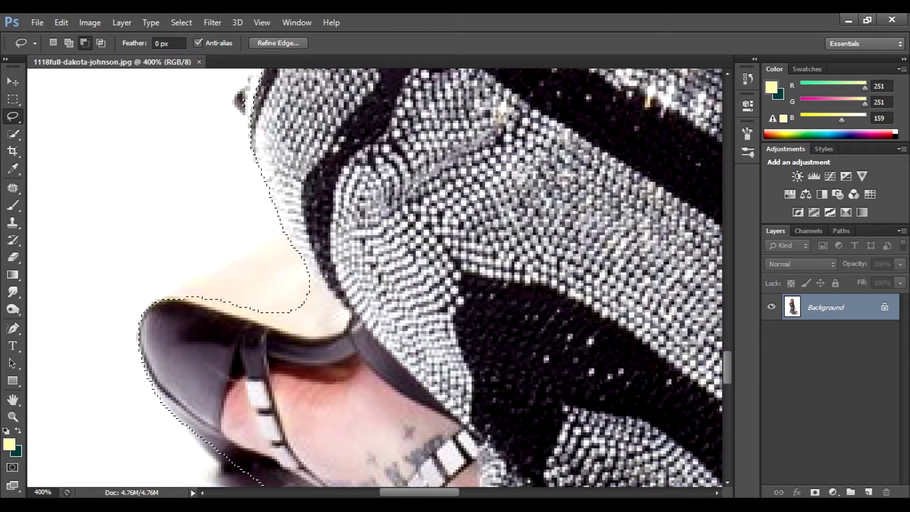
pyautogui.scroll(4, 256, 294)
pyautogui.moveTo(296, 209)
pyautogui.mouseDown()
pyautogui.moveTo(245, 274)
pyautogui.moveTo(259, 176)
pyautogui.mouseUp()
pyautogui.scroll(3, 258, 175)
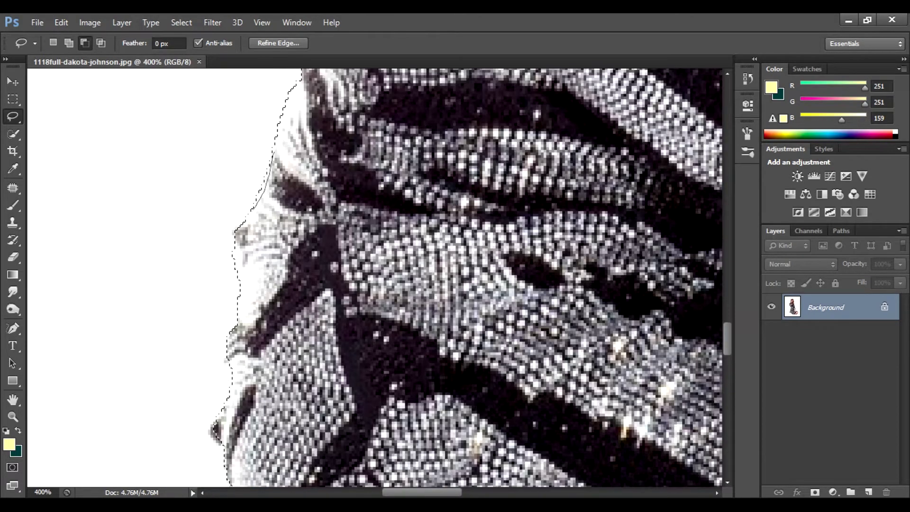
pyautogui.moveTo(254, 291); pyautogui.dragTo(254, 292)
# Check the selection around the hair and face, then zoom out to the whole image
pyautogui.scroll(3, 254, 292)
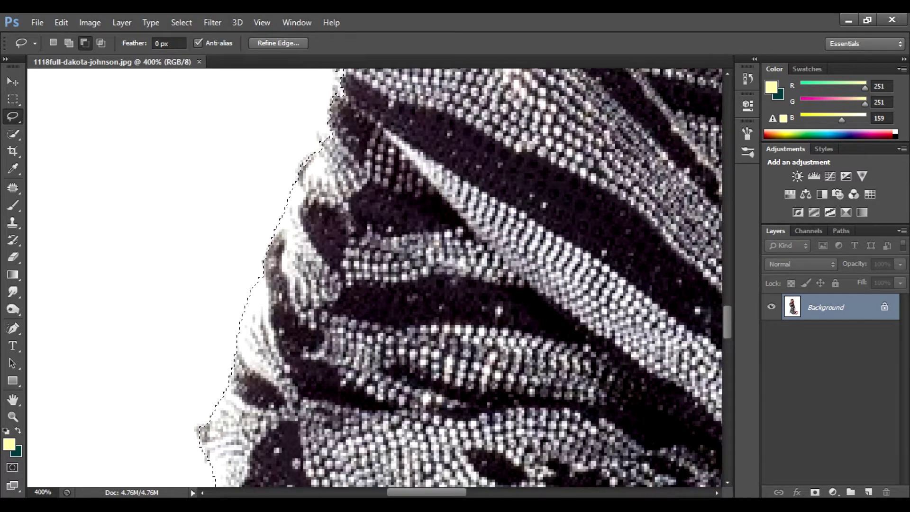
pyautogui.scroll(3, 196, 189)
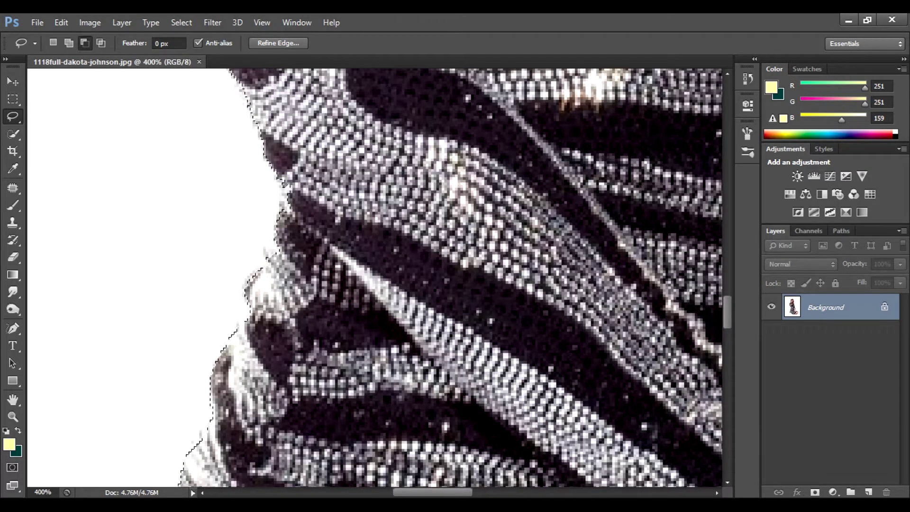
pyautogui.scroll(2, 375, 277)
pyautogui.scroll(2, 375, 277)
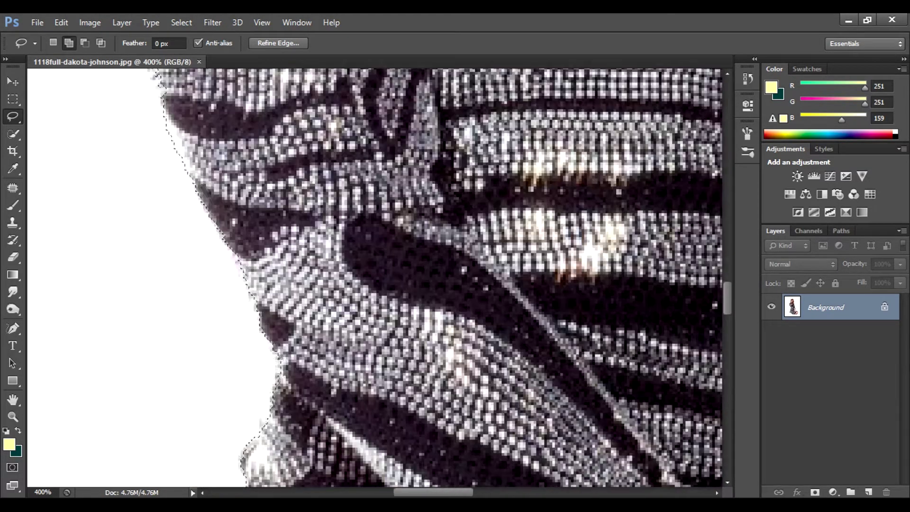
pyautogui.scroll(2, 374, 277)
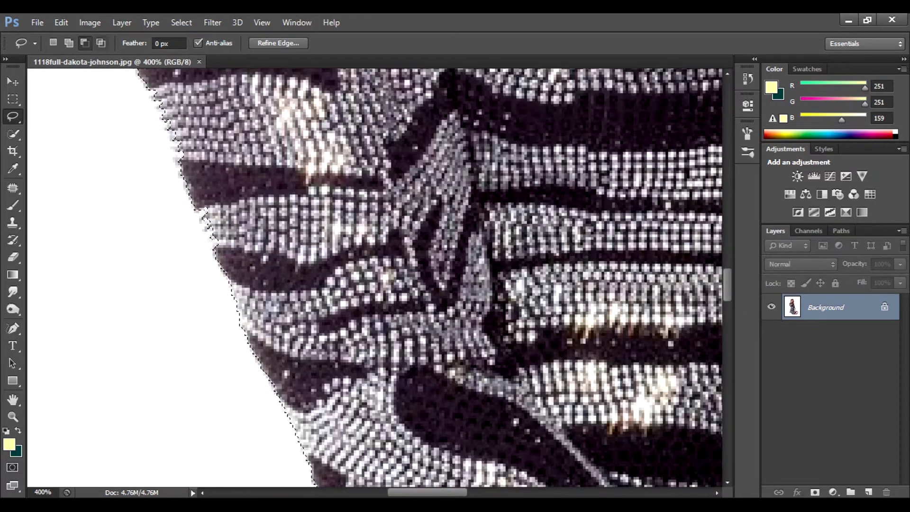
pyautogui.scroll(2, 375, 277)
pyautogui.scroll(4, 374, 277)
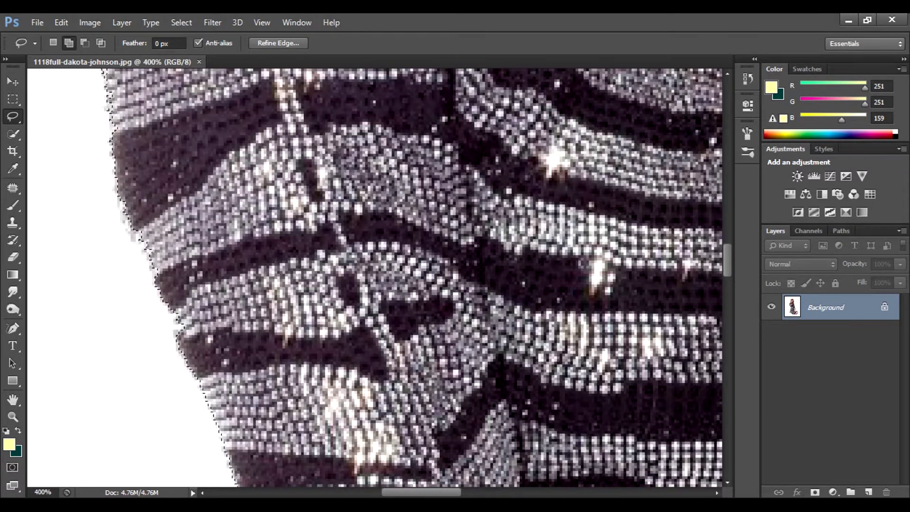
pyautogui.scroll(2, 375, 277)
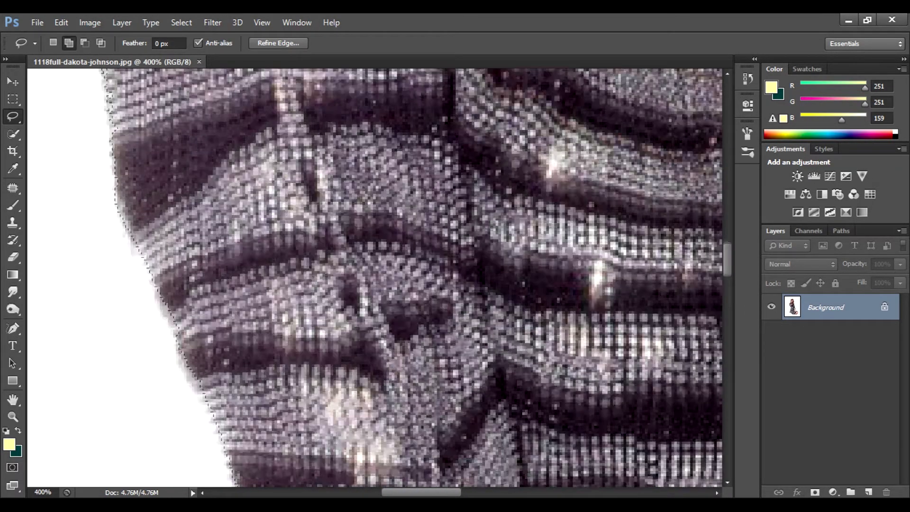
pyautogui.scroll(2, 374, 277)
pyautogui.scroll(2, 319, 115)
pyautogui.scroll(2, 319, 115)
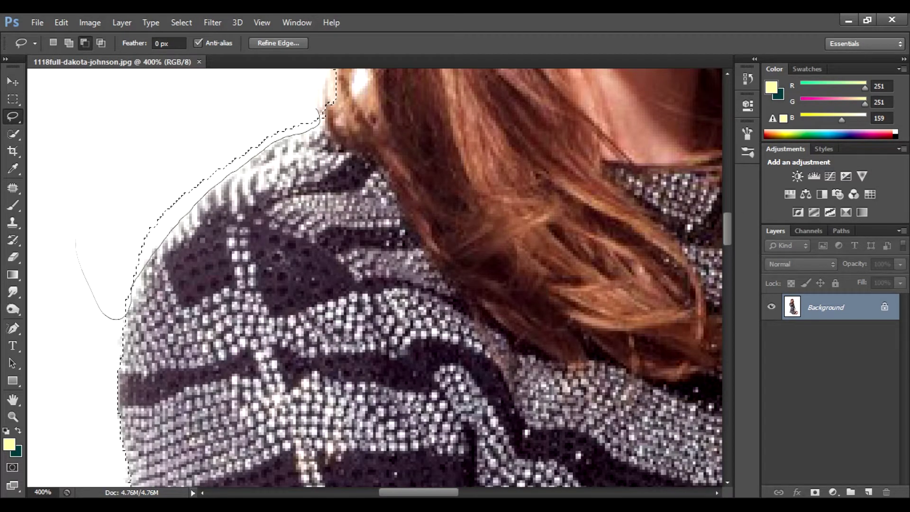
pyautogui.scroll(2, 374, 278)
pyautogui.scroll(2, 374, 278)
pyautogui.scroll(2, 374, 277)
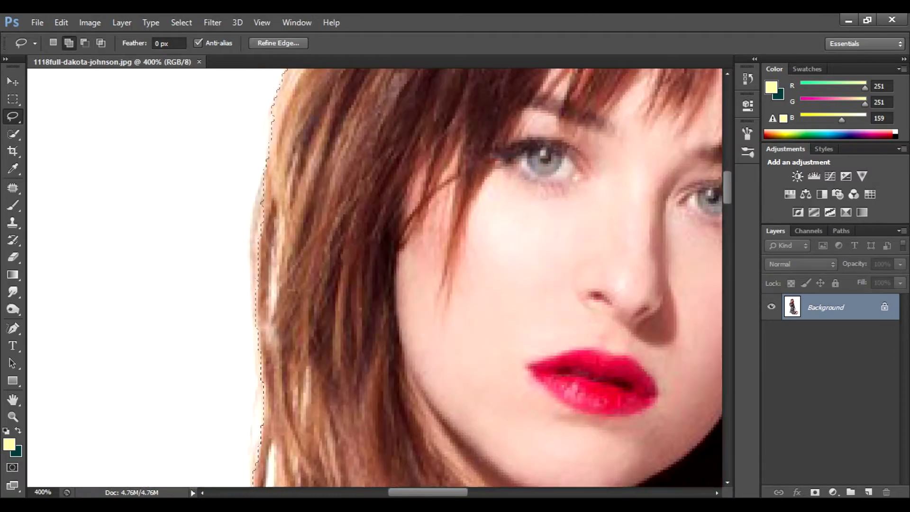
pyautogui.scroll(1, 374, 277)
pyautogui.scroll(3, 374, 277)
pyautogui.hscroll(2, 374, 277)
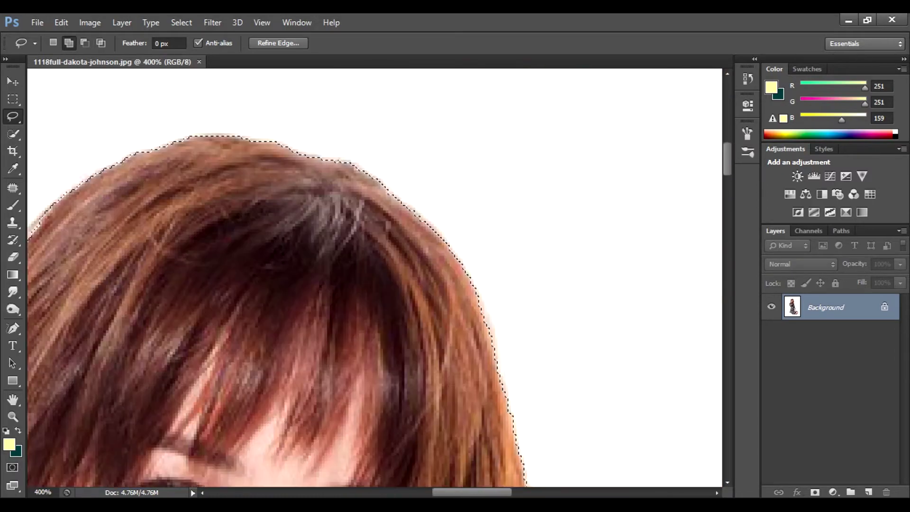
pyautogui.scroll(-3, 374, 277)
pyautogui.scroll(-3, 374, 277)
pyautogui.scroll(-2, 375, 277)
pyautogui.hscroll(1, 375, 277)
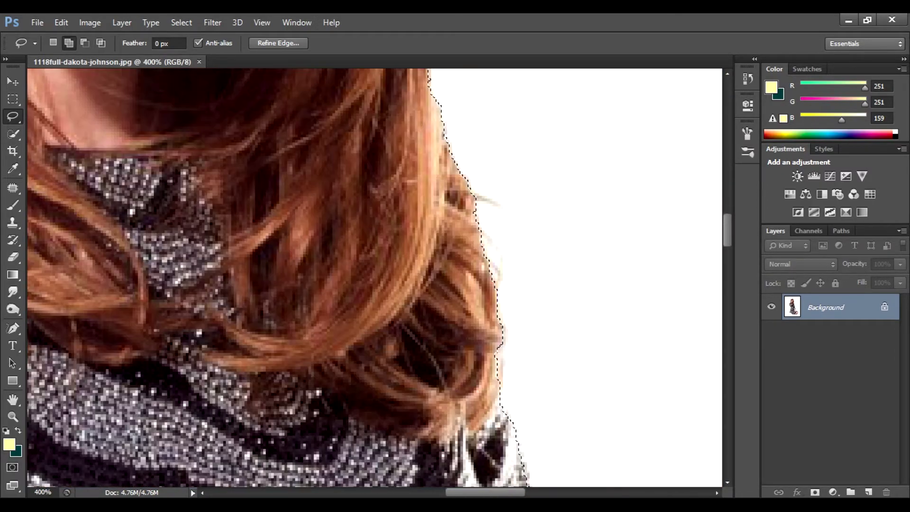
pyautogui.scroll(-3, 374, 278)
pyautogui.scroll(-2, 375, 277)
pyautogui.hscroll(1, 375, 277)
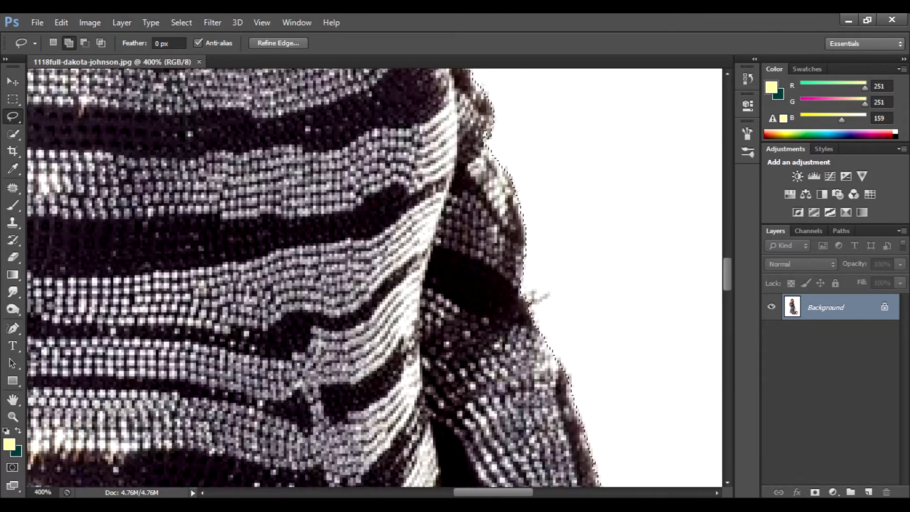
pyautogui.hotkey('ctrl', '0')
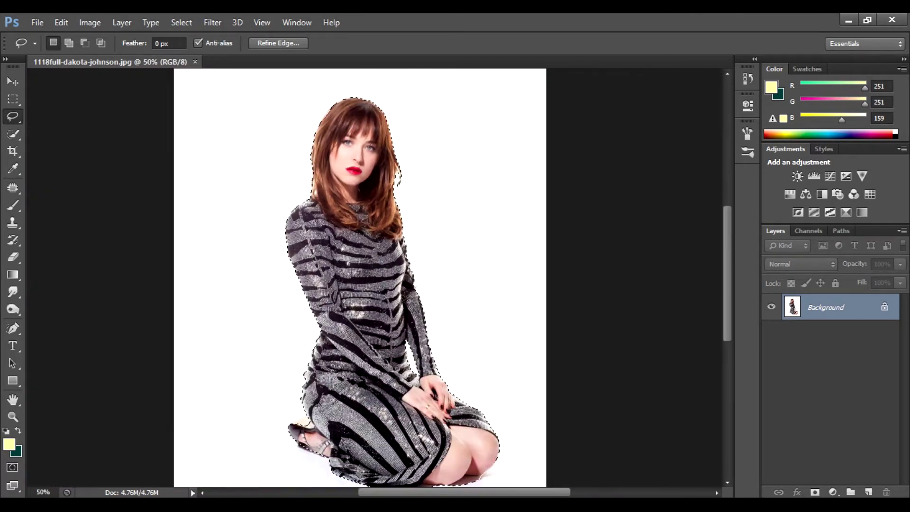
pyautogui.hotkey('ctrl', '-')
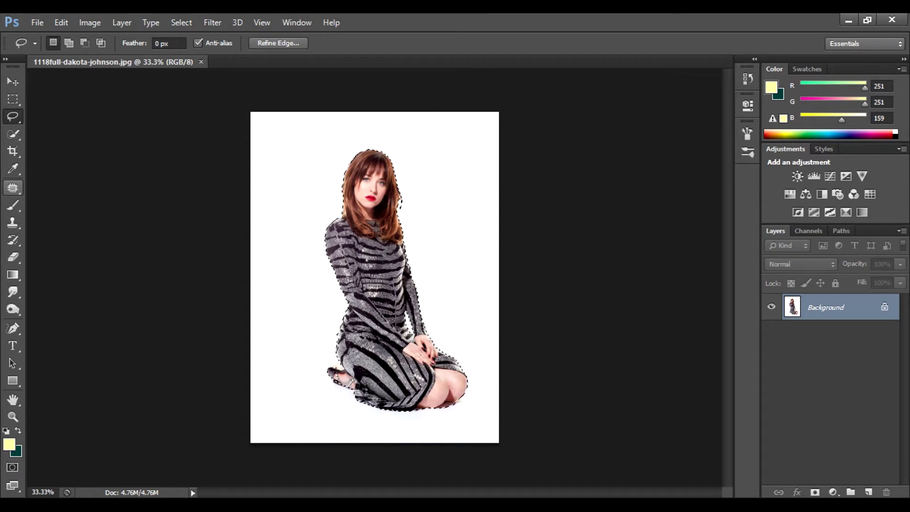
# Apply a Curves S-curve to the woman, lifting the midtones slightly and darkening the shadows
pyautogui.hotkey('ctrl', 'm')
pyautogui.moveTo(595, 337); pyautogui.dragTo(596, 333)
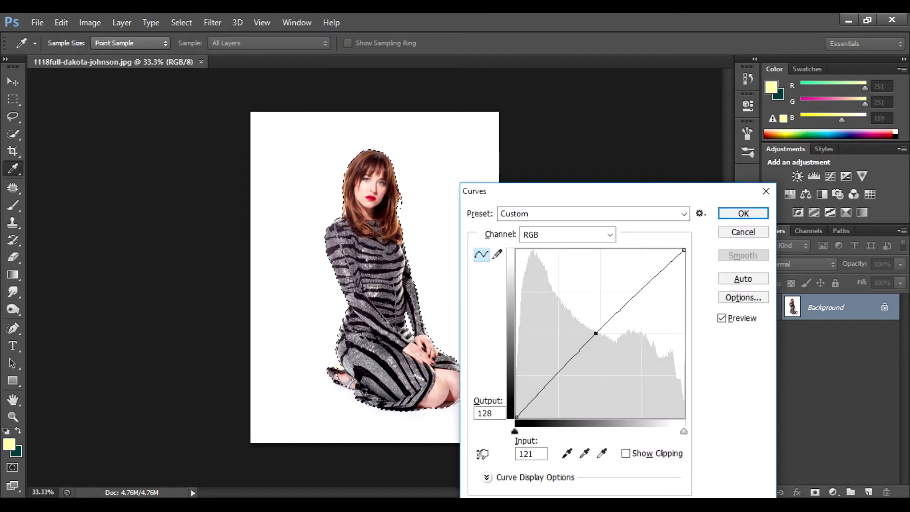
pyautogui.moveTo(530, 403); pyautogui.dragTo(531, 405)
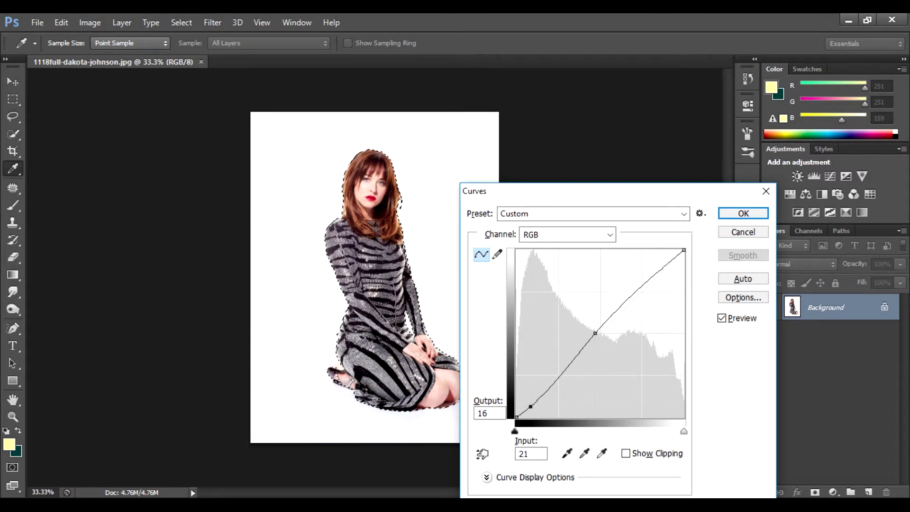
pyautogui.press('Left')
pyautogui.press('Left')
pyautogui.press('Left')
pyautogui.press('Left')
pyautogui.press('Left')
pyautogui.press('Left')
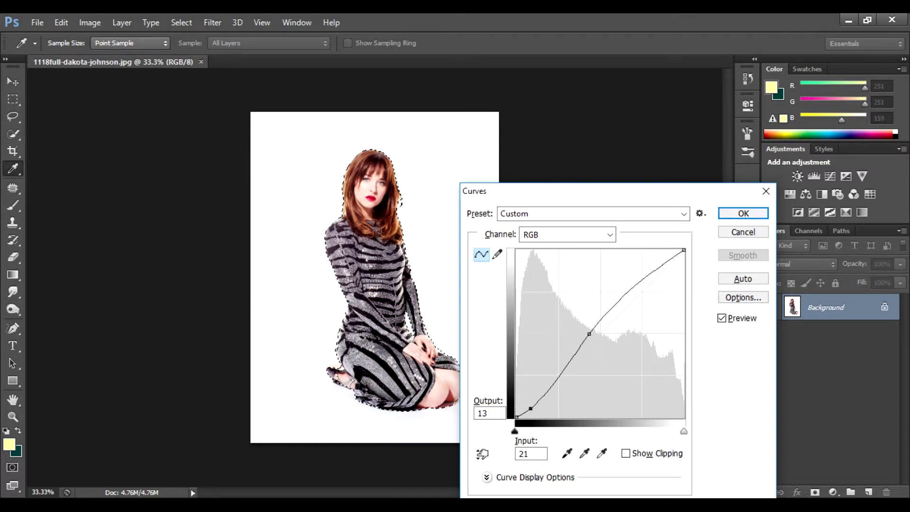
pyautogui.press('Return')
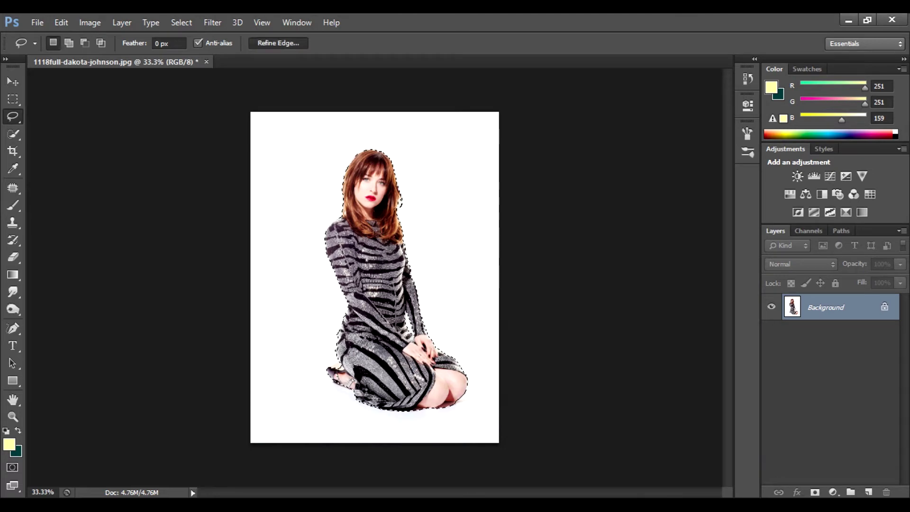
# Open Refine Edge on the woman's selection, enter 4.7, and refine her right hair edge
pyautogui.hotkey('alt', 'ctrl', 'r')
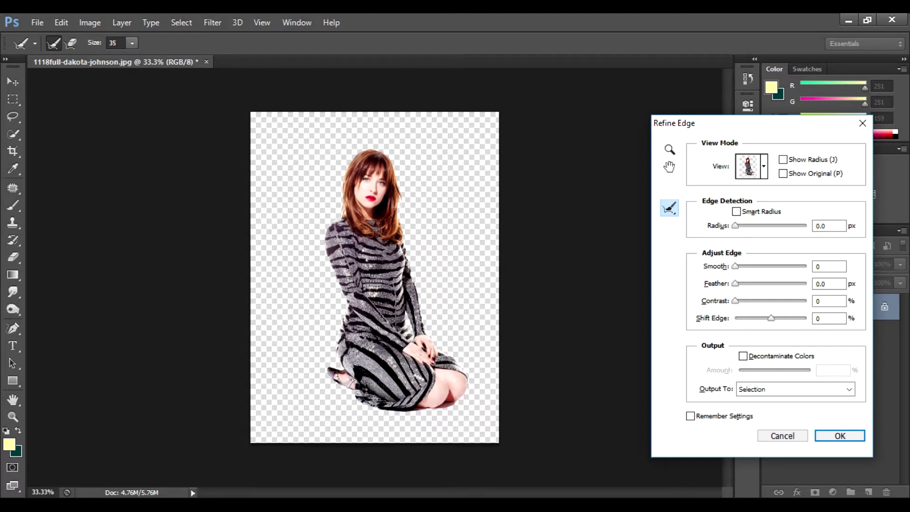
pyautogui.hotkey('ctrl', '+')
pyautogui.hotkey('ctrl', '+')
pyautogui.hotkey('ctrl', '+')
pyautogui.hotkey('ctrl', '+')
pyautogui.scroll(5, 375, 282)
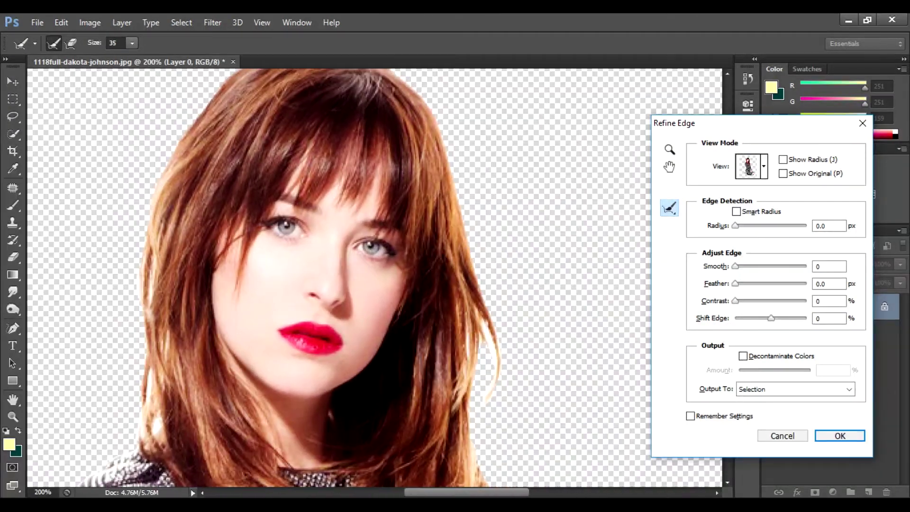
pyautogui.write('4.7')
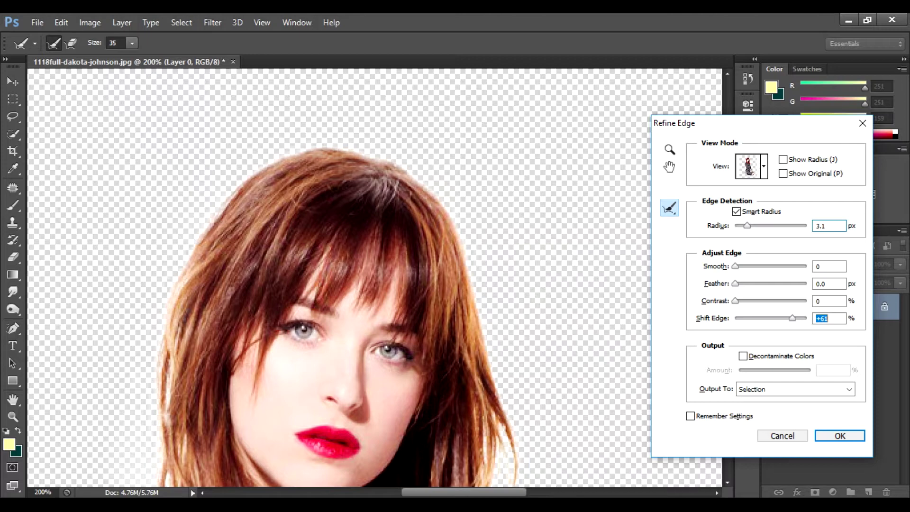
pyautogui.scroll(-4, 375, 278)
pyautogui.scroll(1, 374, 278)
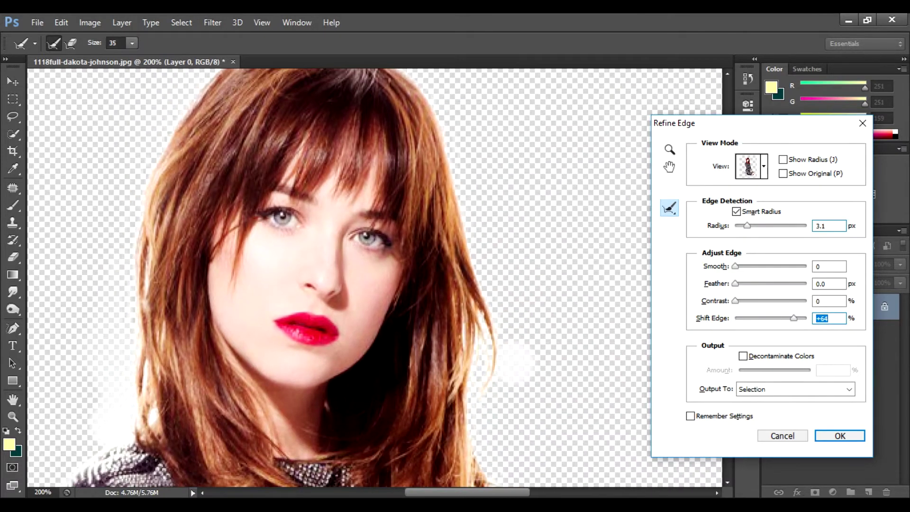
pyautogui.moveTo(515, 415); pyautogui.dragTo(503, 354)
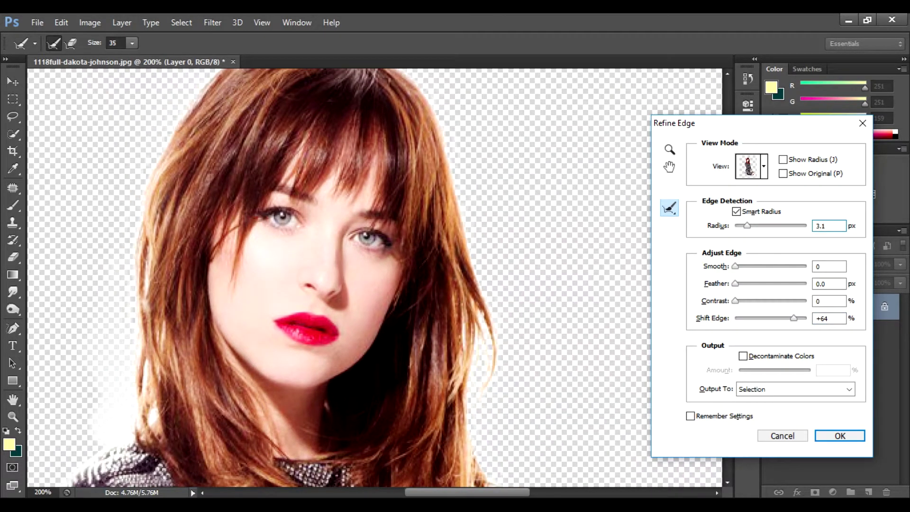
# Move down to her feet and refine the selection edge below the shoe
pyautogui.scroll(-6, 375, 278)
pyautogui.hscroll(-6, 375, 279)
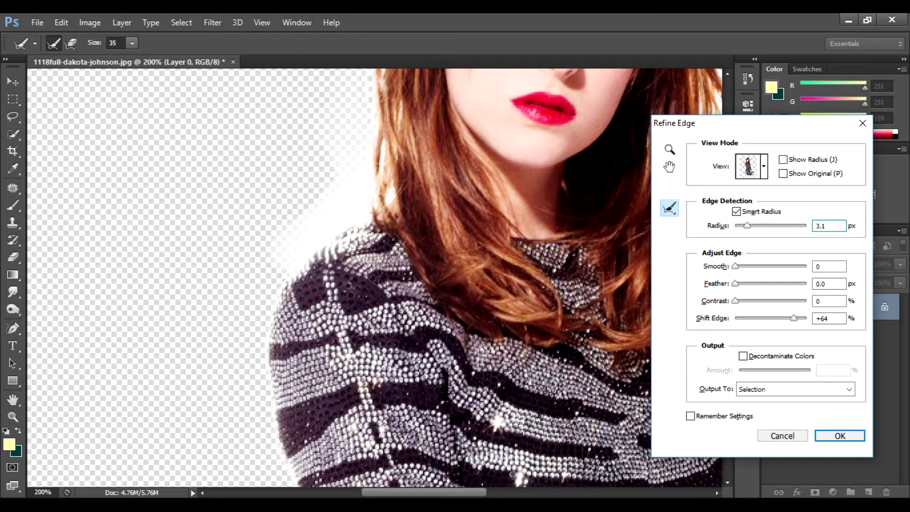
pyautogui.scroll(-3, 374, 279)
pyautogui.scroll(-2, 374, 278)
pyautogui.scroll(-2, 375, 278)
pyautogui.scroll(-3, 375, 278)
pyautogui.scroll(-2, 375, 278)
pyautogui.moveTo(223, 391); pyautogui.dragTo(173, 346)
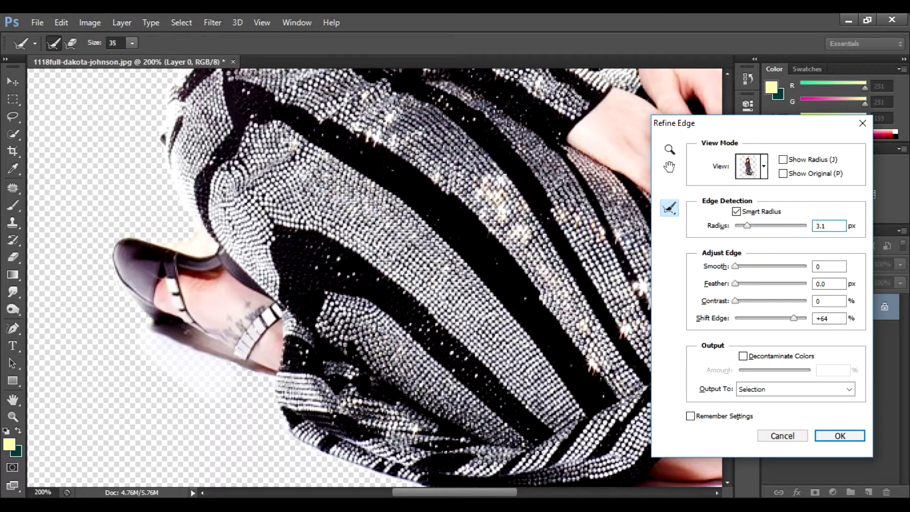
# Use the Erase Refinements Tool on the white haze below the shoe and the hem fringe
pyautogui.click(669, 208)
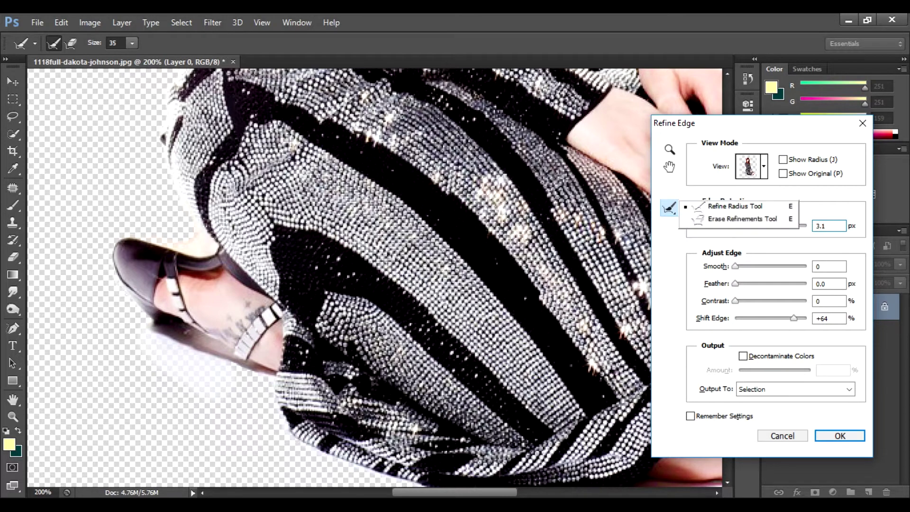
pyautogui.click(739, 220)
pyautogui.moveTo(228, 394); pyautogui.dragTo(142, 322)
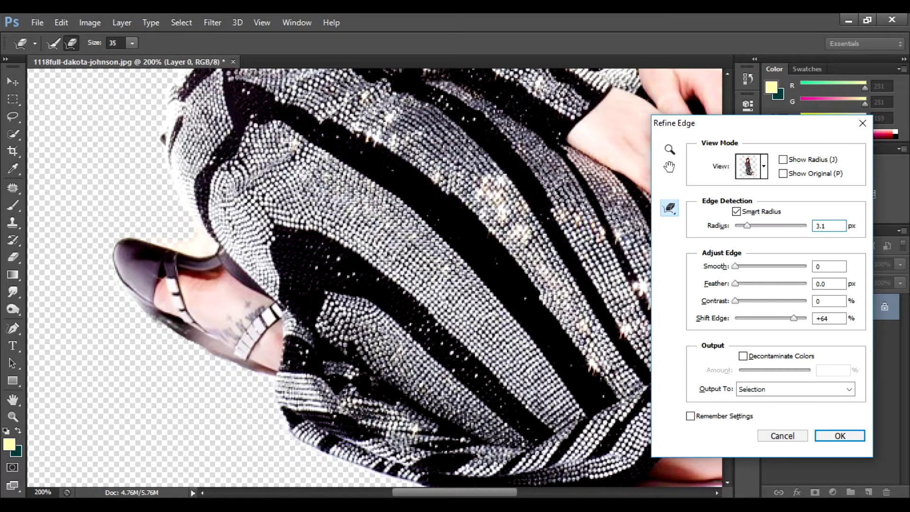
pyautogui.moveTo(380, 331); pyautogui.dragTo(280, 156)
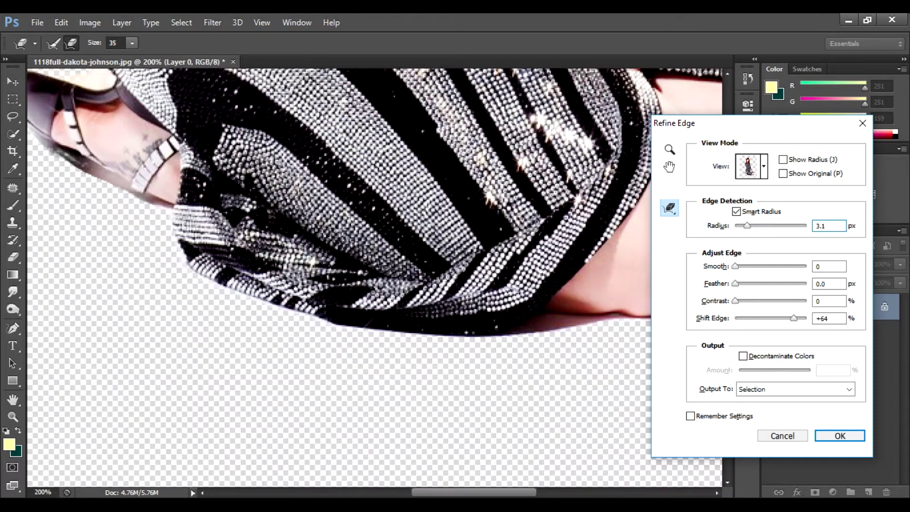
pyautogui.moveTo(450, 328); pyautogui.dragTo(607, 319)
pyautogui.click(670, 207)
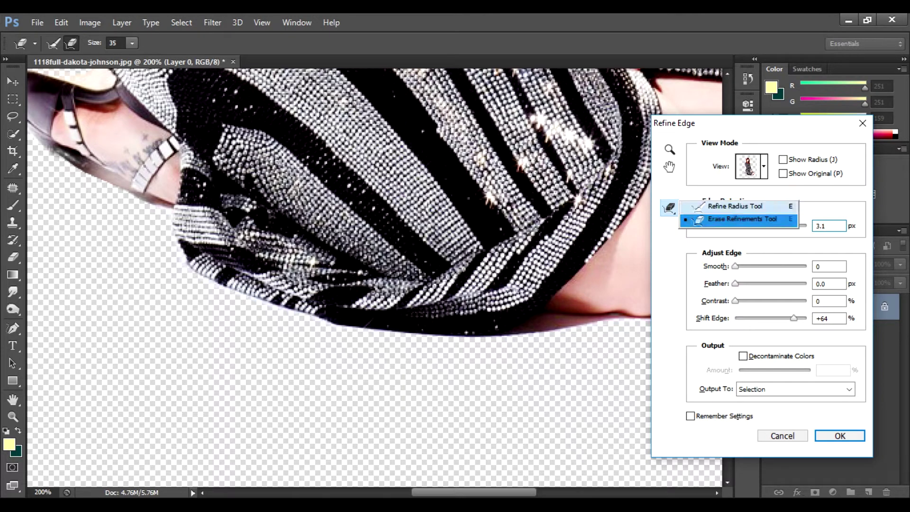
# Refine the edge under the hem, set Shift Edge to -1 and Smooth to maximum, then apply
pyautogui.click(720, 205)
pyautogui.moveTo(313, 355); pyautogui.dragTo(569, 351)
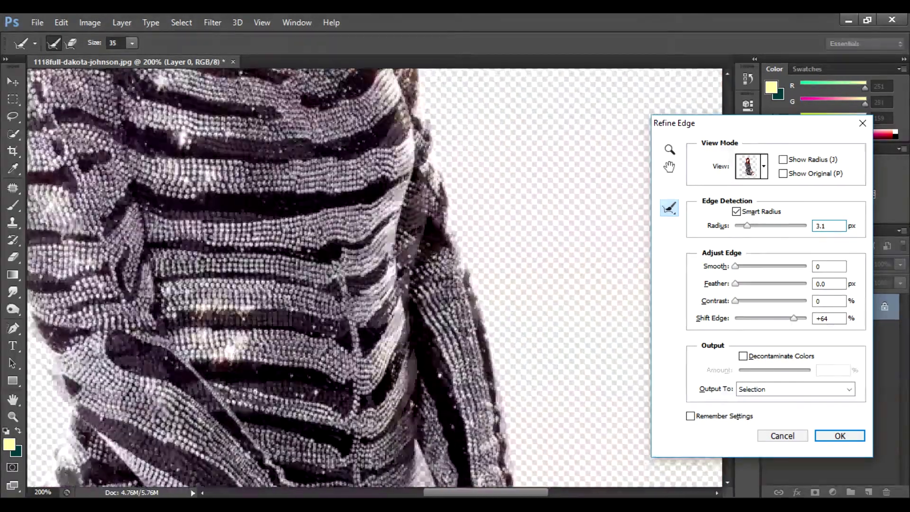
pyautogui.write('50')
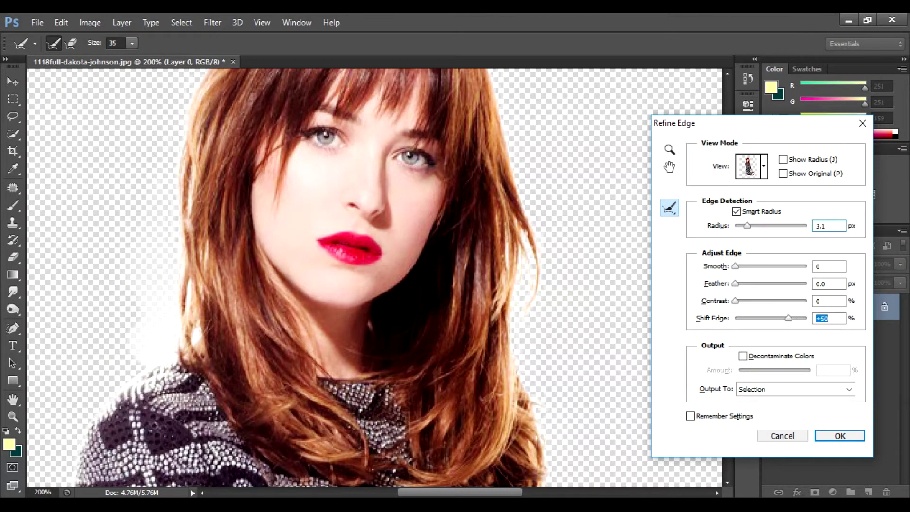
pyautogui.write('35')
pyautogui.write('-1')
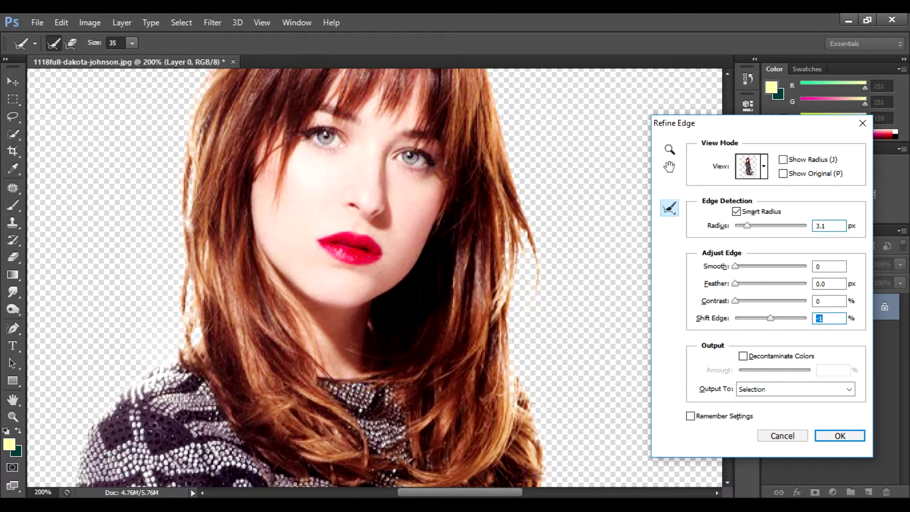
pyautogui.hotkey('shift', 'Tab')
pyautogui.hotkey('shift', 'Tab')
pyautogui.hotkey('shift', 'Tab')
pyautogui.write('43')
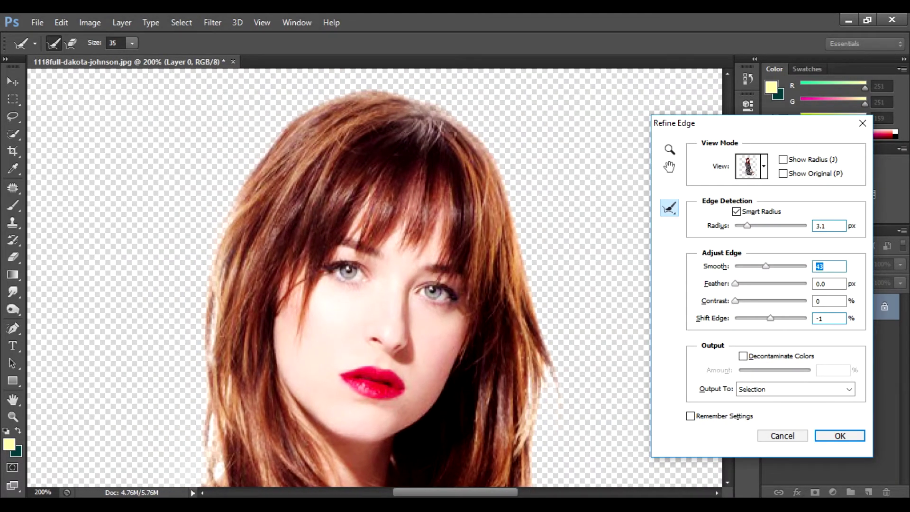
pyautogui.moveTo(765, 266); pyautogui.dragTo(780, 265)
pyautogui.moveTo(779, 266)
pyautogui.mouseDown()
pyautogui.moveTo(806, 266)
pyautogui.moveTo(769, 266)
pyautogui.mouseUp()
pyautogui.press('Return')
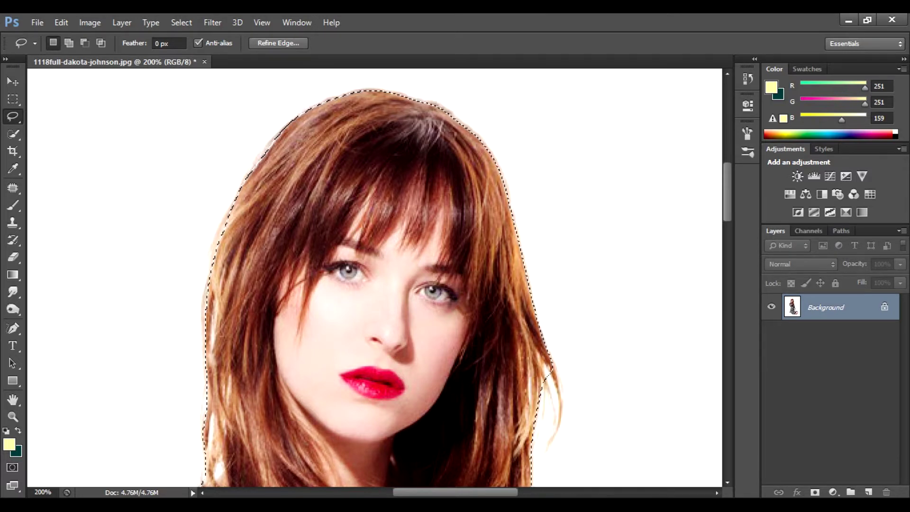
# Open forest_footpath-wallpaper-3840x2160 and return to the woman's photo
pyautogui.hotkey('ctrl', 'o')
pyautogui.click(376, 131)
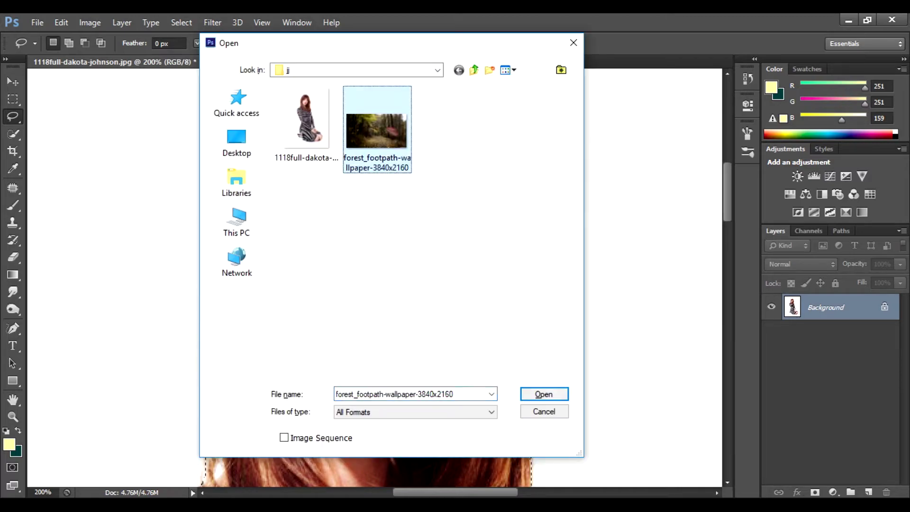
pyautogui.press('Return')
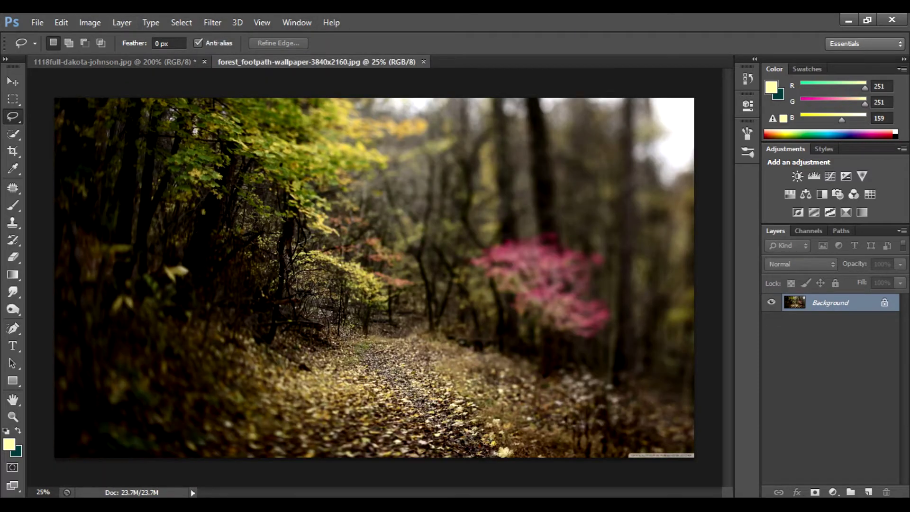
pyautogui.hotkey('ctrl', 'Tab')
# Drag the cut-out woman into the forest image as Layer 1 and place her on the path
pyautogui.press('v')
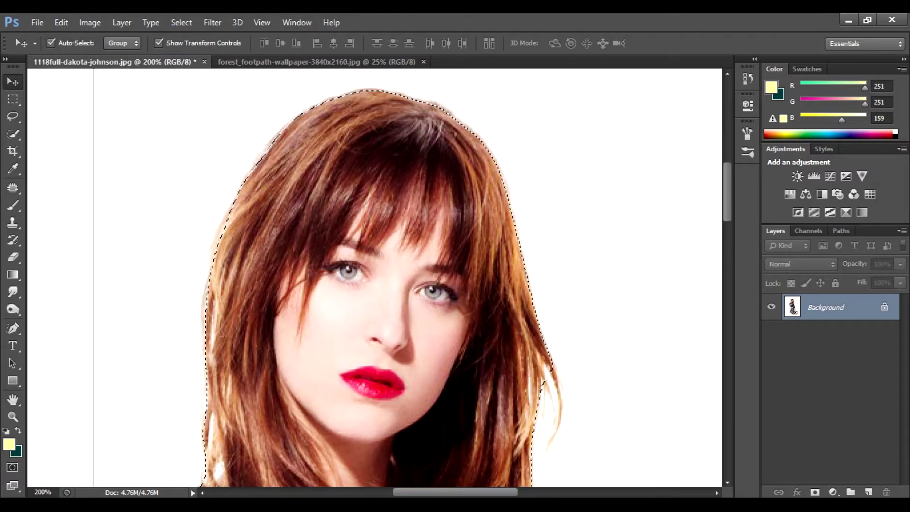
pyautogui.moveTo(433, 269)
pyautogui.mouseDown()
pyautogui.moveTo(405, 97)
pyautogui.moveTo(313, 61)
pyautogui.mouseUp()
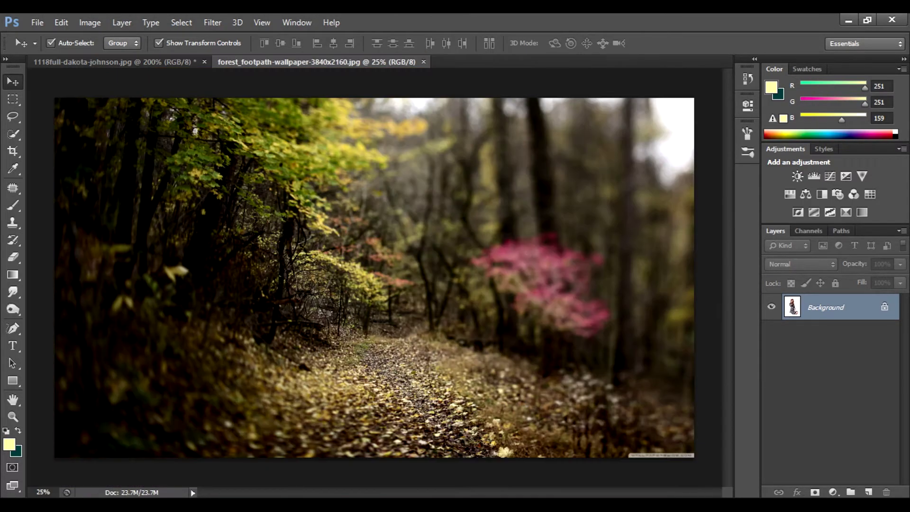
pyautogui.moveTo(313, 62); pyautogui.dragTo(432, 313)
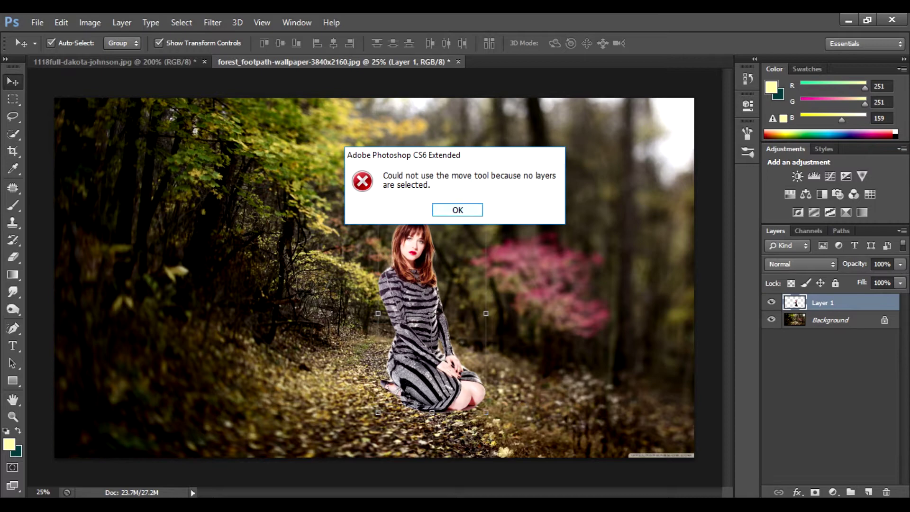
pyautogui.click(458, 209)
pyautogui.moveTo(447, 304); pyautogui.dragTo(393, 328)
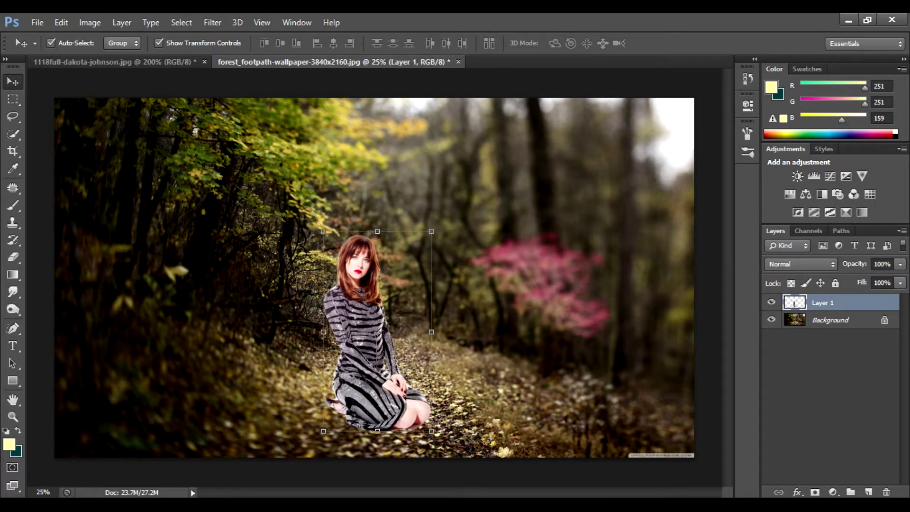
pyautogui.moveTo(432, 231); pyautogui.dragTo(456, 184)
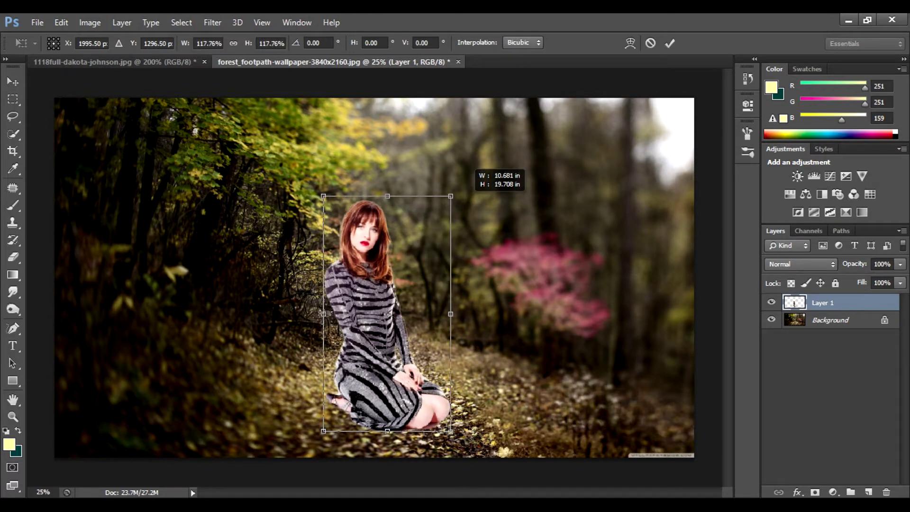
# Scale the woman down, flip her horizontally, and slide her right onto the path
pyautogui.moveTo(456, 184); pyautogui.dragTo(444, 208)
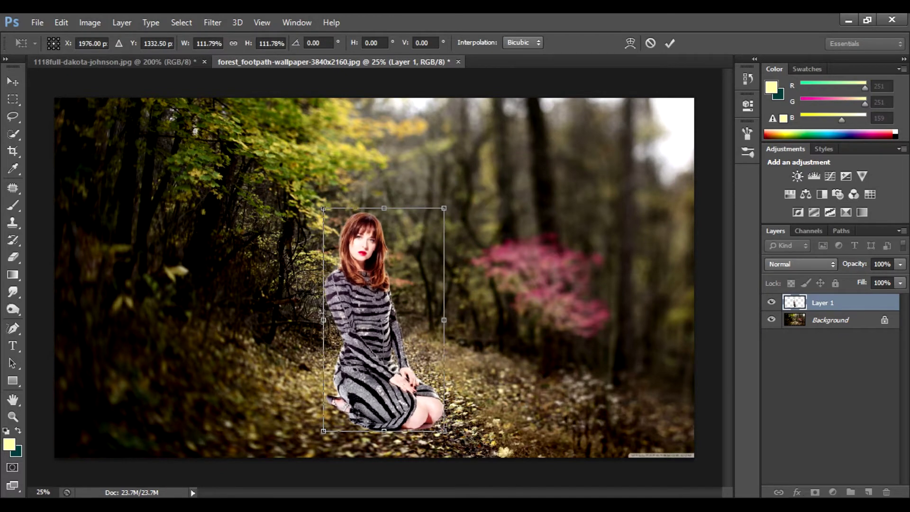
pyautogui.press('Return')
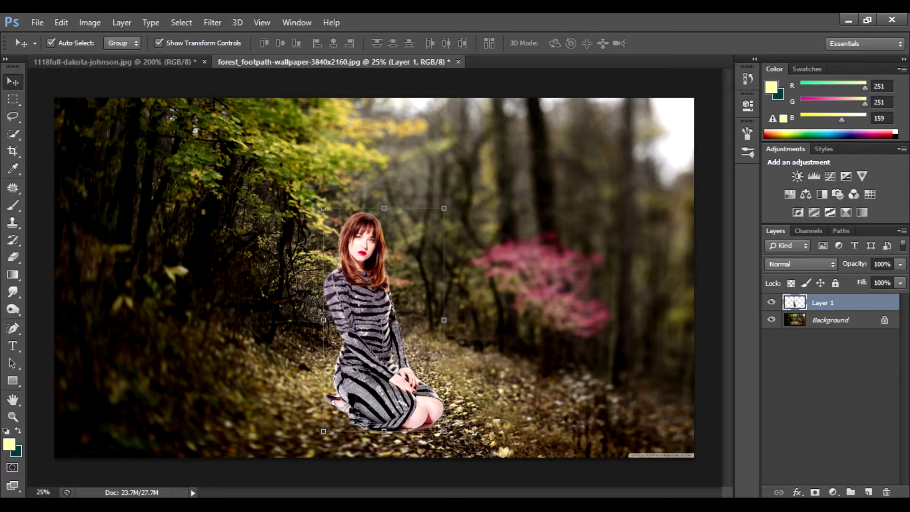
pyautogui.moveTo(444, 208)
pyautogui.mouseDown()
pyautogui.moveTo(416, 259)
pyautogui.moveTo(448, 199)
pyautogui.mouseUp()
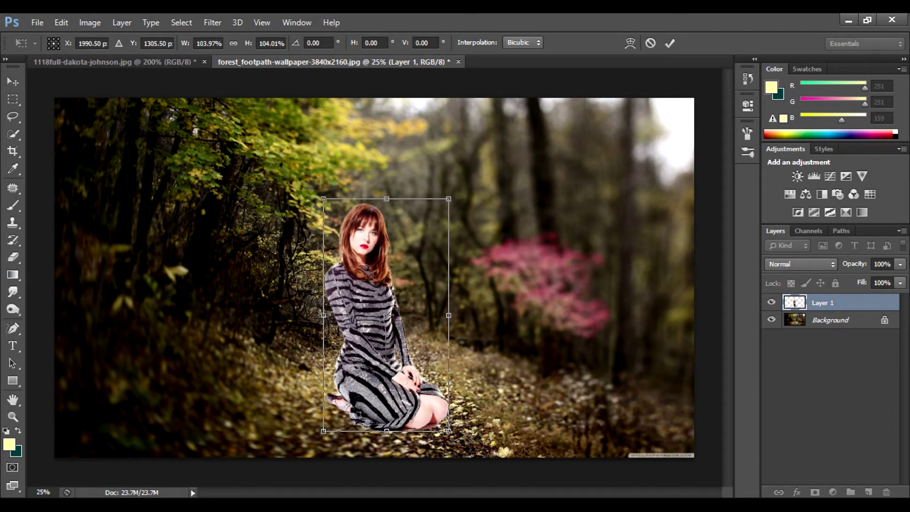
pyautogui.moveTo(448, 314)
pyautogui.mouseDown()
pyautogui.moveTo(198, 318)
pyautogui.moveTo(214, 304)
pyautogui.mouseUp()
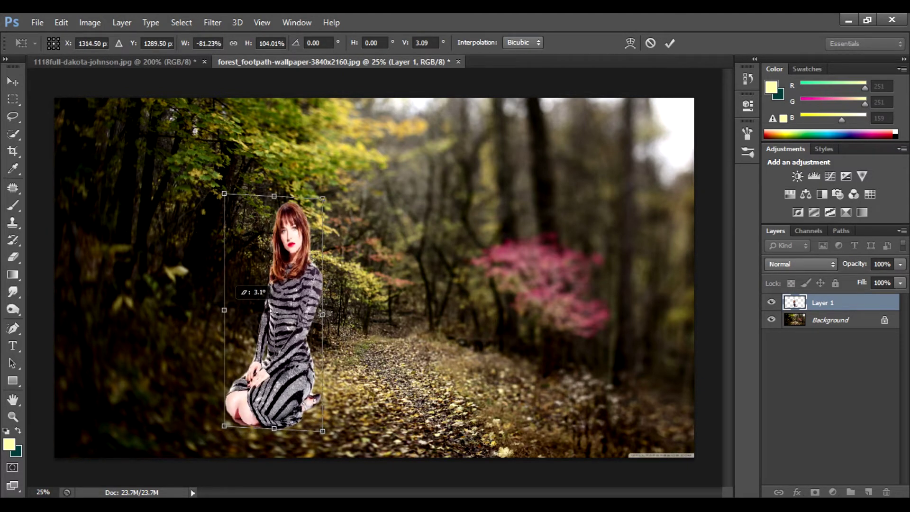
pyautogui.moveTo(214, 304); pyautogui.dragTo(210, 312)
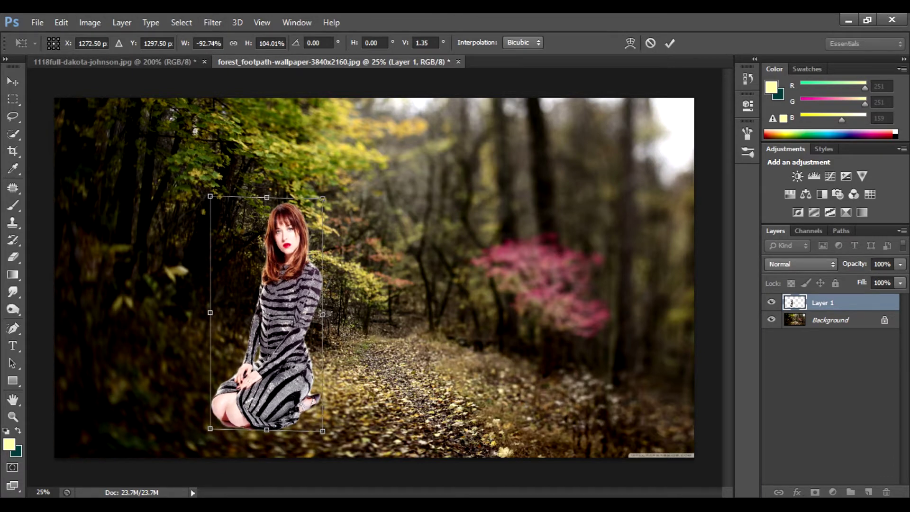
pyautogui.press('Return')
pyautogui.moveTo(282, 284); pyautogui.dragTo(423, 289)
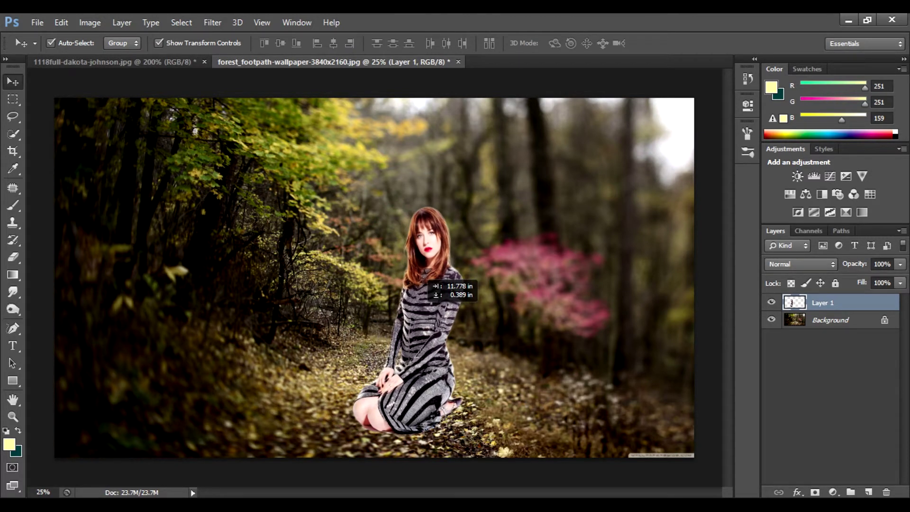
# Fine-tune the woman's position at the centre of the forest path
pyautogui.moveTo(424, 284); pyautogui.dragTo(410, 286)
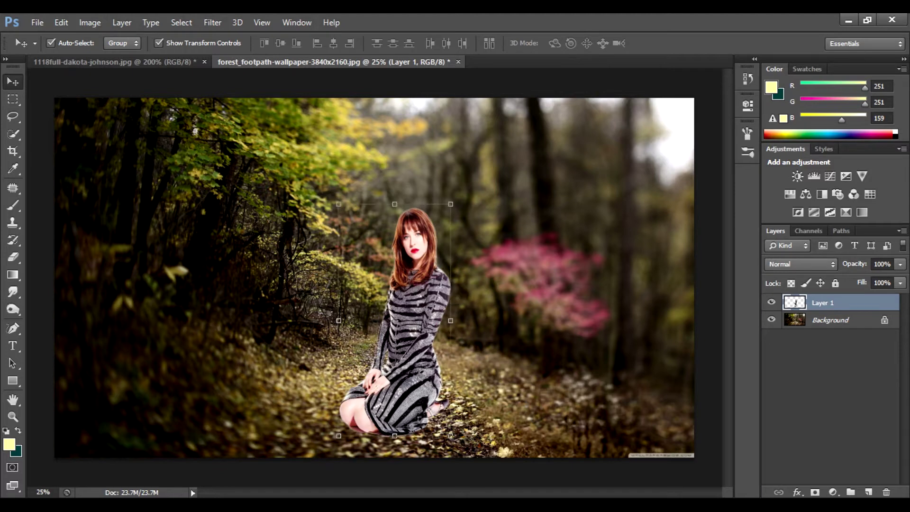
pyautogui.click(829, 379)
pyautogui.moveTo(417, 246); pyautogui.dragTo(412, 243)
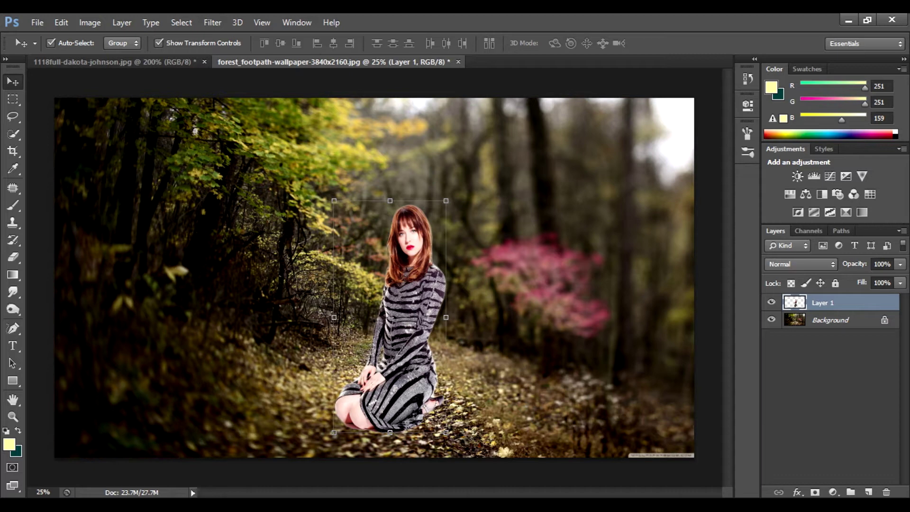
pyautogui.moveTo(427, 284); pyautogui.dragTo(438, 287)
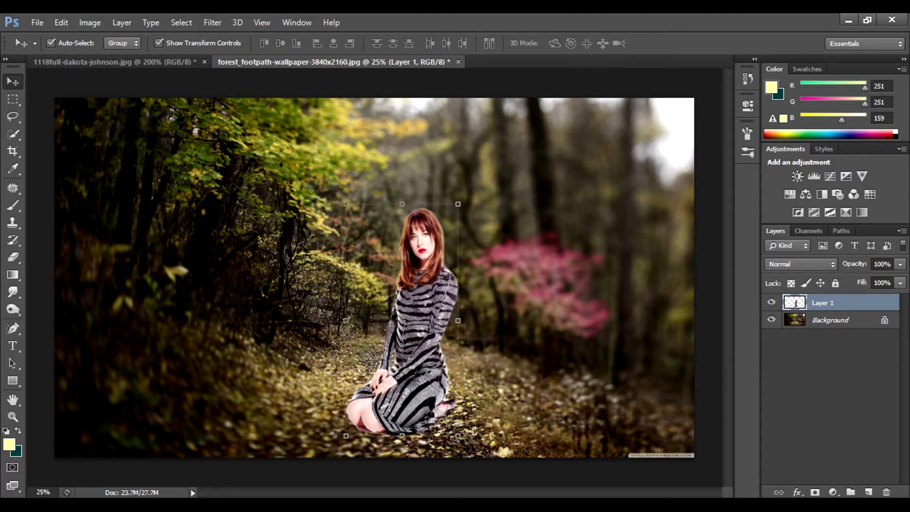
pyautogui.moveTo(422, 258); pyautogui.dragTo(419, 255)
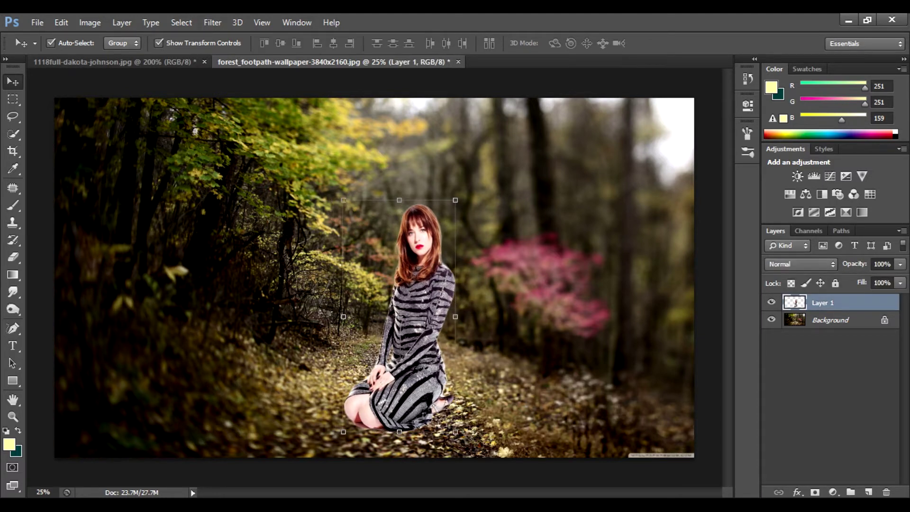
pyautogui.click(829, 379)
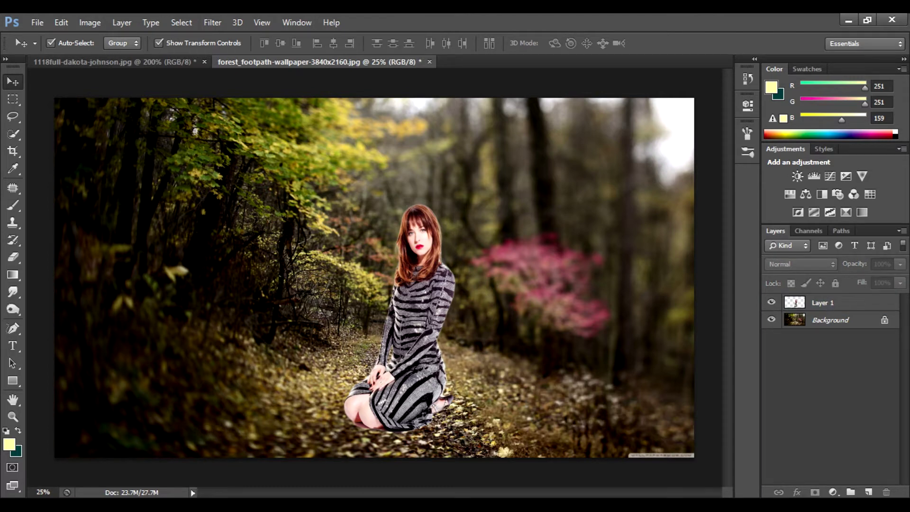
# Select the Background layer and add a new empty Layer 2
pyautogui.click(832, 321)
pyautogui.hotkey('ctrl', 'shift', 'n')
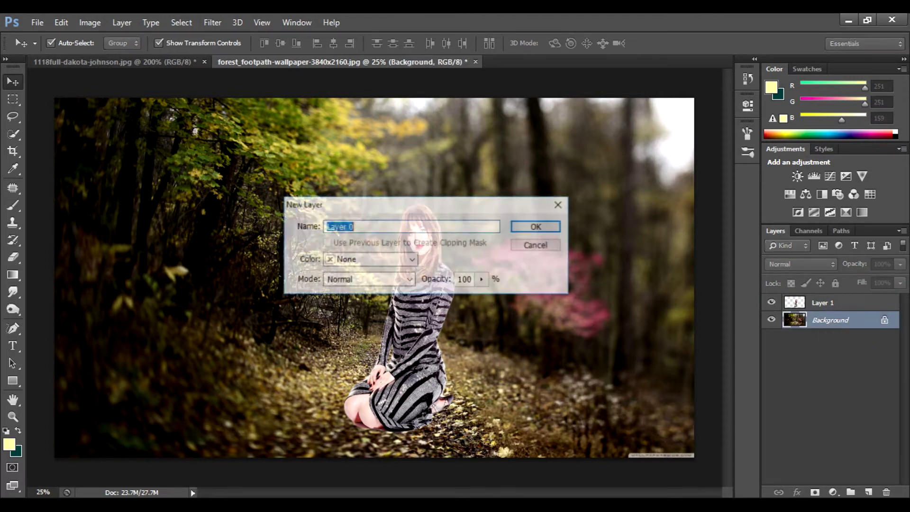
pyautogui.press('Return')
pyautogui.press('l')
pyautogui.hotkey('ctrl', 'p')
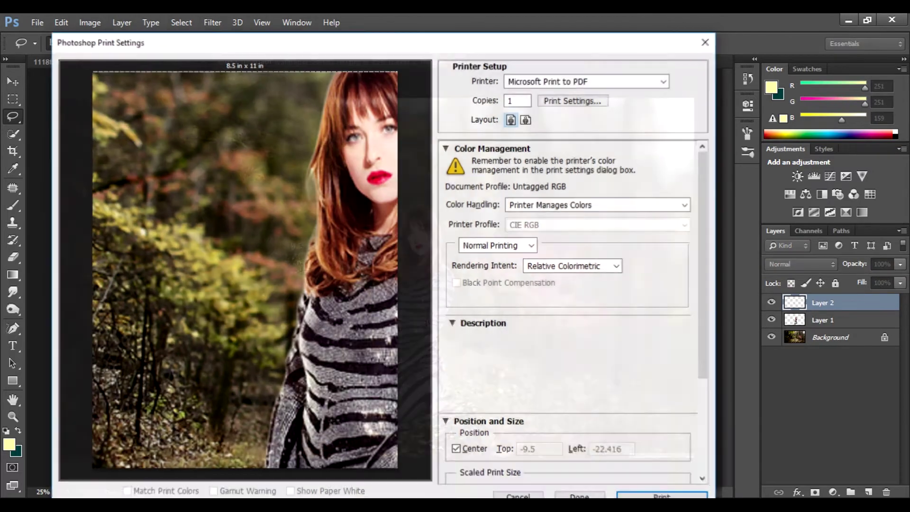
# Dismiss the Print dialog and open light_ray_by_asmarif-dbv80lg.jpg from the Desktop
pyautogui.press('Escape')
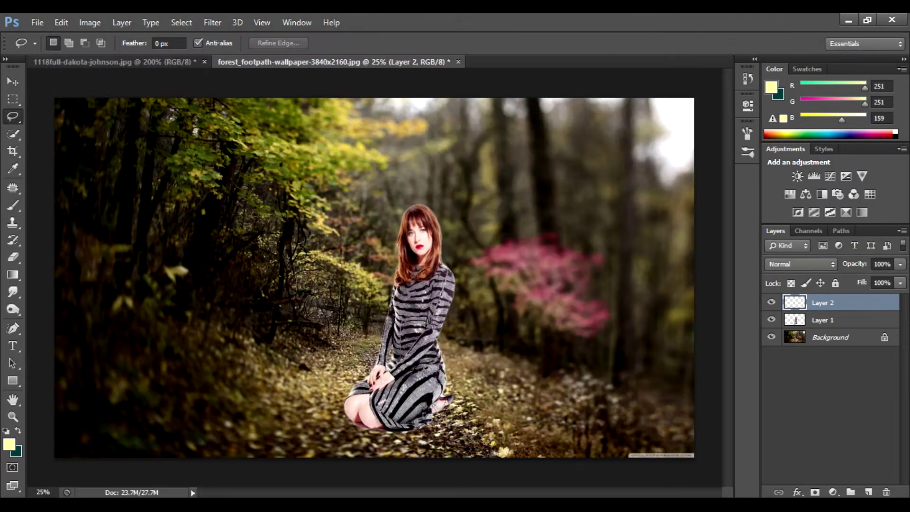
pyautogui.hotkey('ctrl', 'o')
pyautogui.scroll(-2, 345, 170)
pyautogui.scroll(-1, 345, 171)
pyautogui.scroll(-3, 345, 170)
pyautogui.scroll(-3, 345, 171)
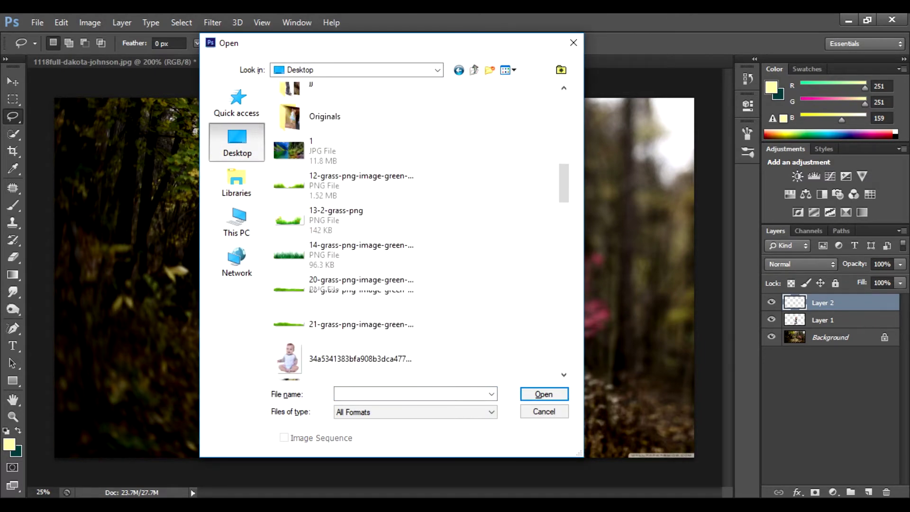
pyautogui.scroll(-3, 345, 227)
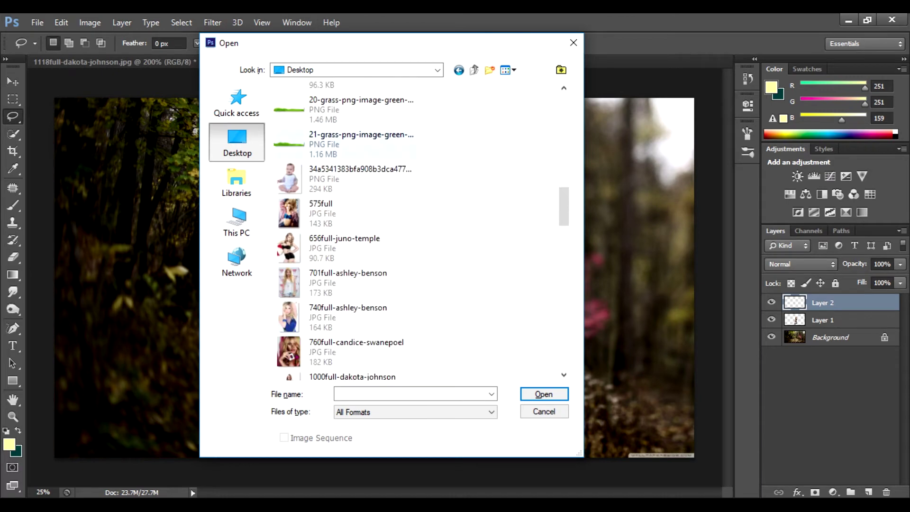
pyautogui.scroll(-3, 345, 227)
pyautogui.scroll(-3, 345, 227)
pyautogui.scroll(-2, 345, 228)
pyautogui.scroll(-3, 345, 227)
pyautogui.scroll(-4, 345, 228)
pyautogui.click(360, 207)
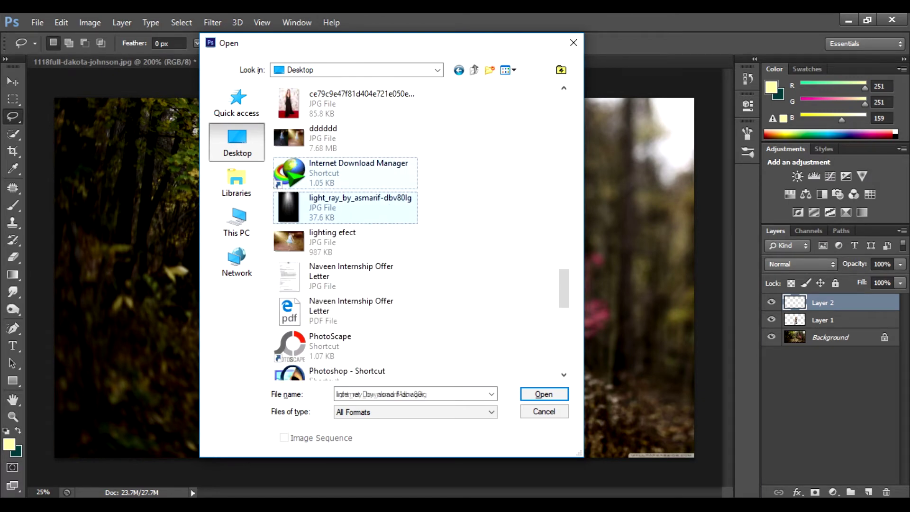
pyautogui.press('Return')
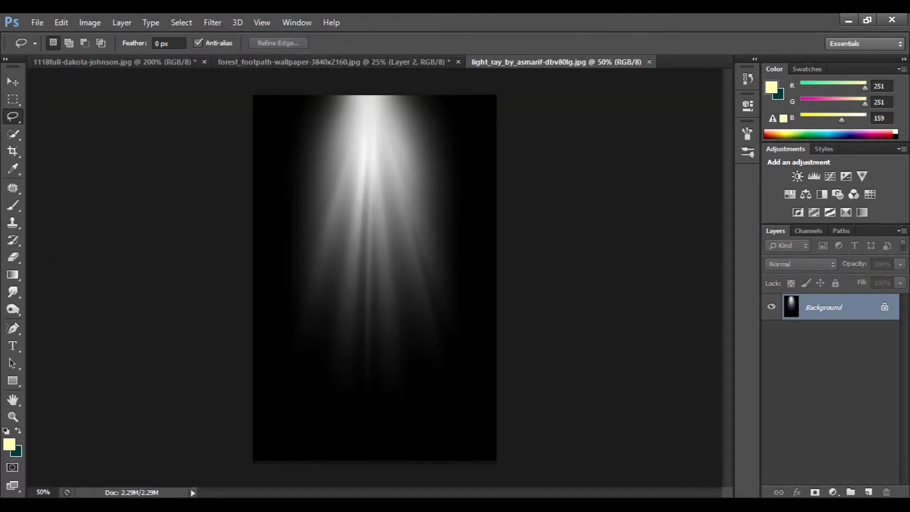
# Bring the light-ray image into the forest scene as Layer 3, rotated about 47° and enlarged
pyautogui.moveTo(403, 97); pyautogui.dragTo(405, 176)
pyautogui.press('v')
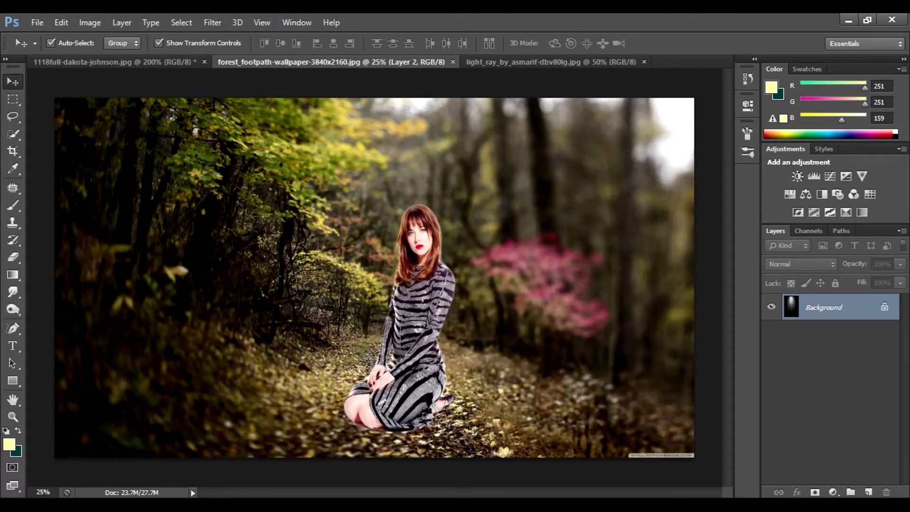
pyautogui.moveTo(374, 278); pyautogui.dragTo(487, 293)
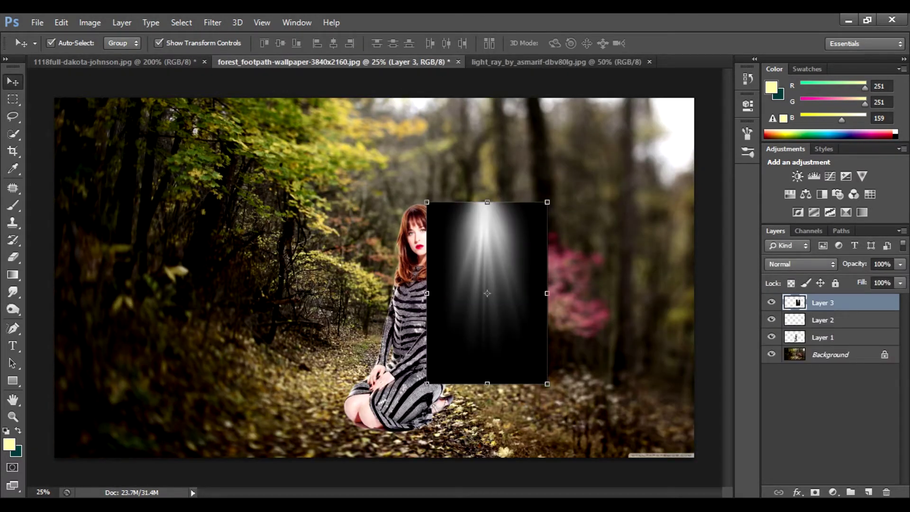
pyautogui.moveTo(555, 194); pyautogui.dragTo(652, 233)
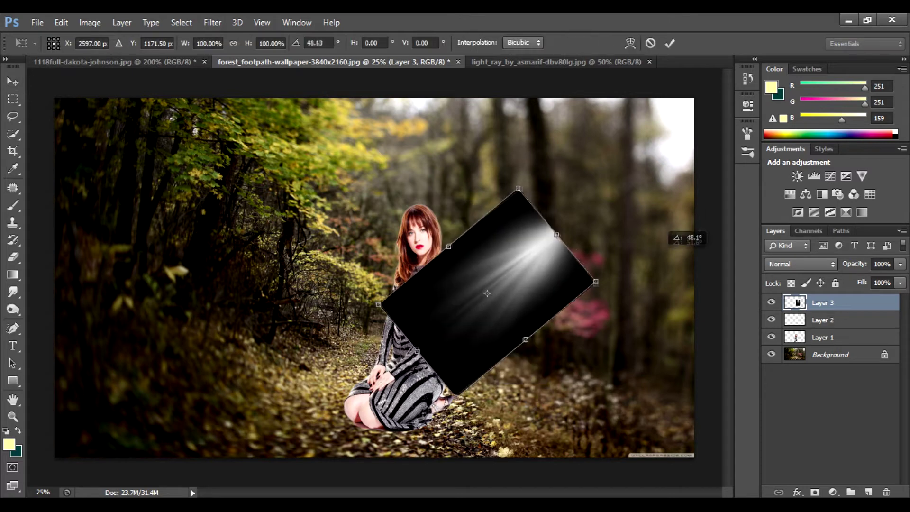
pyautogui.moveTo(543, 239)
pyautogui.mouseDown()
pyautogui.moveTo(660, 139)
pyautogui.moveTo(661, 124)
pyautogui.mouseUp()
pyautogui.moveTo(582, 288); pyautogui.dragTo(474, 497)
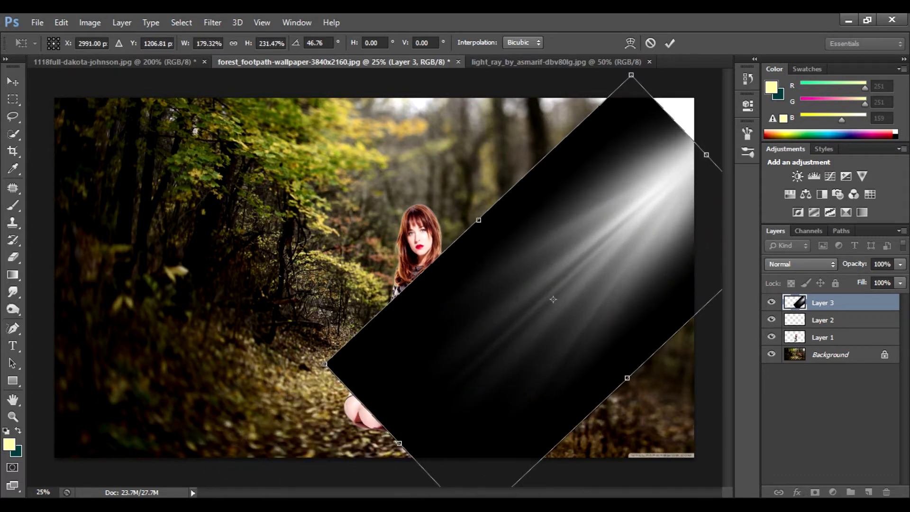
pyautogui.moveTo(325, 364); pyautogui.dragTo(71, 482)
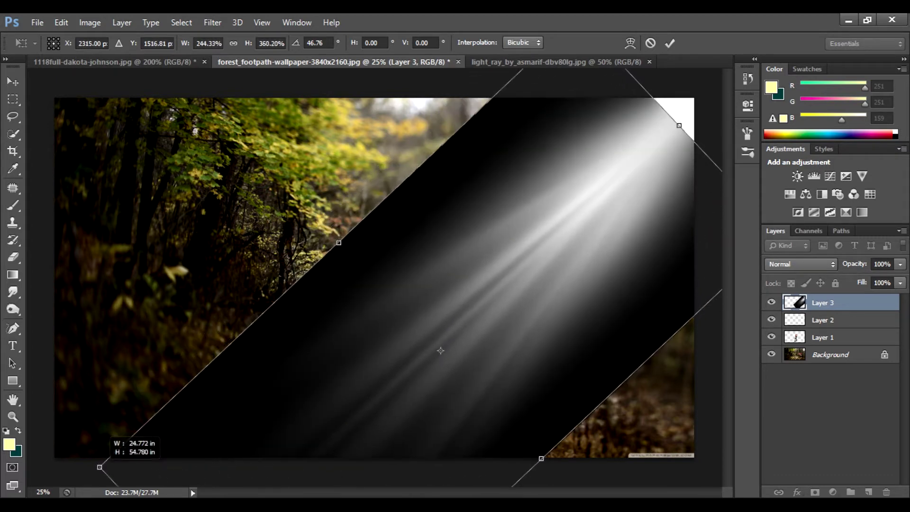
pyautogui.moveTo(70, 482); pyautogui.dragTo(18, 488)
# Stretch, skew and shift the beam toward the upper right, away from the woman
pyautogui.moveTo(670, 116); pyautogui.dragTo(687, 99)
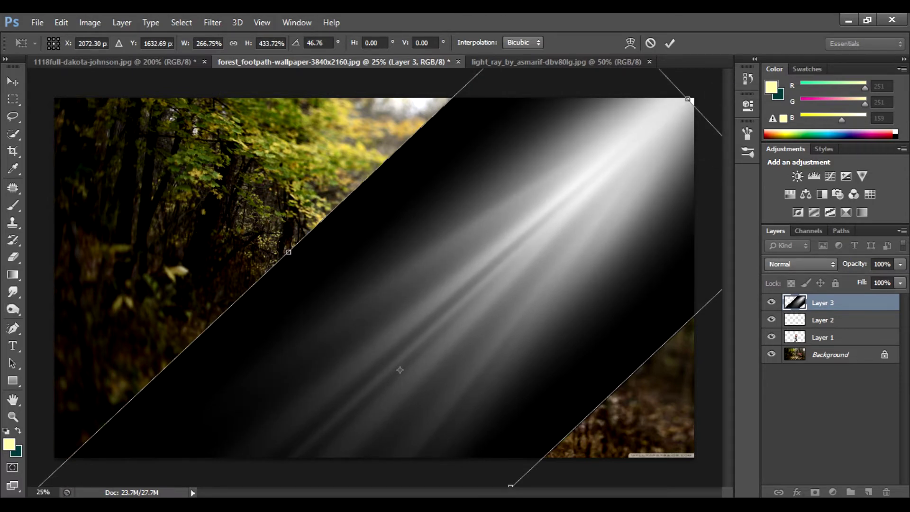
pyautogui.moveTo(625, 159); pyautogui.dragTo(567, 242)
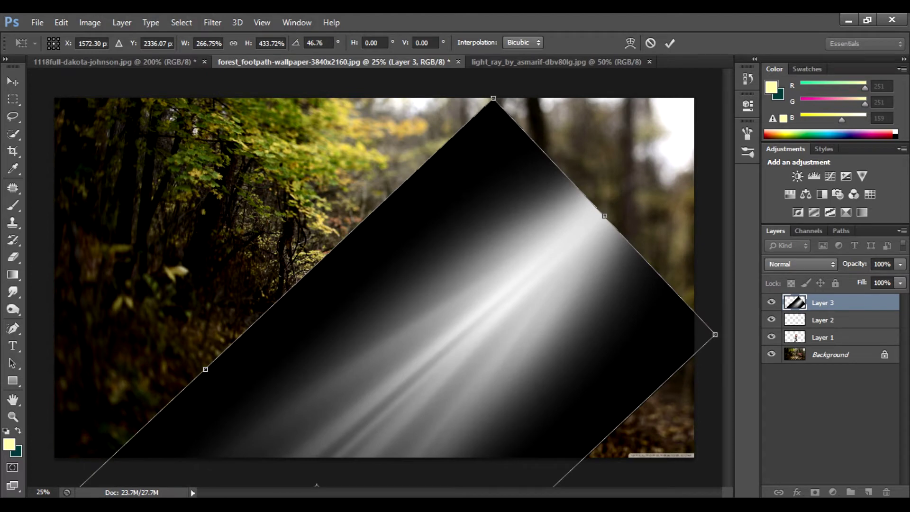
pyautogui.moveTo(493, 98); pyautogui.dragTo(575, 187)
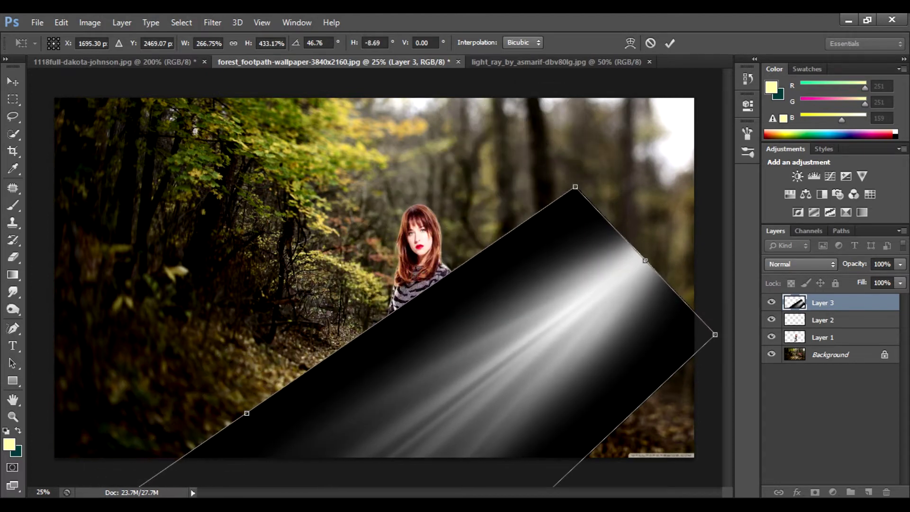
pyautogui.moveTo(645, 260); pyautogui.dragTo(616, 223)
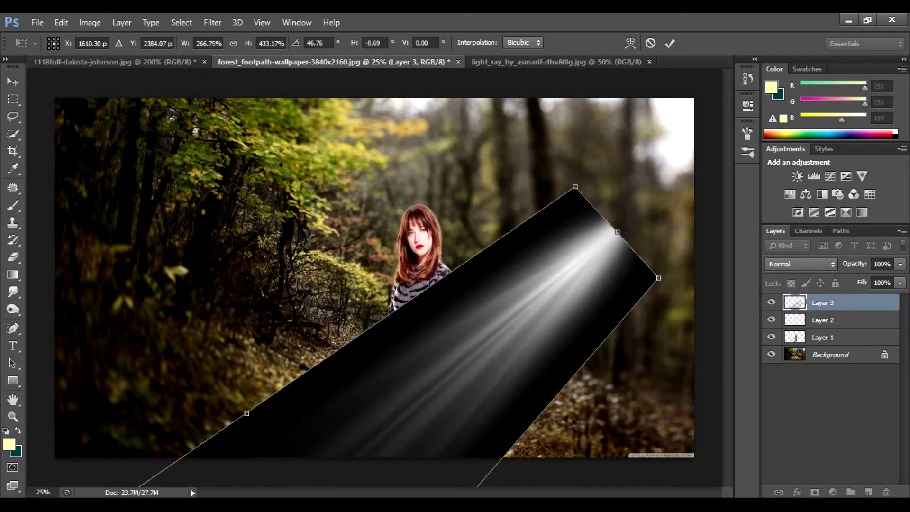
pyautogui.moveTo(326, 488)
pyautogui.mouseDown()
pyautogui.moveTo(399, 368)
pyautogui.moveTo(579, 154)
pyautogui.mouseUp()
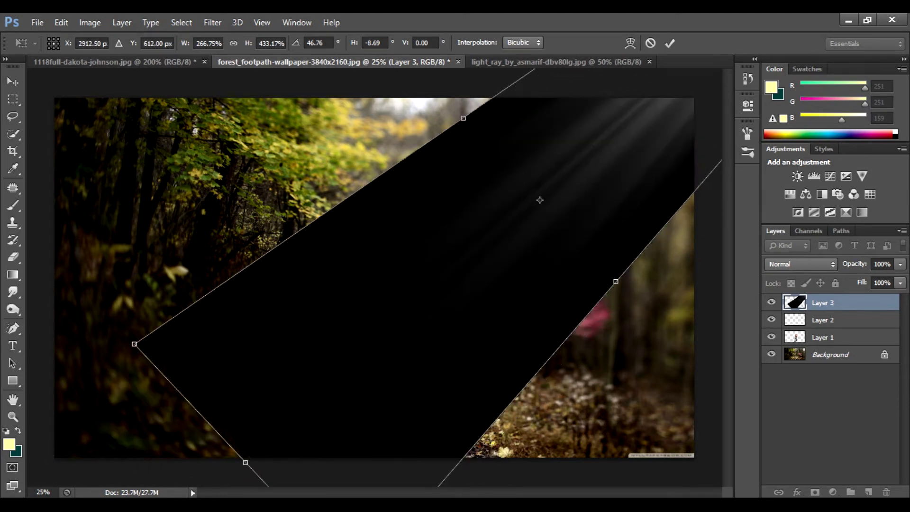
pyautogui.moveTo(485, 217); pyautogui.dragTo(540, 153)
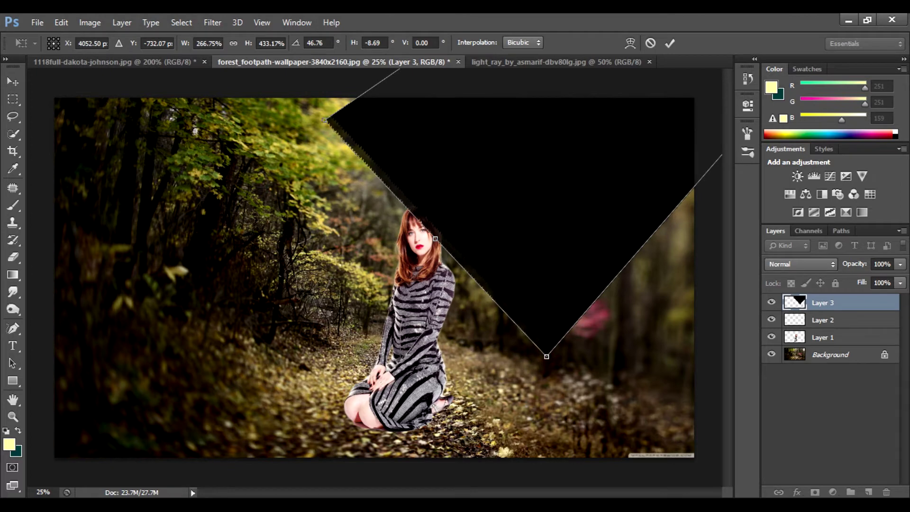
pyautogui.moveTo(435, 239)
pyautogui.mouseDown()
pyautogui.moveTo(192, 469)
pyautogui.moveTo(220, 419)
pyautogui.mouseUp()
pyautogui.moveTo(365, 325); pyautogui.dragTo(436, 190)
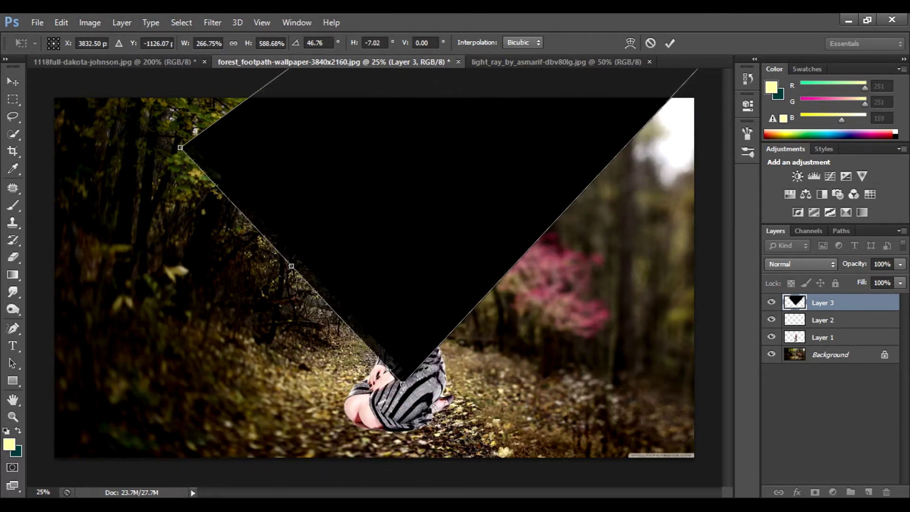
pyautogui.moveTo(403, 383); pyautogui.dragTo(498, 489)
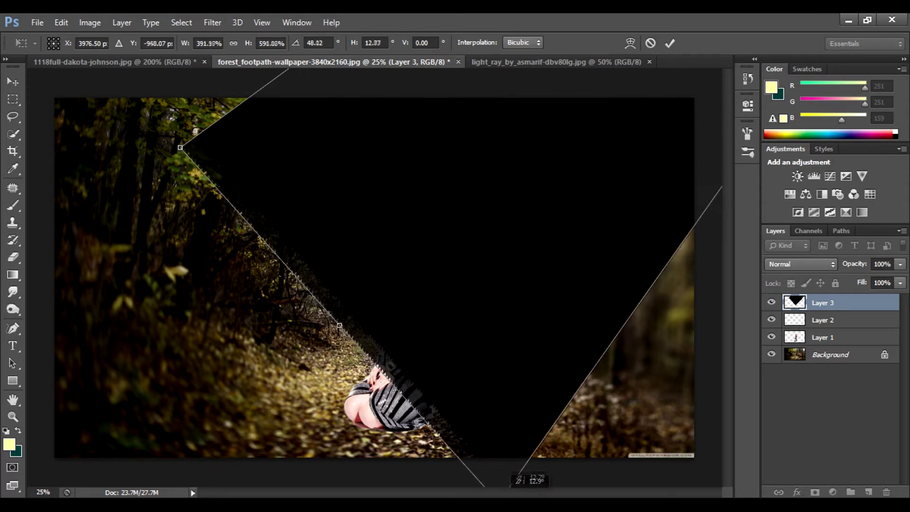
pyautogui.moveTo(297, 117); pyautogui.dragTo(380, 313)
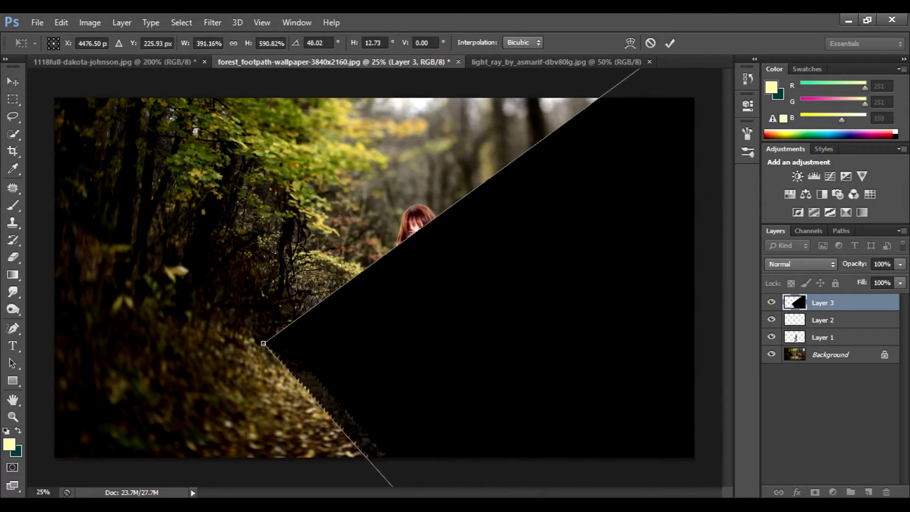
# Reshape the beam so rays start at the top-right corner, and apply the transform
pyautogui.moveTo(263, 343); pyautogui.dragTo(204, 246)
pyautogui.moveTo(331, 237)
pyautogui.mouseDown()
pyautogui.moveTo(442, 340)
pyautogui.moveTo(569, 214)
pyautogui.mouseUp()
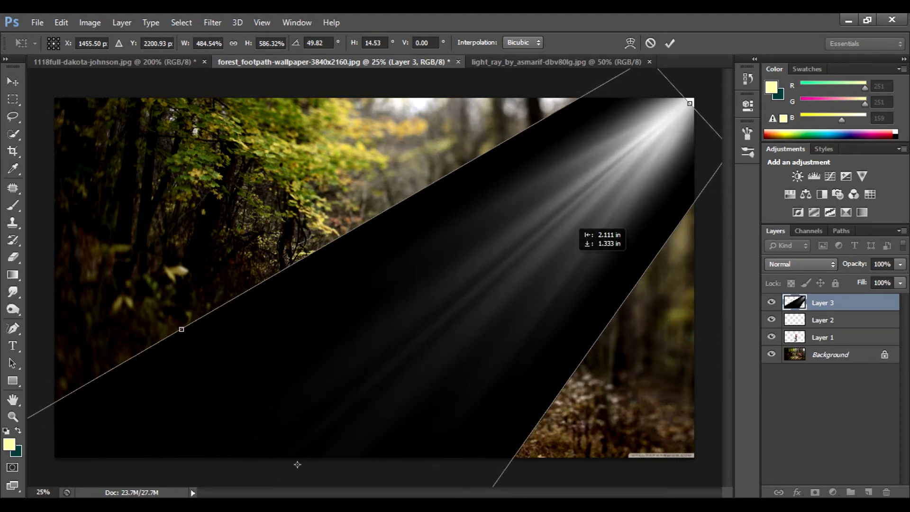
pyautogui.moveTo(297, 465); pyautogui.dragTo(295, 469)
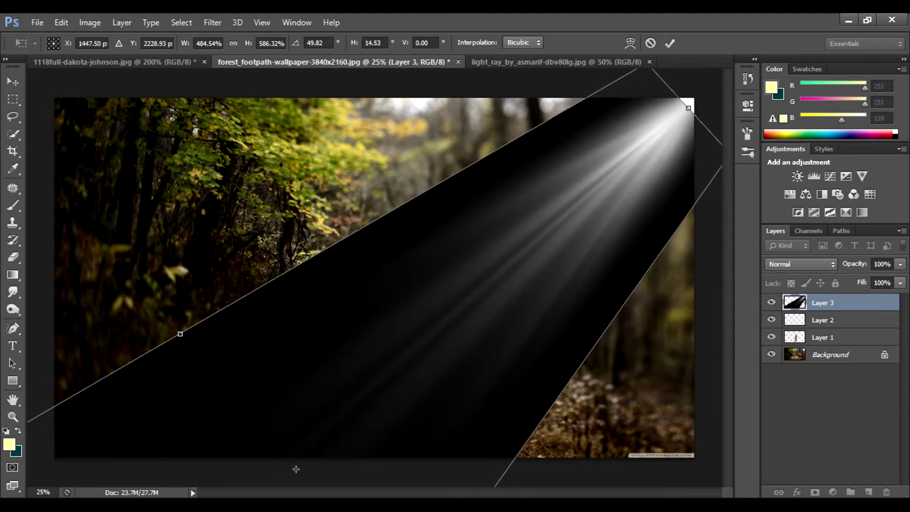
pyautogui.moveTo(677, 156); pyautogui.dragTo(458, 296)
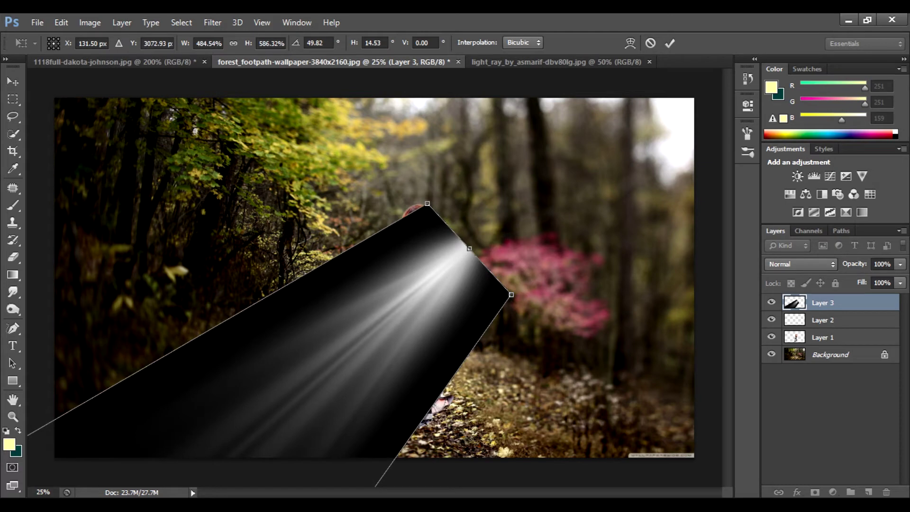
pyautogui.moveTo(469, 248)
pyautogui.mouseDown()
pyautogui.moveTo(574, 154)
pyautogui.moveTo(560, 166)
pyautogui.moveTo(605, 212)
pyautogui.mouseUp()
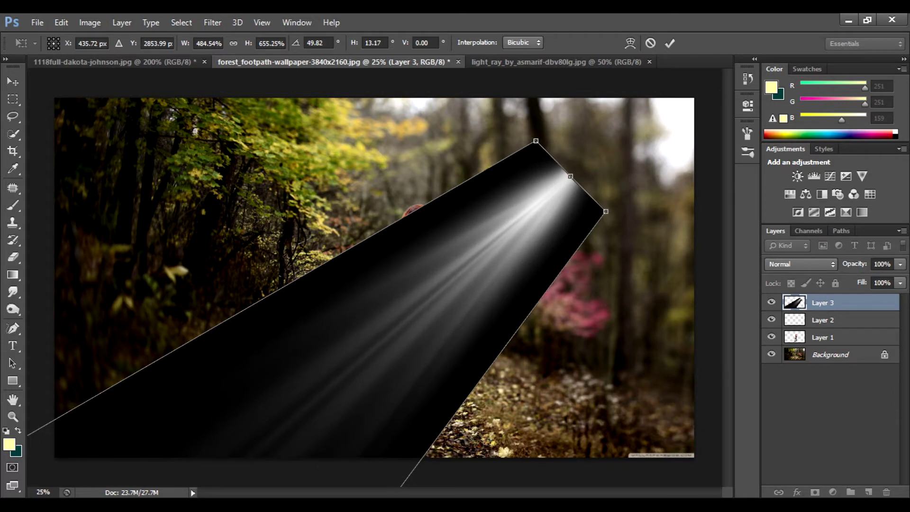
pyautogui.moveTo(536, 141); pyautogui.dragTo(521, 126)
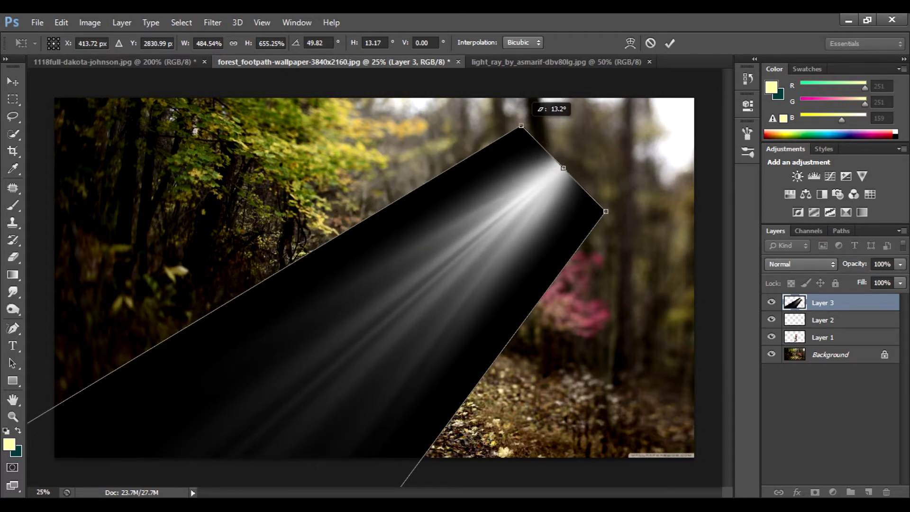
pyautogui.moveTo(506, 211)
pyautogui.mouseDown()
pyautogui.moveTo(621, 162)
pyautogui.moveTo(610, 168)
pyautogui.mouseUp()
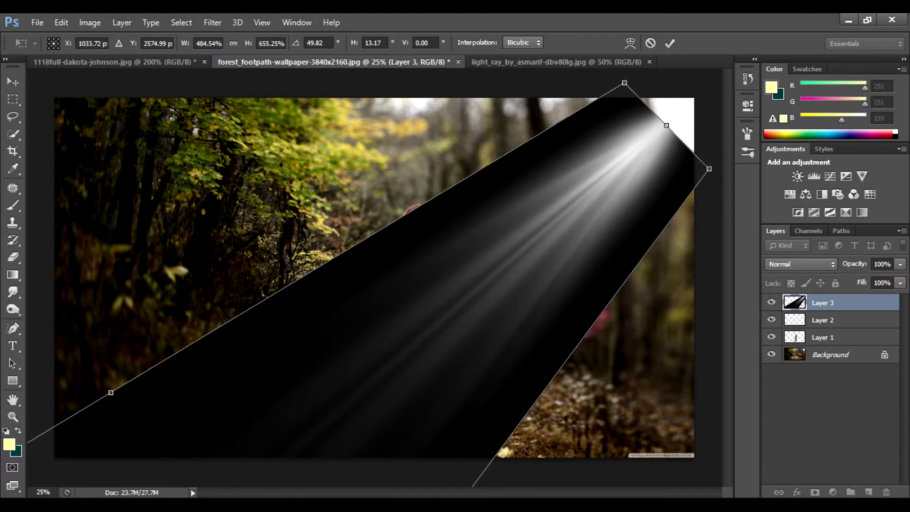
pyautogui.press('v')
pyautogui.press('Return')
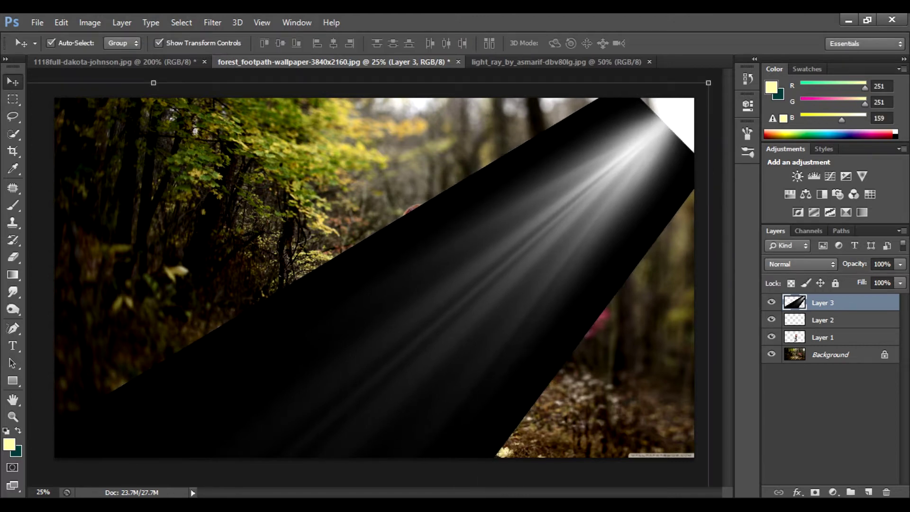
# Set the light-ray layer's blend mode to Screen and nudge the rays left and down
pyautogui.click(801, 264)
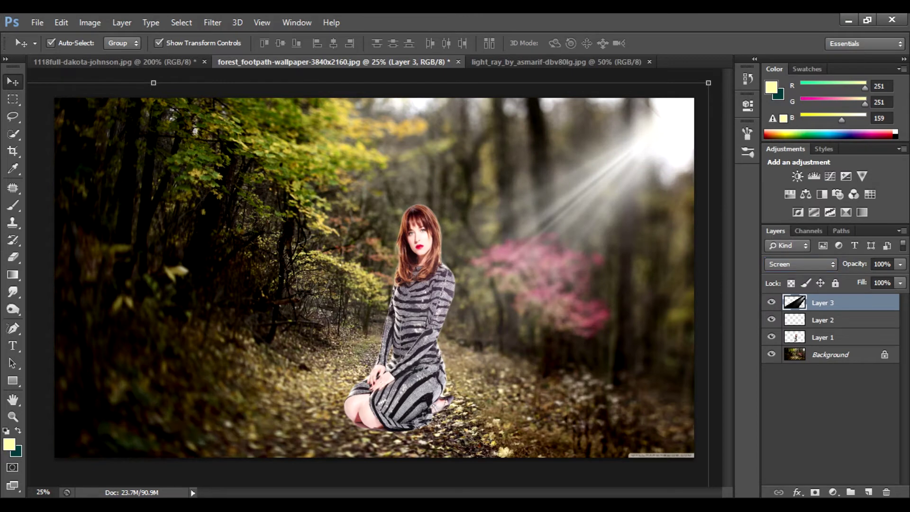
pyautogui.hotkey('alt', '[')
pyautogui.hotkey('alt', ']')
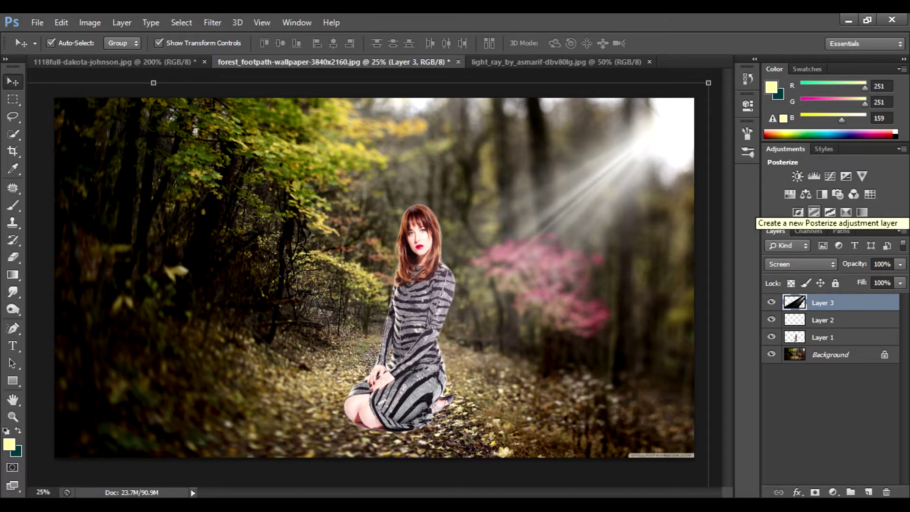
pyautogui.moveTo(631, 137); pyautogui.dragTo(607, 168)
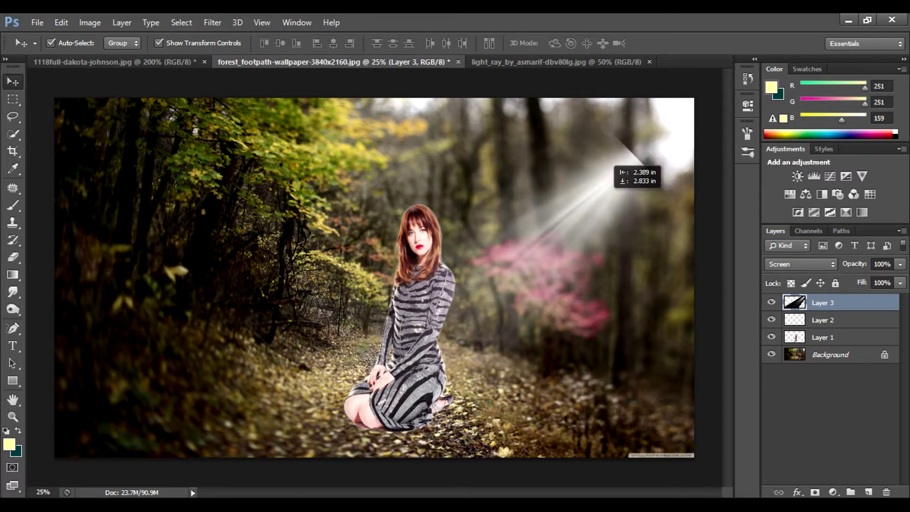
# Enlarge the light rays to fill the top-right corner and commit the transform
pyautogui.hotkey('ctrl', 't')
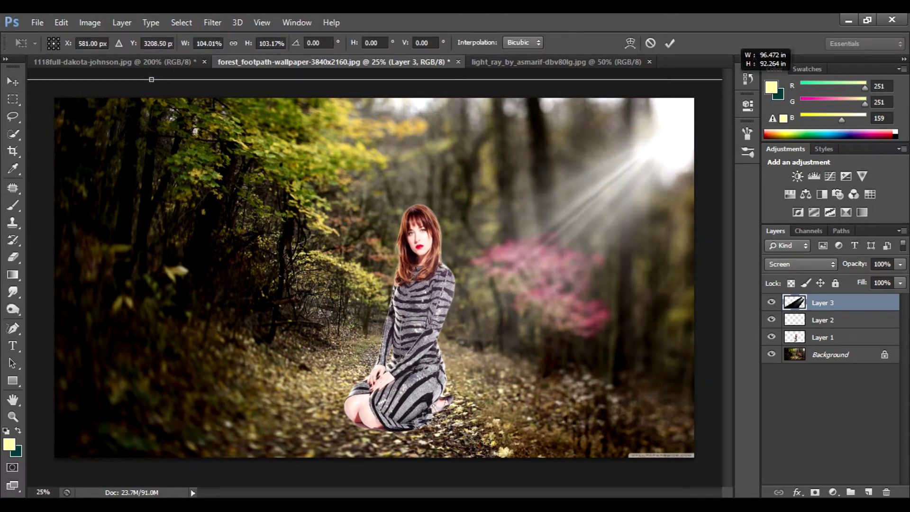
pyautogui.moveTo(491, 253); pyautogui.dragTo(491, 257)
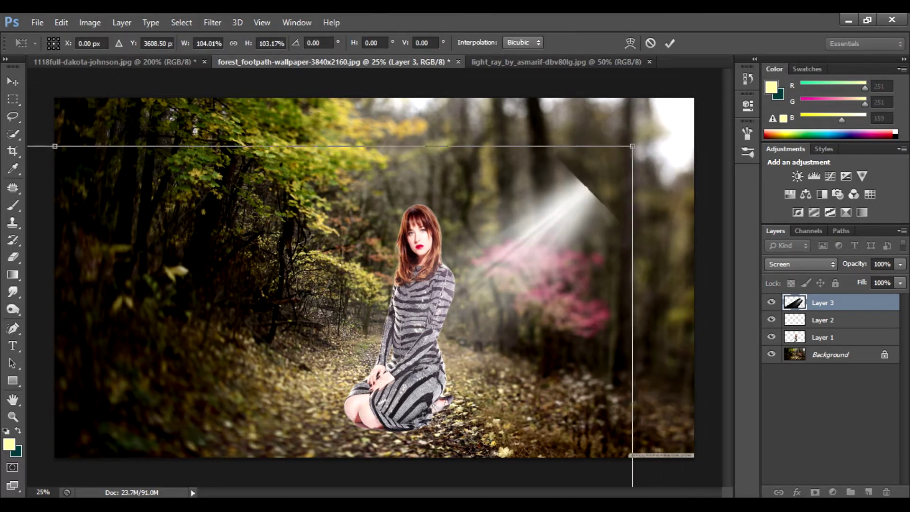
pyautogui.moveTo(633, 146); pyautogui.dragTo(694, 124)
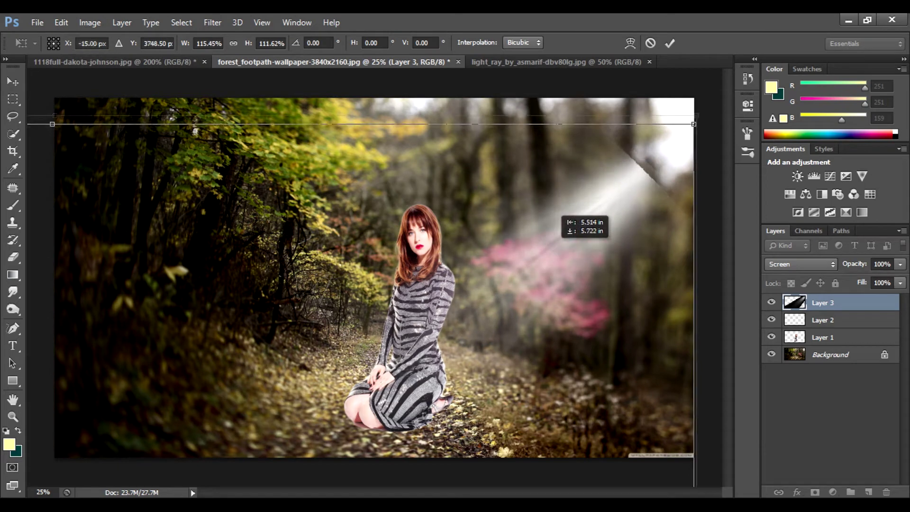
pyautogui.moveTo(568, 227); pyautogui.dragTo(572, 218)
pyautogui.moveTo(696, 115); pyautogui.dragTo(740, 45)
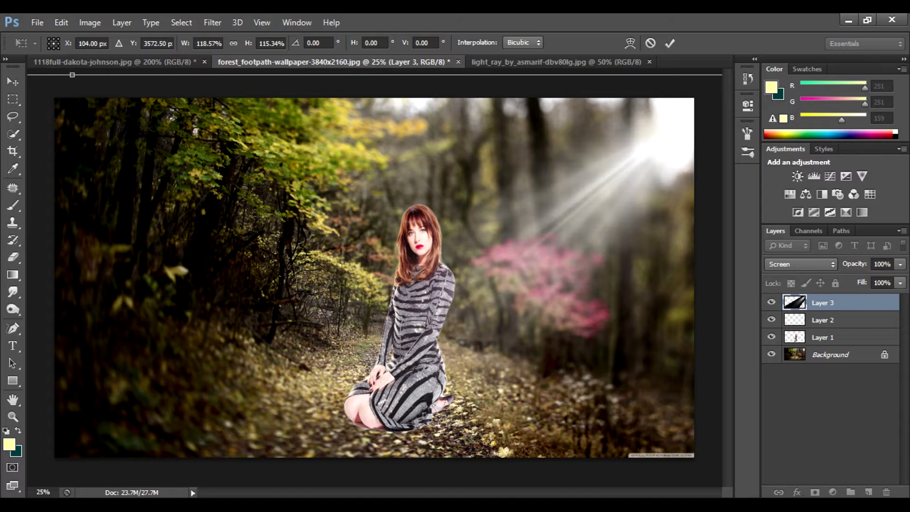
pyautogui.press('Return')
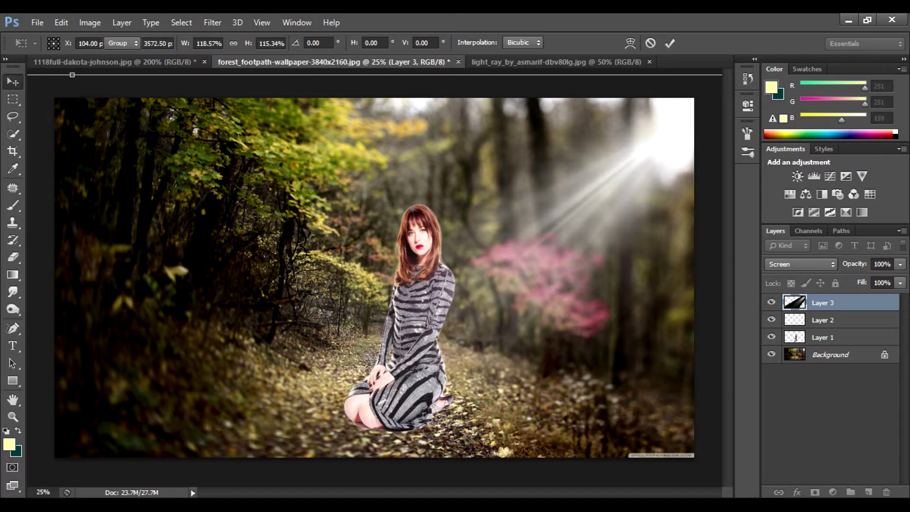
pyautogui.hotkey('ctrl', 'b')
# Warm the rays' midtones with Color Balance levels of about +57, +8, -41
pyautogui.moveTo(598, 398); pyautogui.dragTo(639, 397)
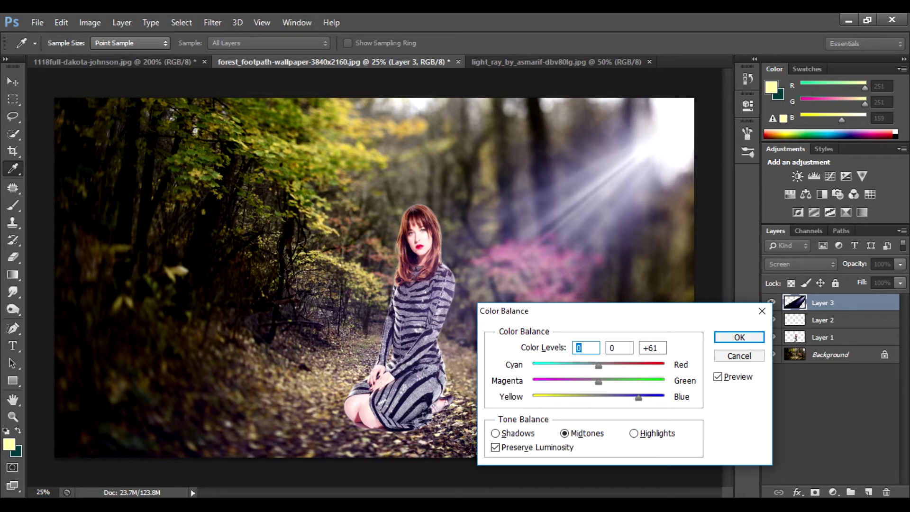
pyautogui.moveTo(639, 397)
pyautogui.mouseDown()
pyautogui.moveTo(555, 397)
pyautogui.moveTo(589, 380)
pyautogui.moveTo(567, 381)
pyautogui.moveTo(605, 381)
pyautogui.moveTo(616, 364)
pyautogui.moveTo(637, 364)
pyautogui.mouseUp()
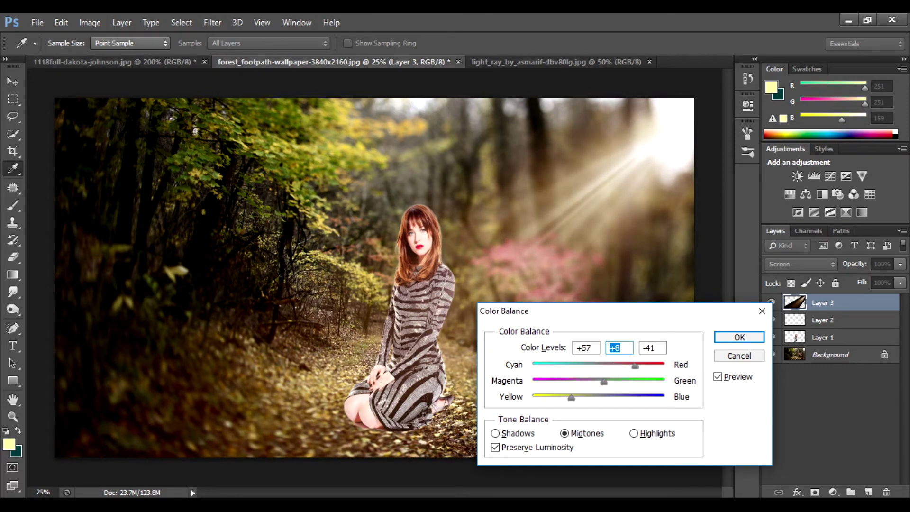
pyautogui.press('Return')
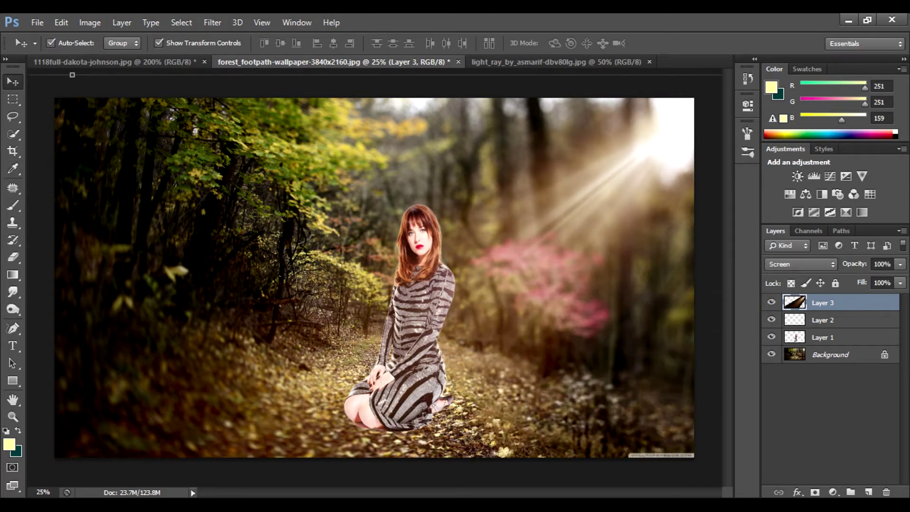
pyautogui.click(296, 22)
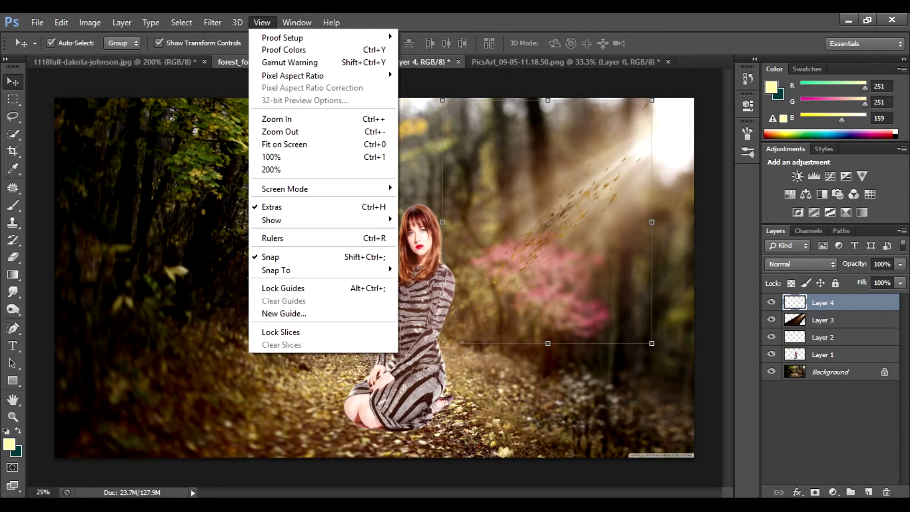
# Apply a Gaussian Blur of about 10.7 px to the leaf-particle Layer 4
pyautogui.click(212, 22)
pyautogui.moveTo(285, 157)
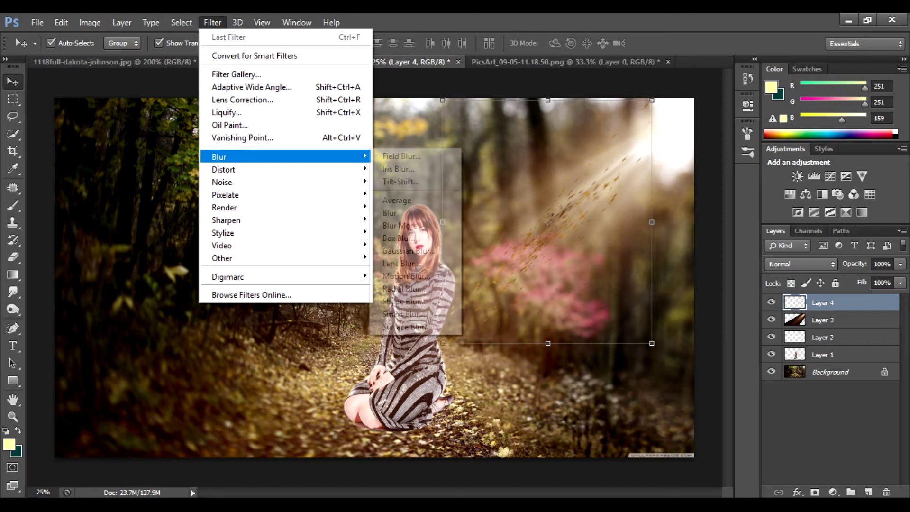
pyautogui.click(409, 250)
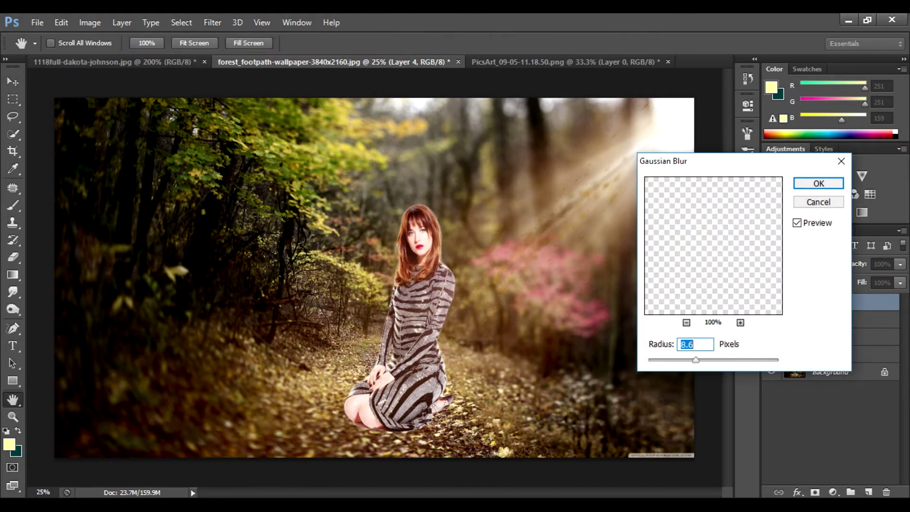
pyautogui.scroll(10, 682, 344)
pyautogui.scroll(-5, 682, 344)
pyautogui.scroll(9, 681, 344)
pyautogui.press('Return')
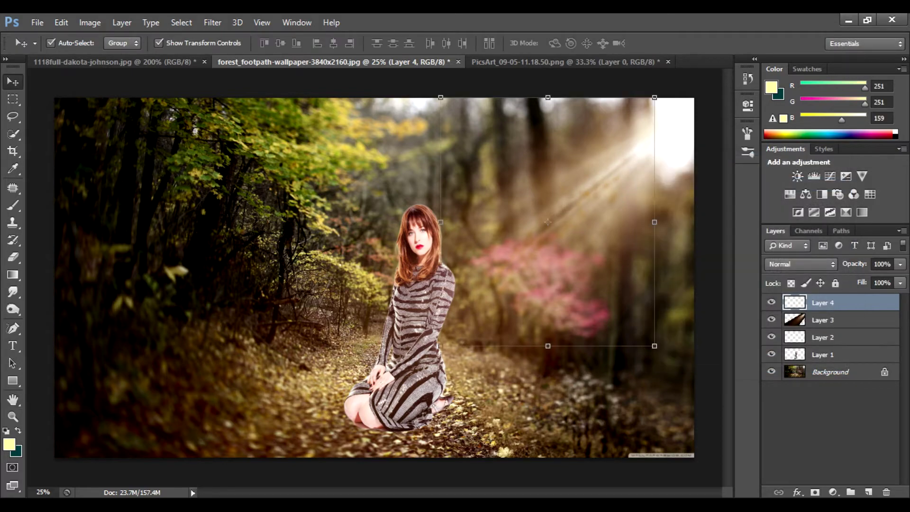
pyautogui.hotkey('ctrl', 'u')
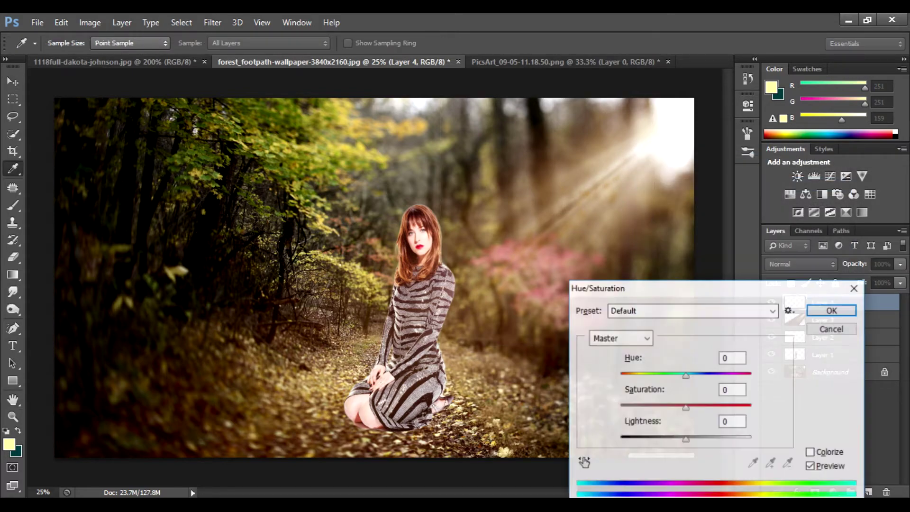
# Shift the leaf layer's Hue to +19 in Hue/Saturation
pyautogui.scroll(-15, 732, 357)
pyautogui.scroll(-10, 732, 358)
pyautogui.scroll(-10, 732, 357)
pyautogui.scroll(-20, 733, 357)
pyautogui.scroll(-20, 732, 358)
pyautogui.scroll(-10, 732, 358)
pyautogui.scroll(-10, 732, 358)
pyautogui.scroll(-10, 733, 357)
pyautogui.scroll(-5, 733, 358)
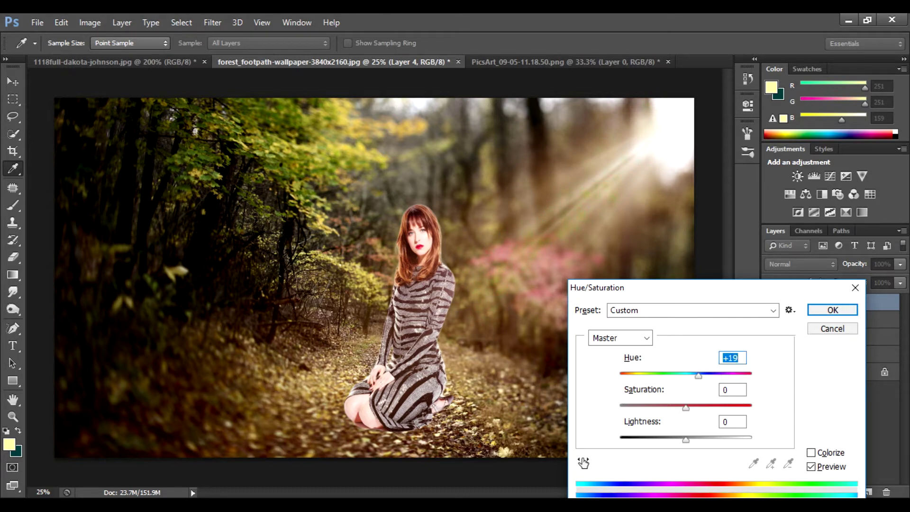
pyautogui.press('Tab')
pyautogui.scroll(5, 733, 390)
pyautogui.scroll(20, 733, 389)
pyautogui.hotkey('shift', 'Tab')
pyautogui.scroll(20, 732, 357)
pyautogui.scroll(20, 732, 357)
pyautogui.scroll(-20, 732, 357)
pyautogui.scroll(-20, 732, 357)
pyautogui.scroll(-20, 732, 357)
pyautogui.scroll(-20, 733, 358)
pyautogui.scroll(20, 732, 357)
# Raise Lightness to +11 and apply the Hue/Saturation adjustment
pyautogui.click(733, 422)
pyautogui.scroll(8, 732, 422)
pyautogui.scroll(7, 732, 421)
pyautogui.scroll(5, 732, 421)
pyautogui.scroll(5, 733, 422)
pyautogui.scroll(-7, 733, 422)
pyautogui.scroll(-6, 732, 421)
pyautogui.scroll(-6, 733, 422)
pyautogui.scroll(-4, 732, 421)
pyautogui.scroll(9, 733, 421)
pyautogui.press('Return')
pyautogui.press('v')
pyautogui.hotkey('ctrl', 'm')
# Bend an S-curve on the leaf layer, lifting midtones and darkening shadows
pyautogui.moveTo(767, 350)
pyautogui.mouseDown()
pyautogui.moveTo(761, 338)
pyautogui.moveTo(759, 348)
pyautogui.mouseUp()
pyautogui.moveTo(711, 408); pyautogui.dragTo(711, 413)
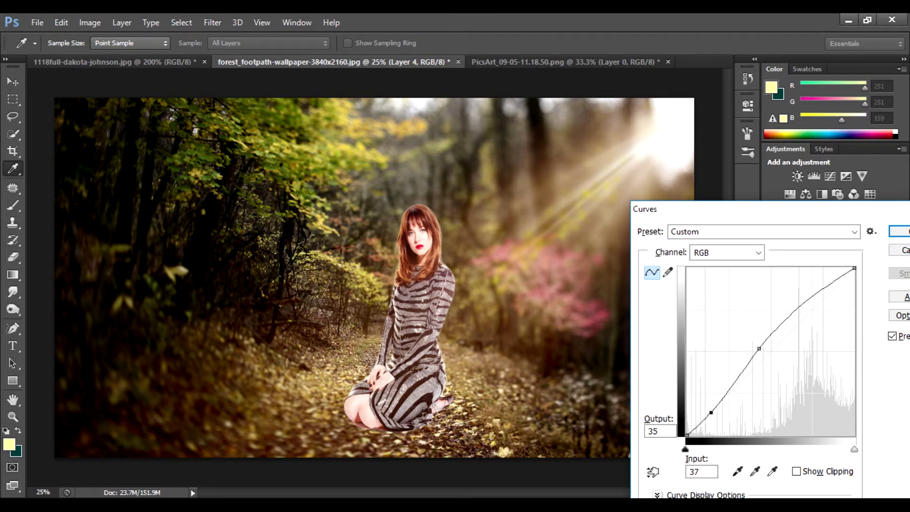
pyautogui.press('Return')
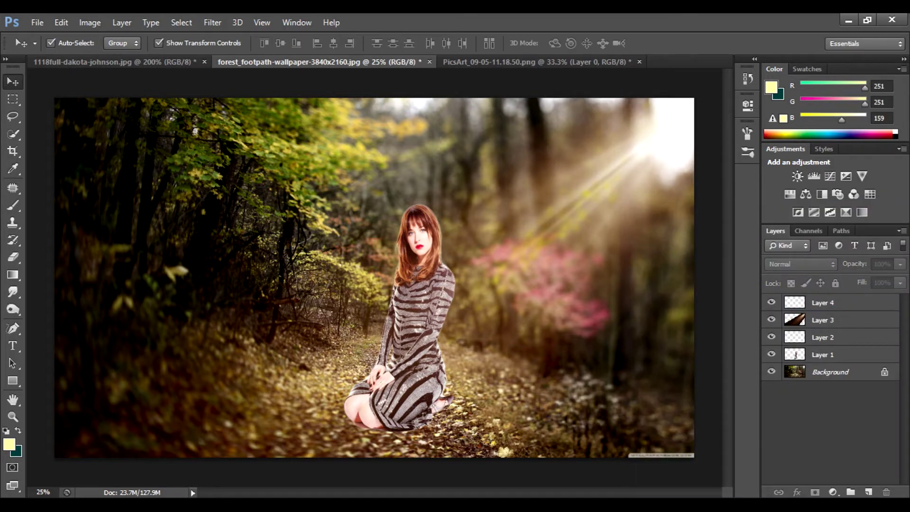
# Give the forest Background a Curves S-curve with slightly lifted midtones and deeper shadows
pyautogui.hotkey('alt', ',')
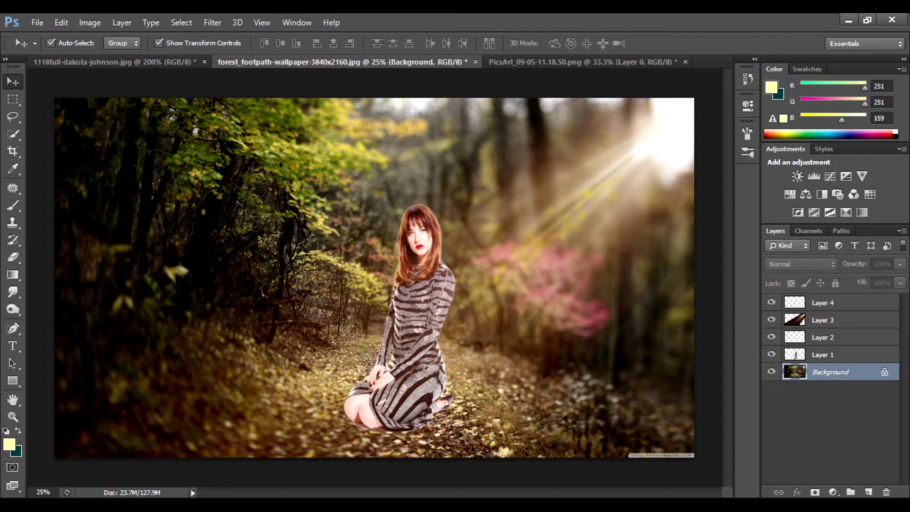
pyautogui.hotkey('ctrl', 'm')
pyautogui.moveTo(766, 355)
pyautogui.mouseDown()
pyautogui.moveTo(766, 348)
pyautogui.moveTo(766, 357)
pyautogui.mouseUp()
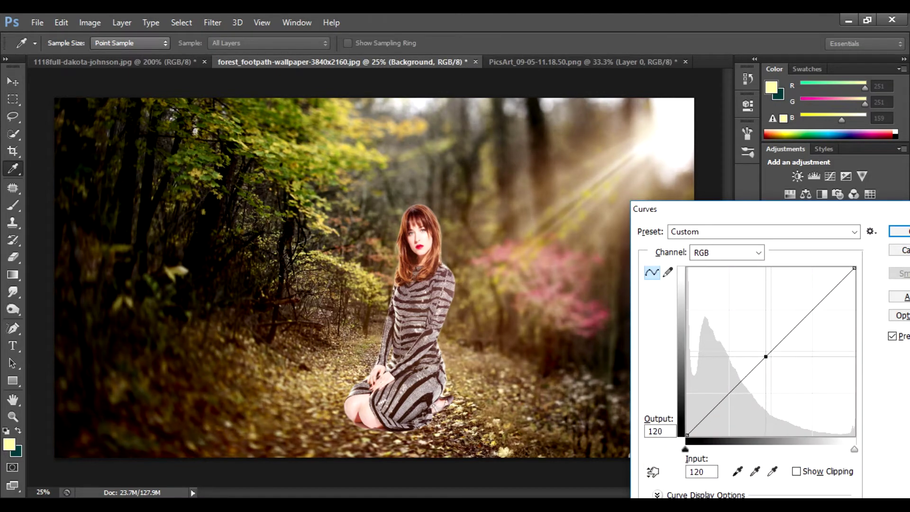
pyautogui.moveTo(698, 425); pyautogui.dragTo(700, 433)
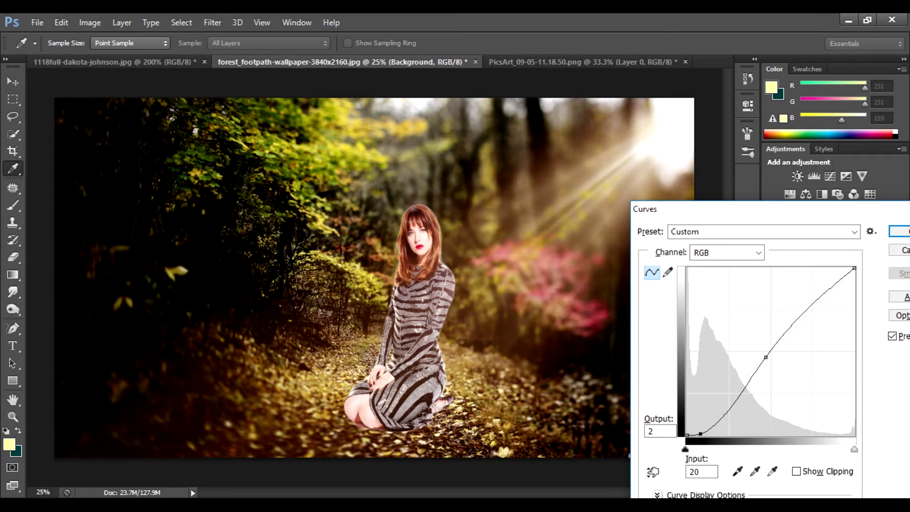
pyautogui.press('Return')
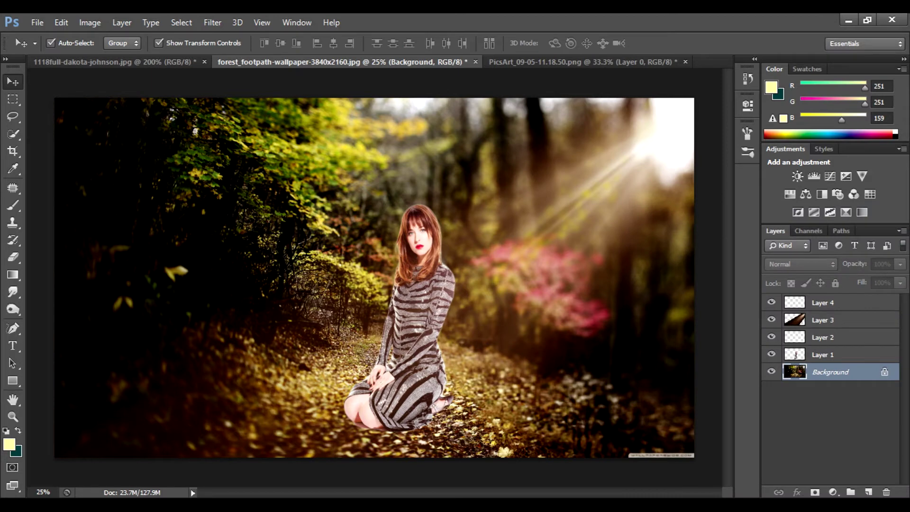
# Reorder the layers so the light rays sit back above the woman's layer
pyautogui.click(823, 320)
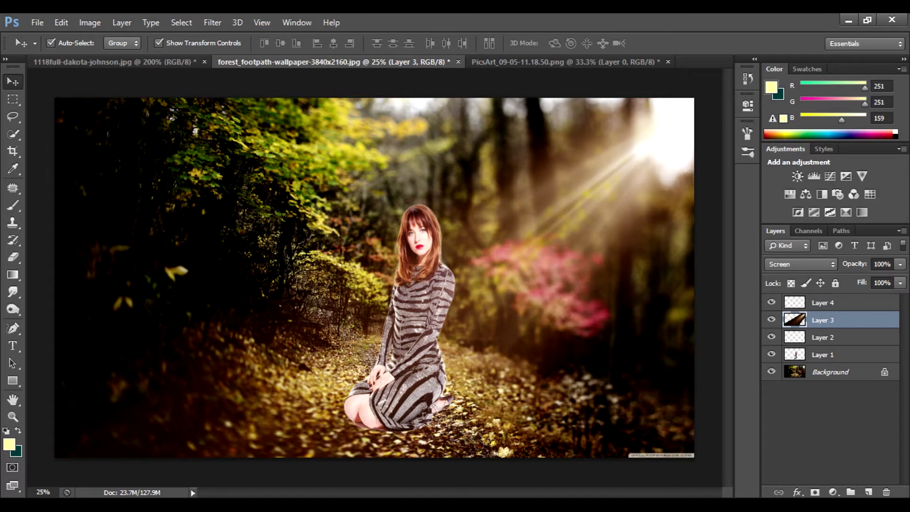
pyautogui.moveTo(822, 320); pyautogui.dragTo(822, 313)
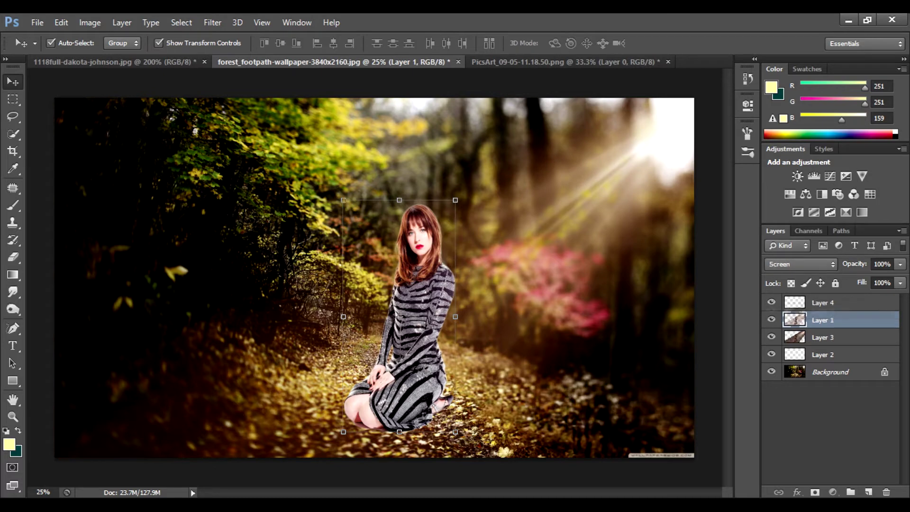
pyautogui.moveTo(822, 337); pyautogui.dragTo(823, 313)
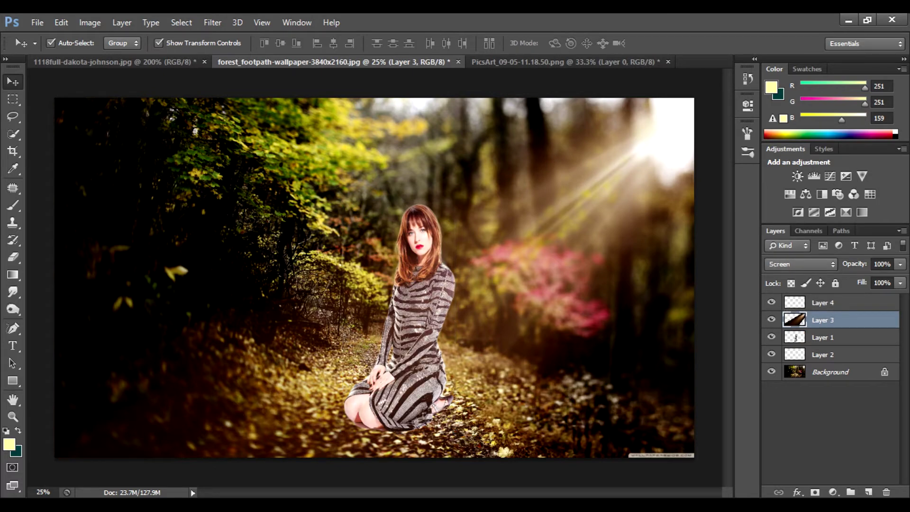
pyautogui.click(822, 302)
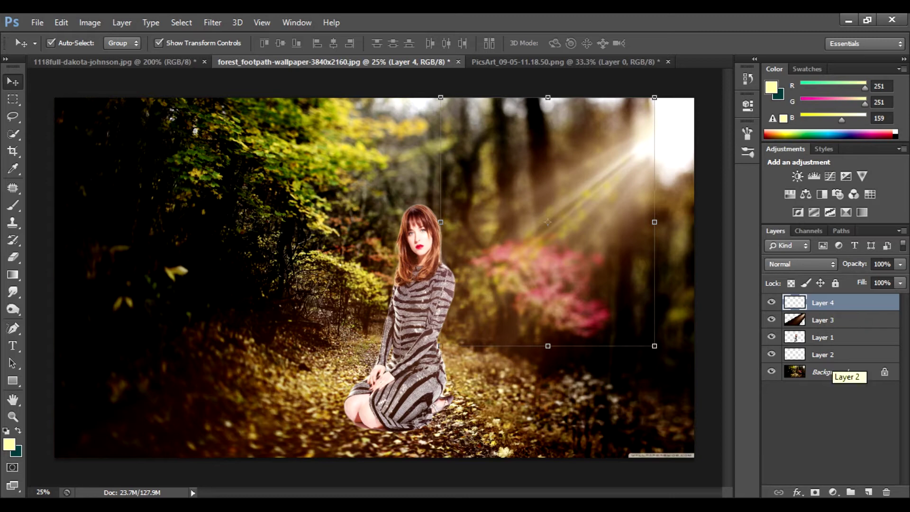
# Delete Layer 2 from the layer stack
pyautogui.click(825, 355)
pyautogui.doubleClick(823, 354)
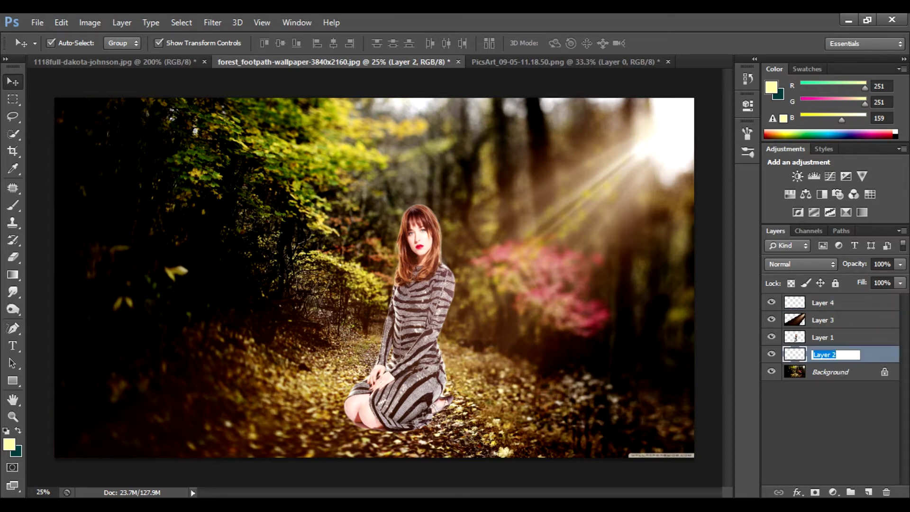
pyautogui.press('Return')
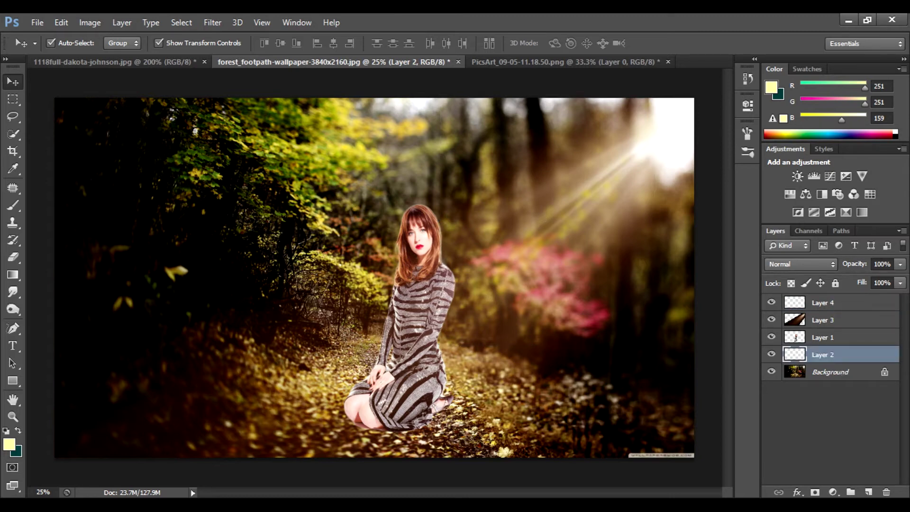
pyautogui.press('Delete')
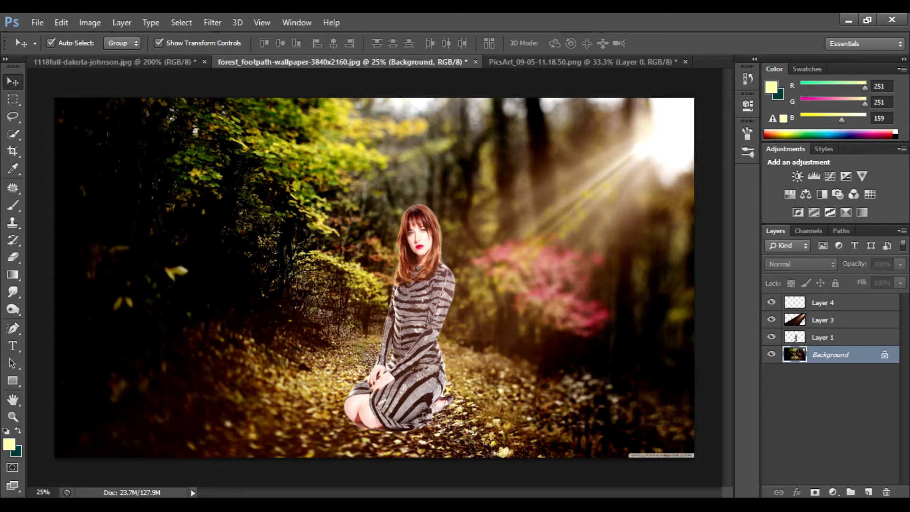
pyautogui.click(829, 403)
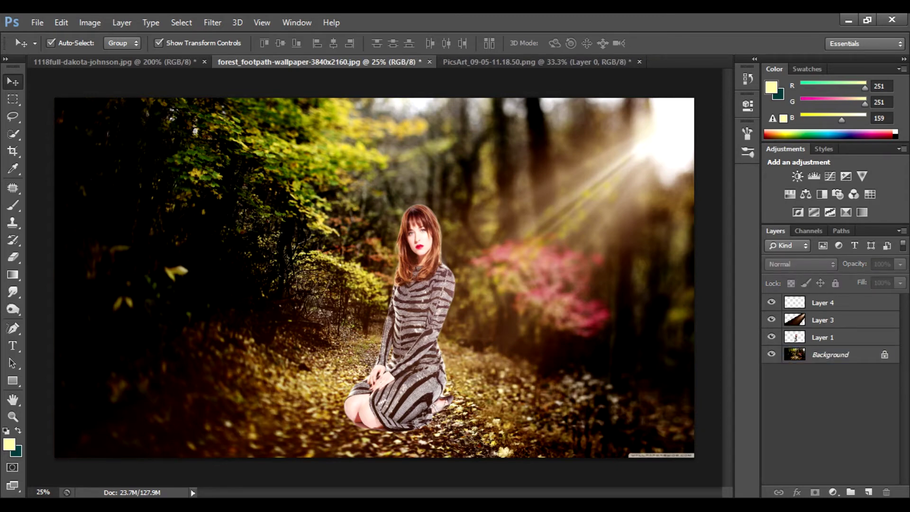
# Start a Color Balance on light-ray Layer 3, pushing it toward yellow and slightly green
pyautogui.click(822, 320)
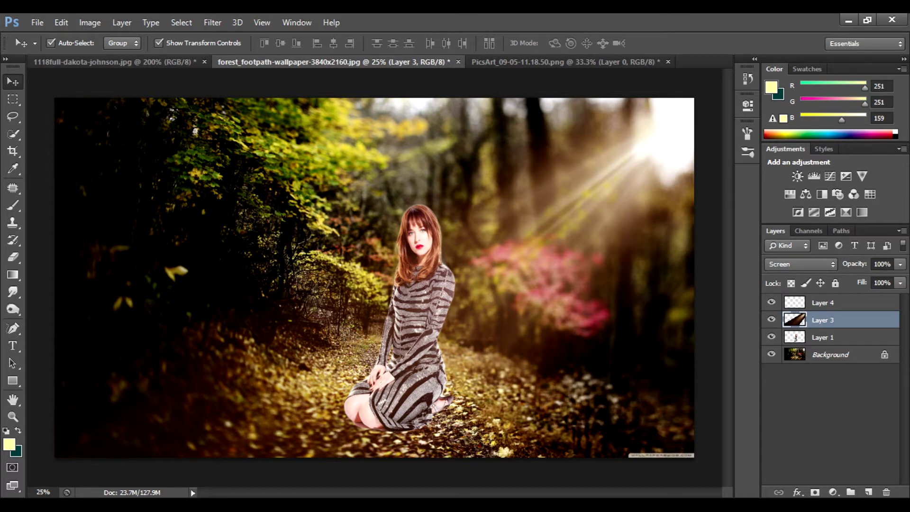
pyautogui.hotkey('ctrl', 'b')
pyautogui.moveTo(598, 398); pyautogui.dragTo(560, 397)
pyautogui.press('Tab')
pyautogui.press('Tab')
pyautogui.moveTo(598, 381)
pyautogui.mouseDown()
pyautogui.moveTo(612, 381)
pyautogui.moveTo(574, 366)
pyautogui.moveTo(611, 365)
pyautogui.moveTo(593, 381)
pyautogui.moveTo(605, 381)
pyautogui.moveTo(577, 380)
pyautogui.moveTo(596, 380)
pyautogui.mouseUp()
# Finish the light rays' Color Balance (+14, -3, -59) and apply it
pyautogui.press('Tab')
pyautogui.press('Return')
pyautogui.press('v')
# Give the woman's layer an S-shaped Curves with brighter midtones and deeper shadows
pyautogui.click(441, 213)
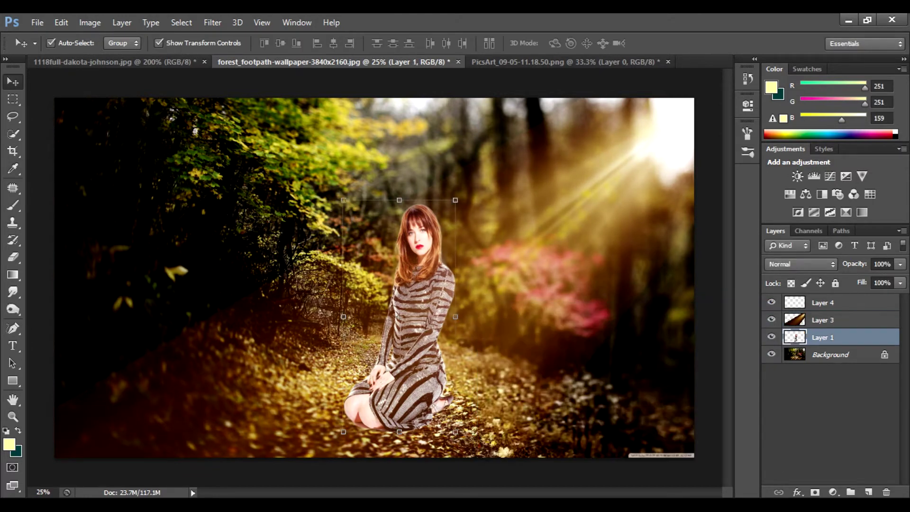
pyautogui.hotkey('ctrl', 'm')
pyautogui.moveTo(771, 349); pyautogui.dragTo(757, 356)
pyautogui.moveTo(709, 410); pyautogui.dragTo(709, 425)
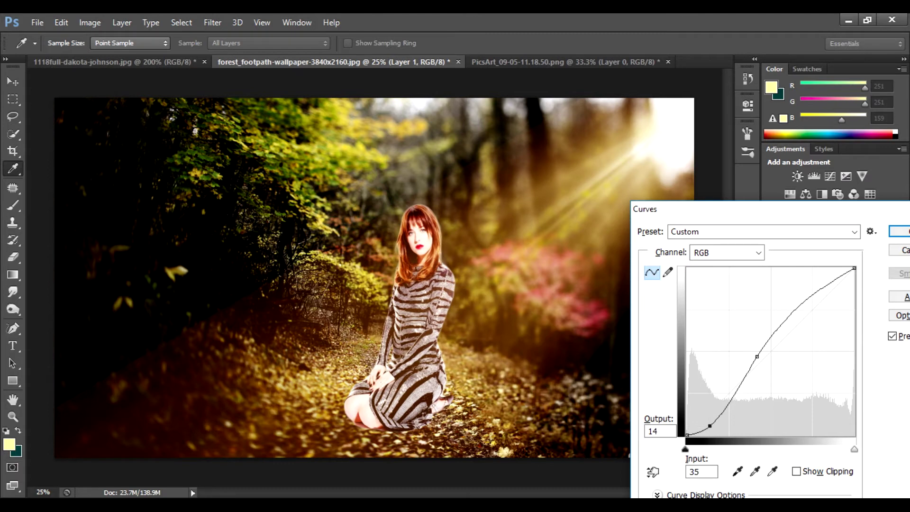
pyautogui.moveTo(757, 357); pyautogui.dragTo(761, 367)
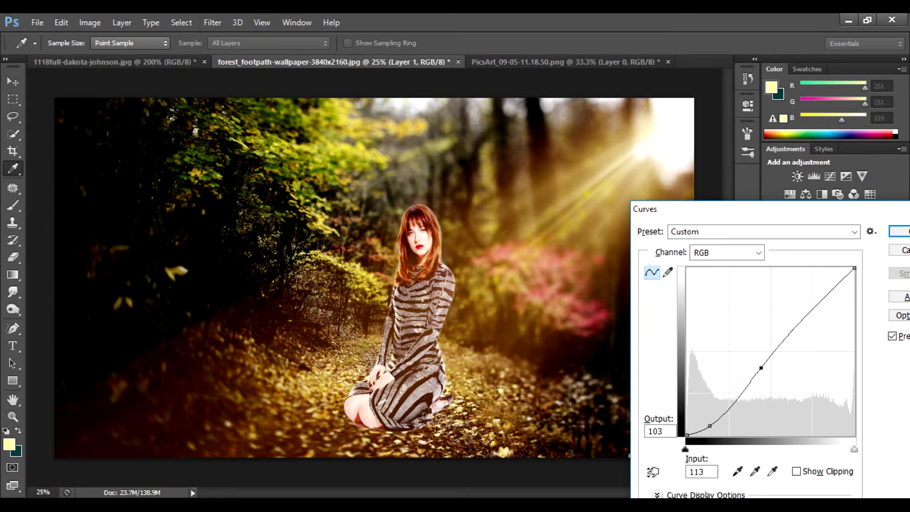
pyautogui.moveTo(710, 425); pyautogui.dragTo(711, 429)
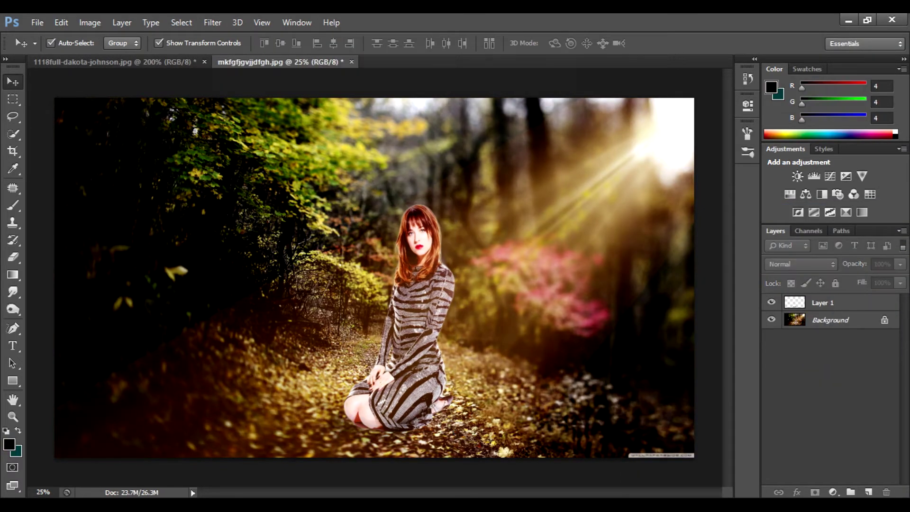
pyautogui.hotkey('ctrl', 'o')
pyautogui.click(237, 221)
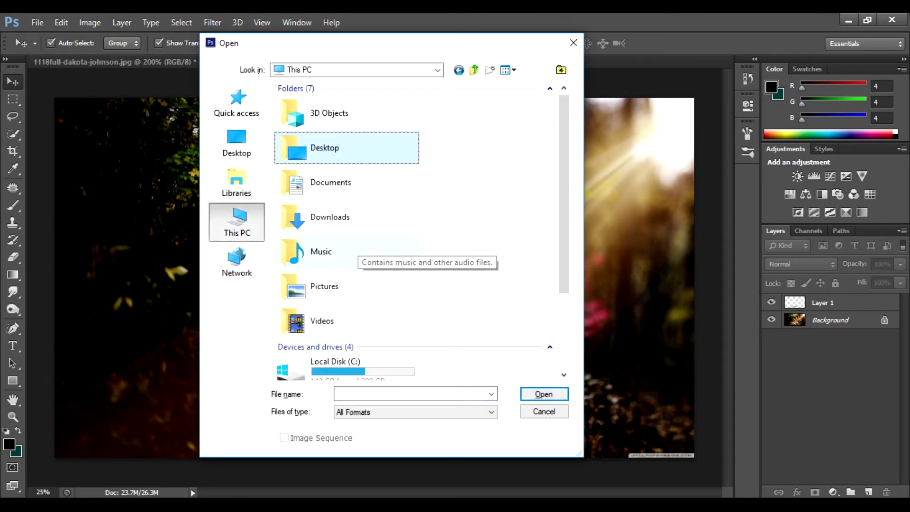
# Open 1-2-light-png-file.png from the Pictures stock-image folder
pyautogui.doubleClick(324, 285)
pyautogui.doubleClick(450, 123)
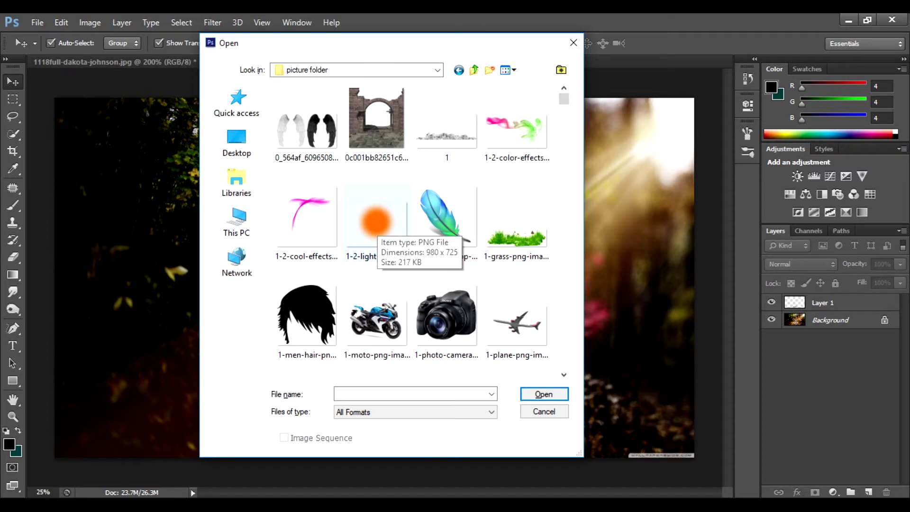
pyautogui.doubleClick(376, 222)
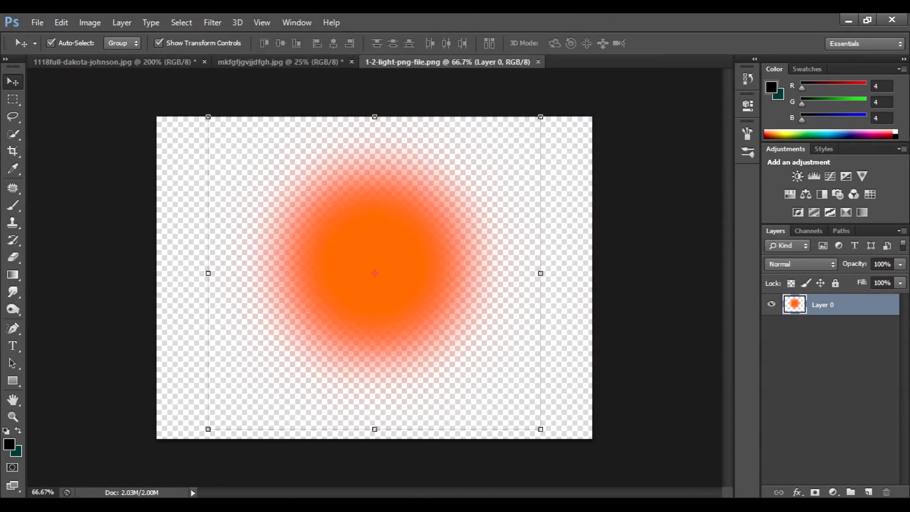
# Add the orange glow to the composite, scaled to about two-thirds, over the top-right sun
pyautogui.moveTo(495, 303)
pyautogui.mouseDown()
pyautogui.moveTo(493, 142)
pyautogui.moveTo(280, 61)
pyautogui.moveTo(550, 248)
pyautogui.mouseUp()
pyautogui.moveTo(611, 305); pyautogui.dragTo(569, 264)
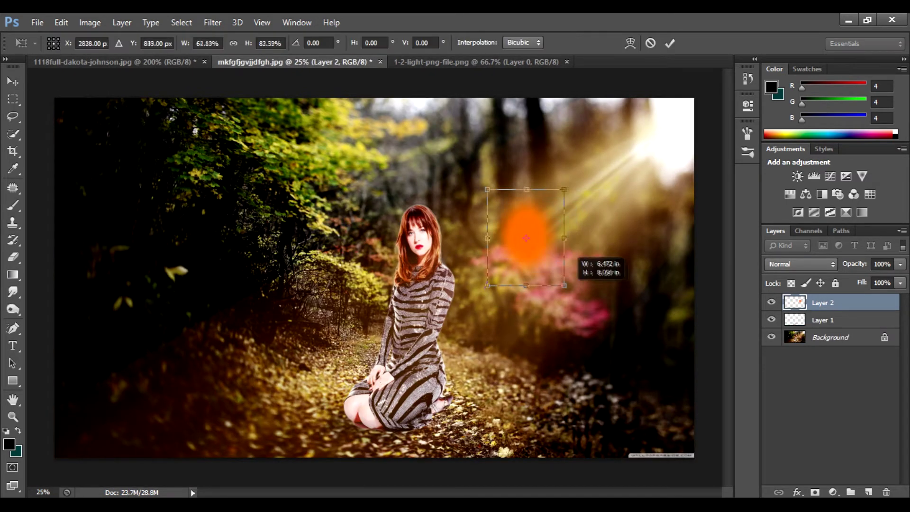
pyautogui.press('Return')
pyautogui.moveTo(528, 228); pyautogui.dragTo(673, 130)
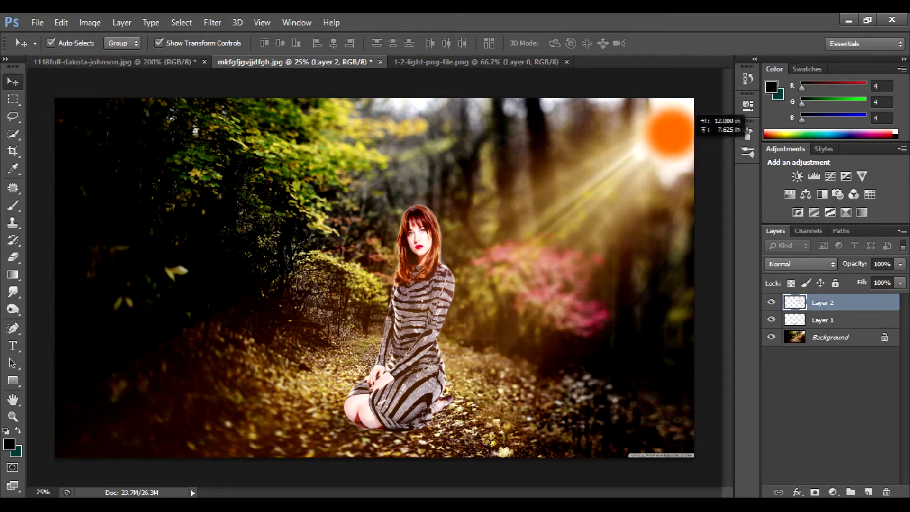
pyautogui.moveTo(748, 133); pyautogui.dragTo(750, 135)
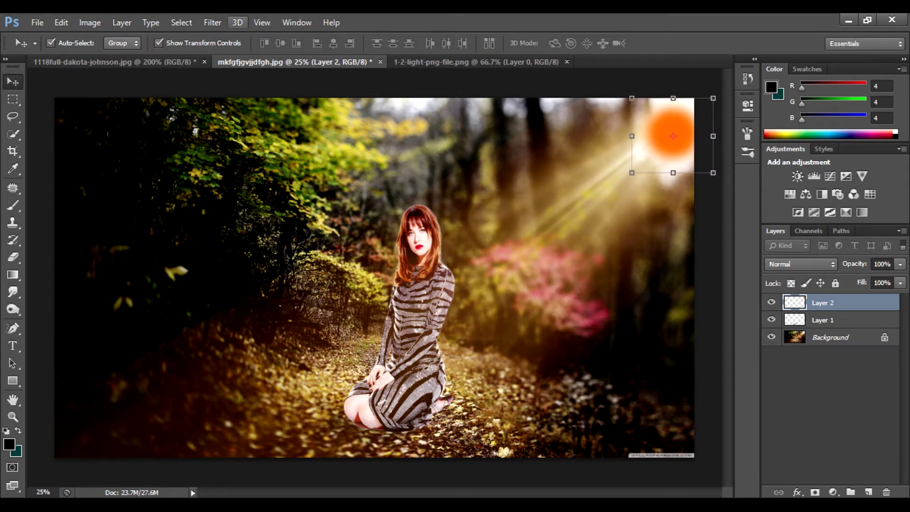
pyautogui.click(212, 22)
pyautogui.moveTo(219, 157)
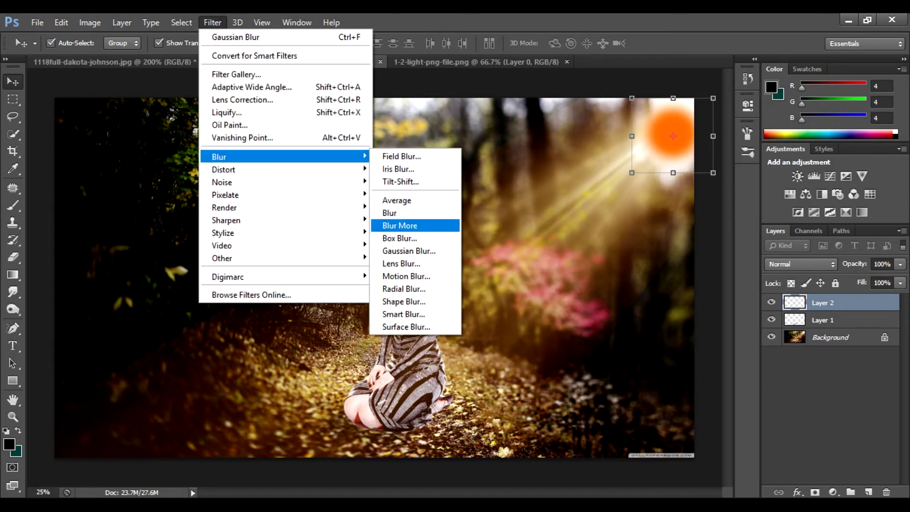
# Blur the orange glow with a Gaussian Blur of radius 66.4 px
pyautogui.click(409, 251)
pyautogui.moveTo(705, 360); pyautogui.dragTo(724, 360)
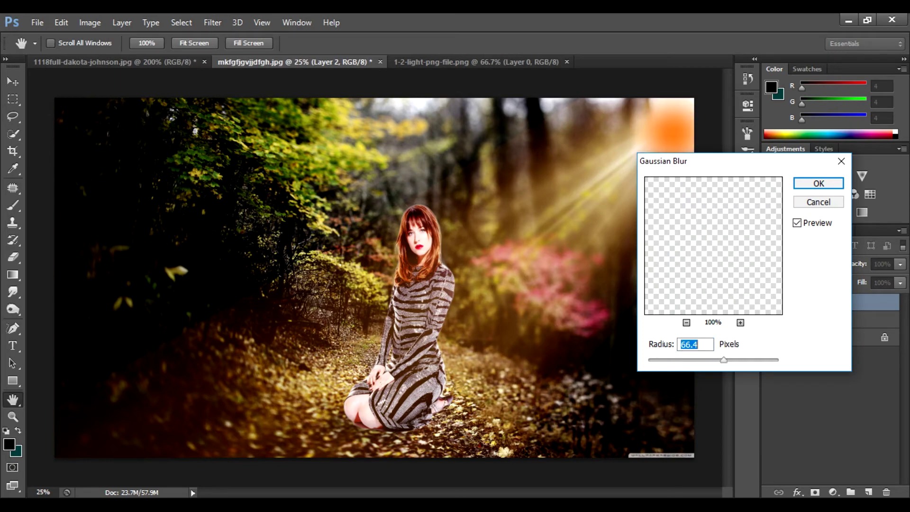
pyautogui.click(819, 184)
pyautogui.press('v')
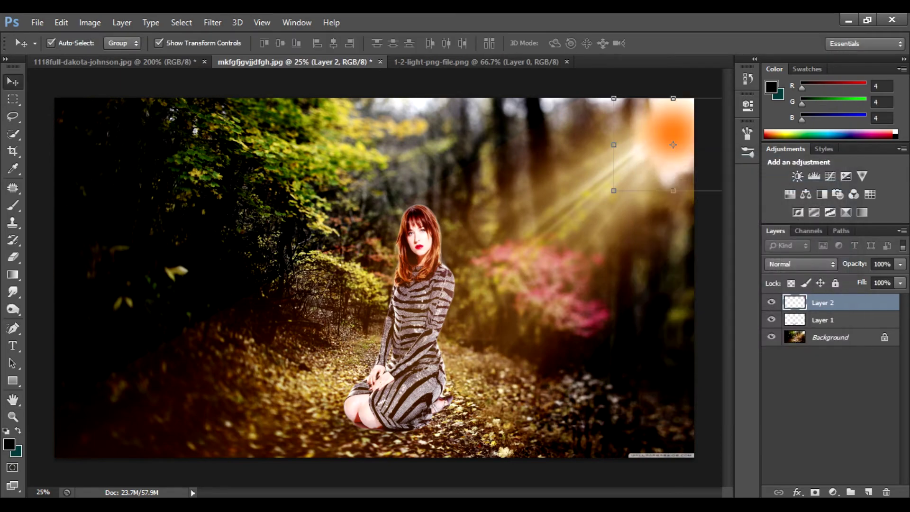
# Set Layer 2's blend mode to Soft Light and try 35% opacity
pyautogui.click(801, 264)
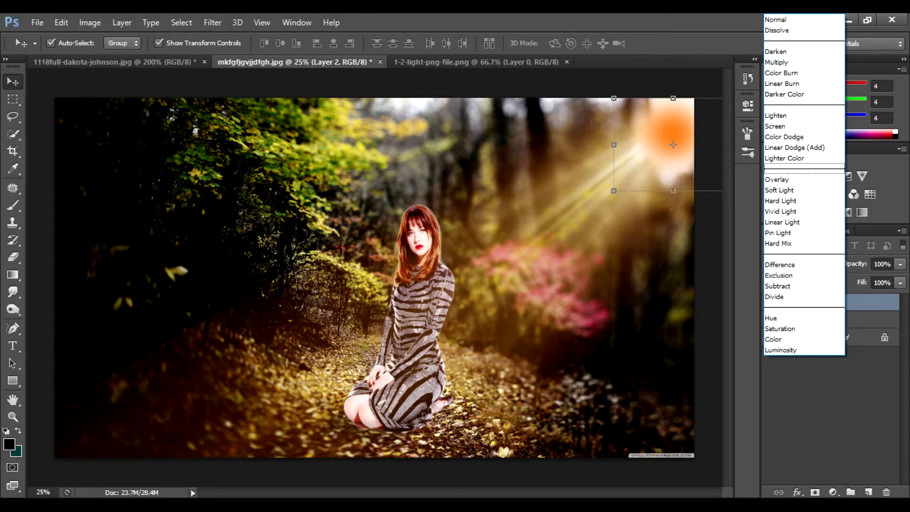
pyautogui.press('Down')
pyautogui.press('Return')
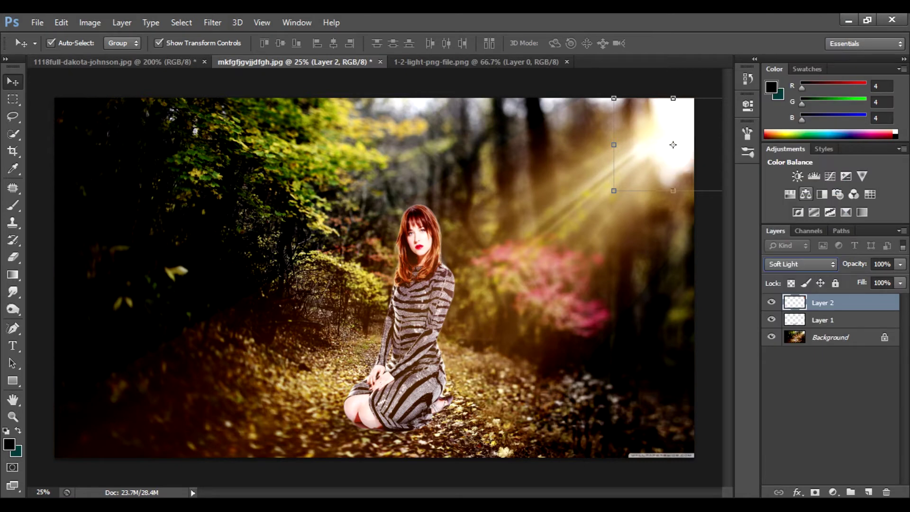
pyautogui.press('3')
pyautogui.press('5')
# Undo the opacity drop back to 100% and reselect glow Layer 2
pyautogui.click(748, 79)
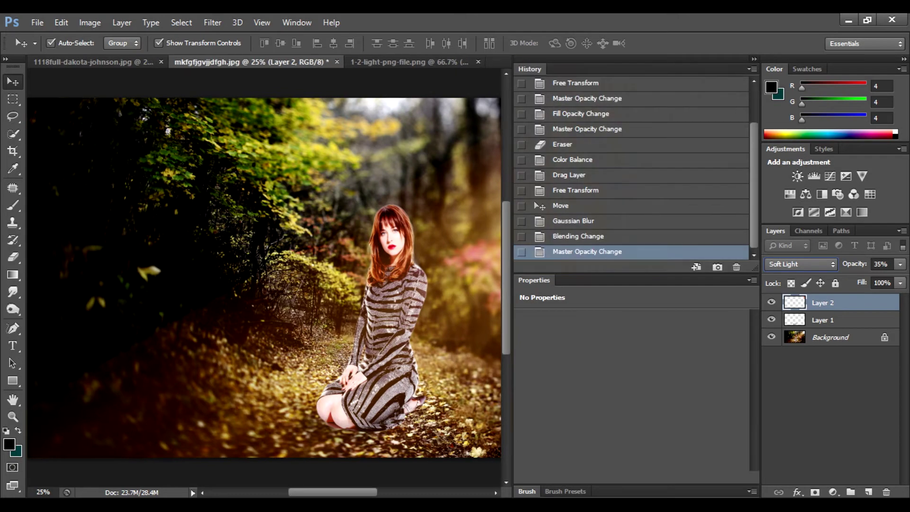
pyautogui.hotkey('ctrl', 'z')
pyautogui.click(829, 403)
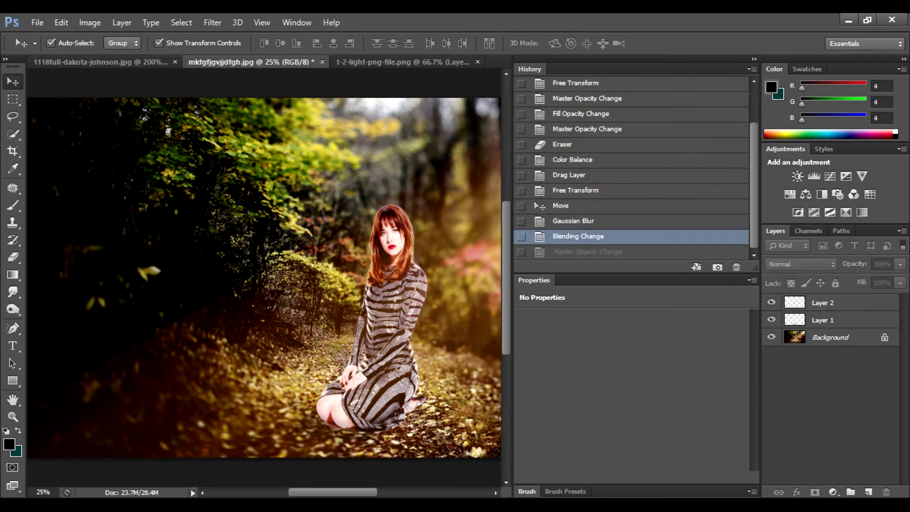
pyautogui.click(754, 59)
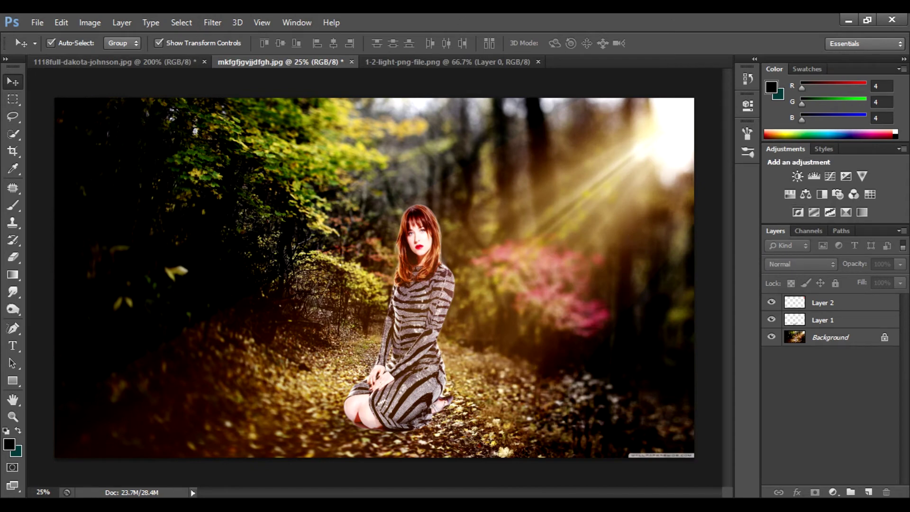
pyautogui.click(673, 145)
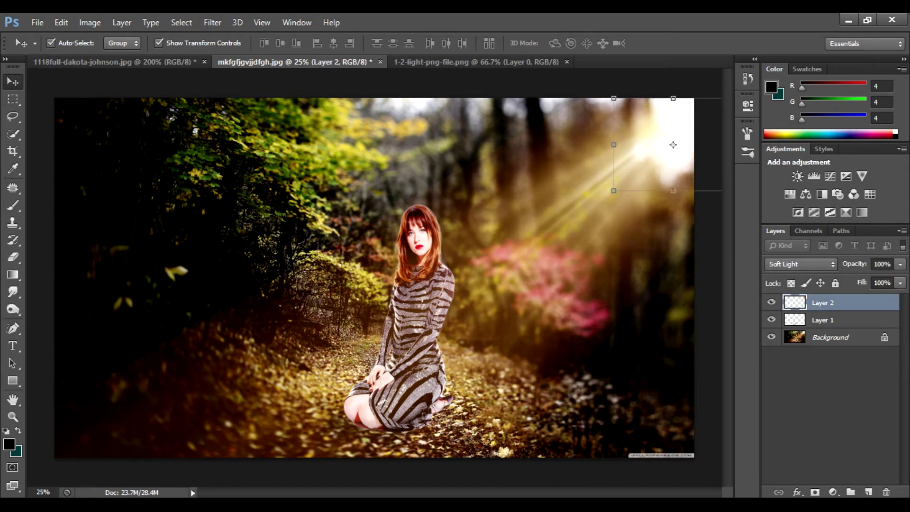
pyautogui.click(809, 231)
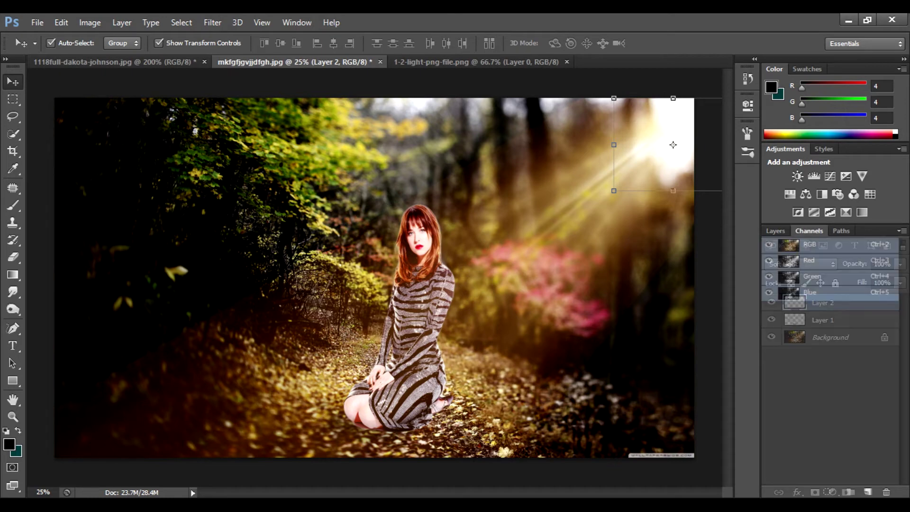
pyautogui.press('F7')
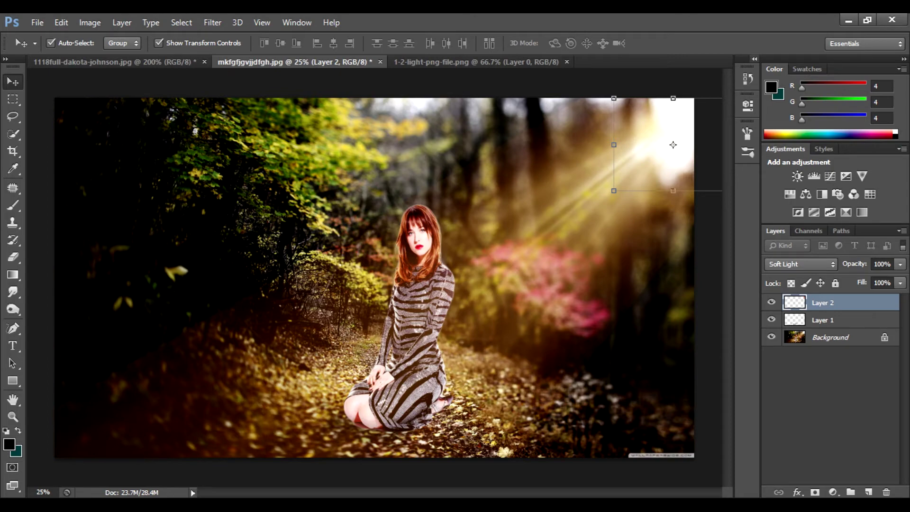
# Undo the Soft Light and blur edits and dock the History panel beneath Layers
pyautogui.click(754, 59)
pyautogui.hotkey('ctrl', 'alt', 'z')
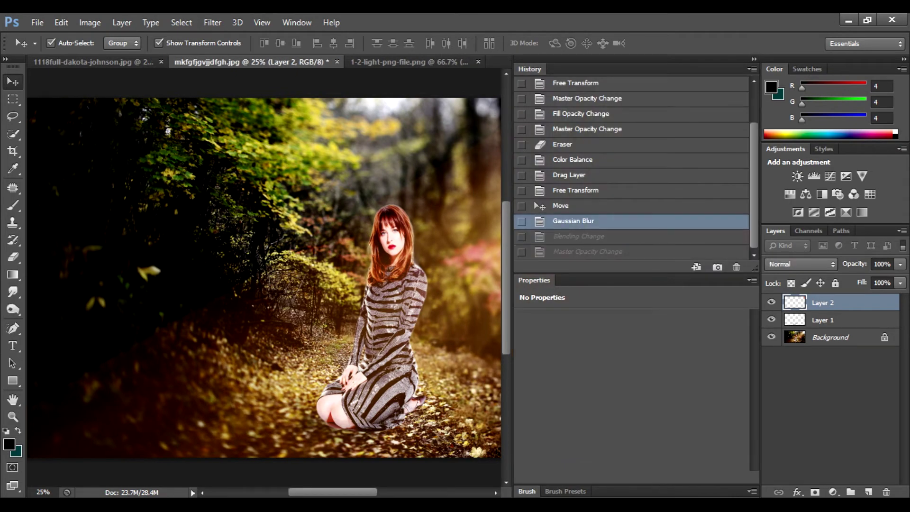
pyautogui.hotkey('ctrl', 'alt', 'z')
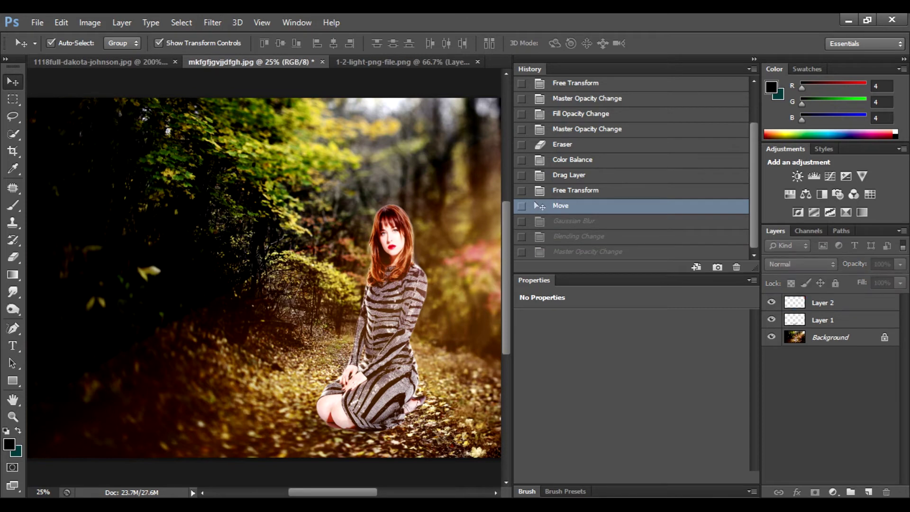
pyautogui.moveTo(529, 69); pyautogui.dragTo(531, 78)
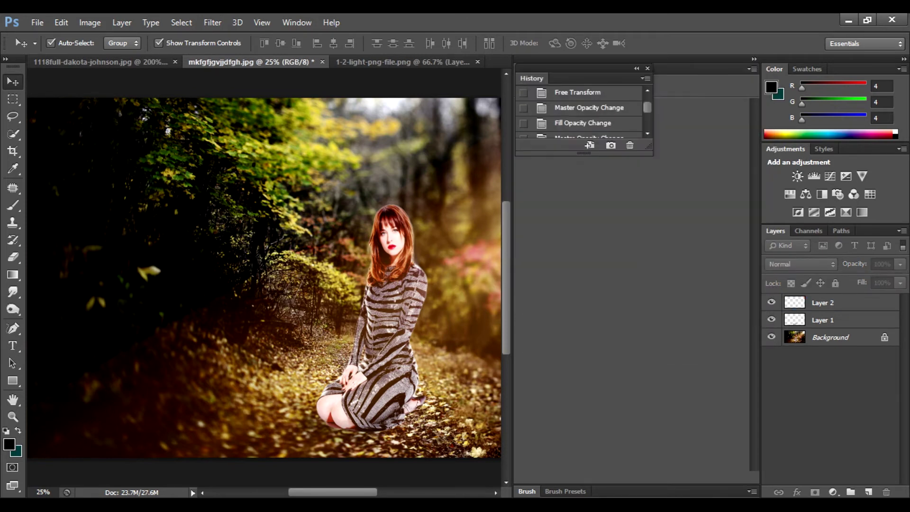
pyautogui.click(754, 59)
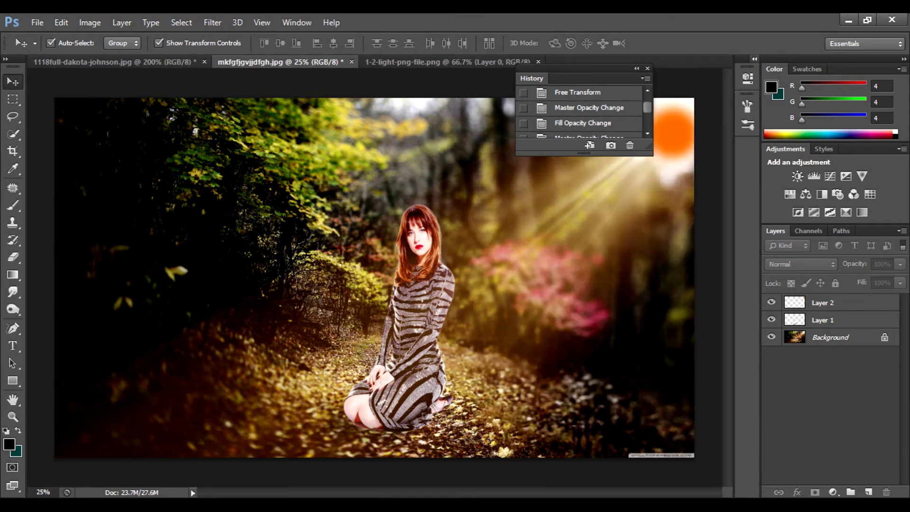
pyautogui.moveTo(583, 68)
pyautogui.mouseDown()
pyautogui.moveTo(666, 116)
pyautogui.moveTo(778, 27)
pyautogui.mouseUp()
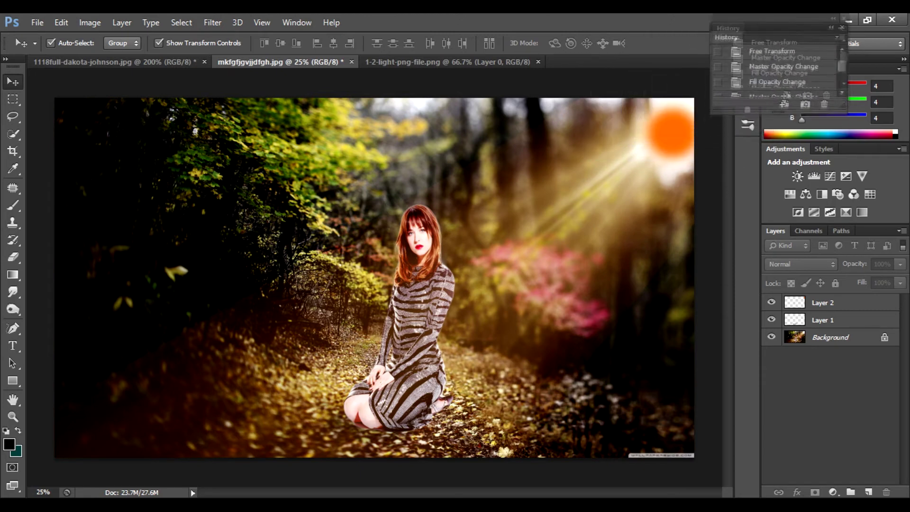
pyautogui.moveTo(730, 33); pyautogui.dragTo(778, 364)
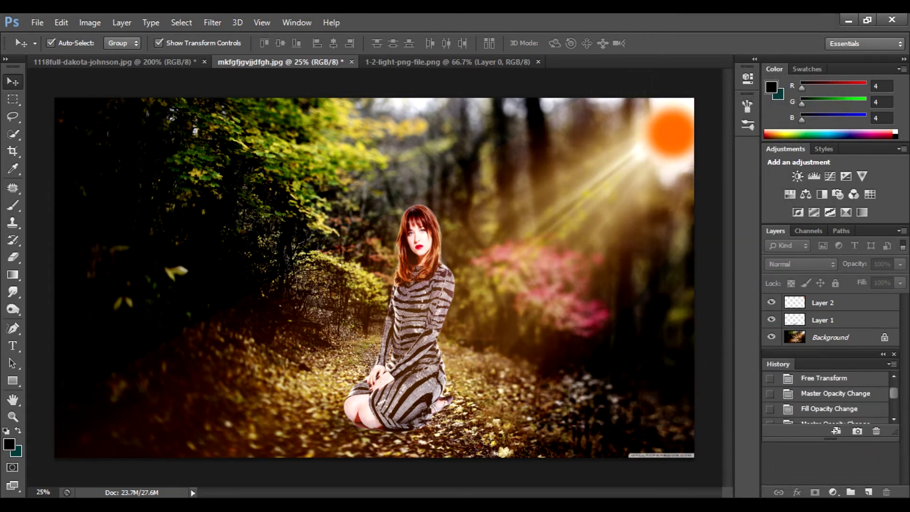
pyautogui.moveTo(829, 352); pyautogui.dragTo(830, 389)
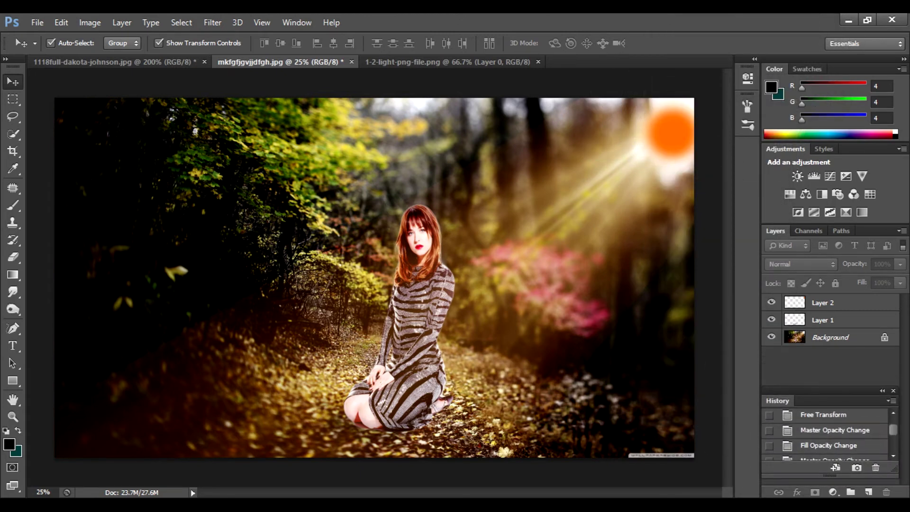
pyautogui.hotkey('ctrl', 'alt', 'z')
pyautogui.hotkey('ctrl', 'alt', 'z')
pyautogui.hotkey('ctrl', 'alt', 'z')
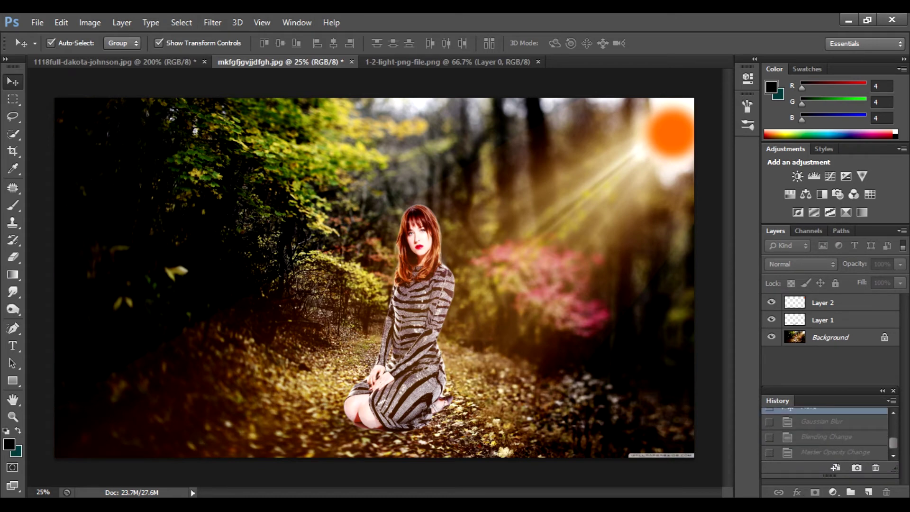
# Reapply a Gaussian Blur to glow Layer 2
pyautogui.click(822, 303)
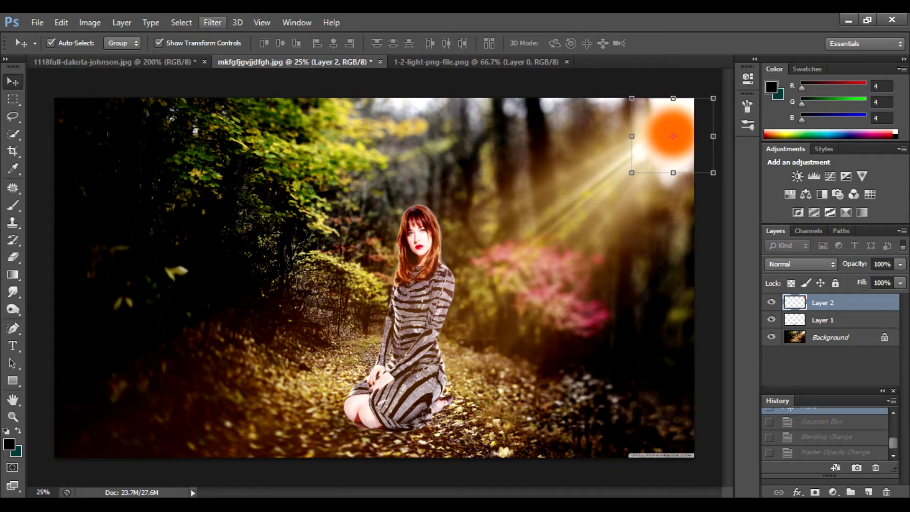
pyautogui.click(212, 23)
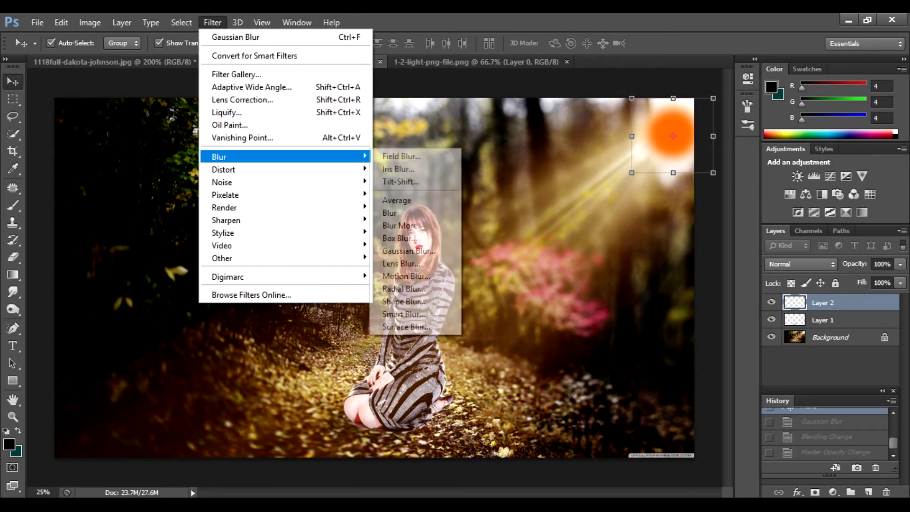
pyautogui.click(409, 250)
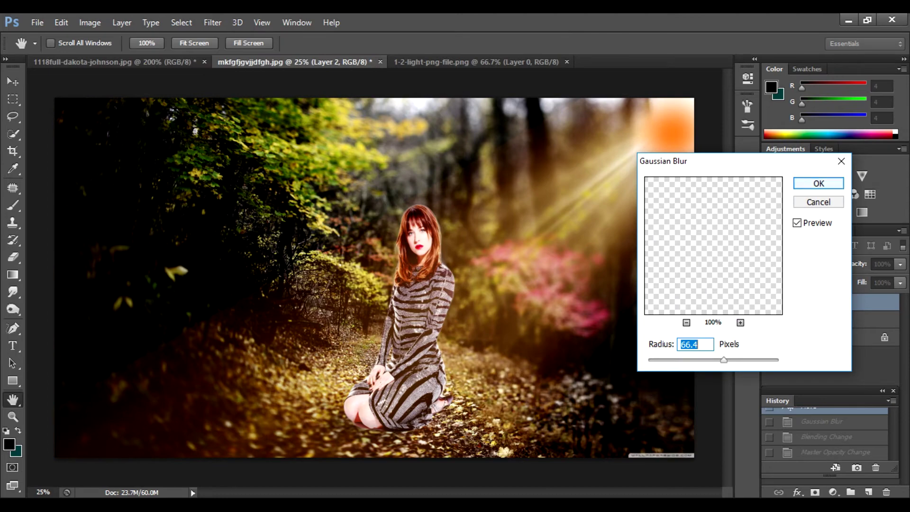
pyautogui.press('Return')
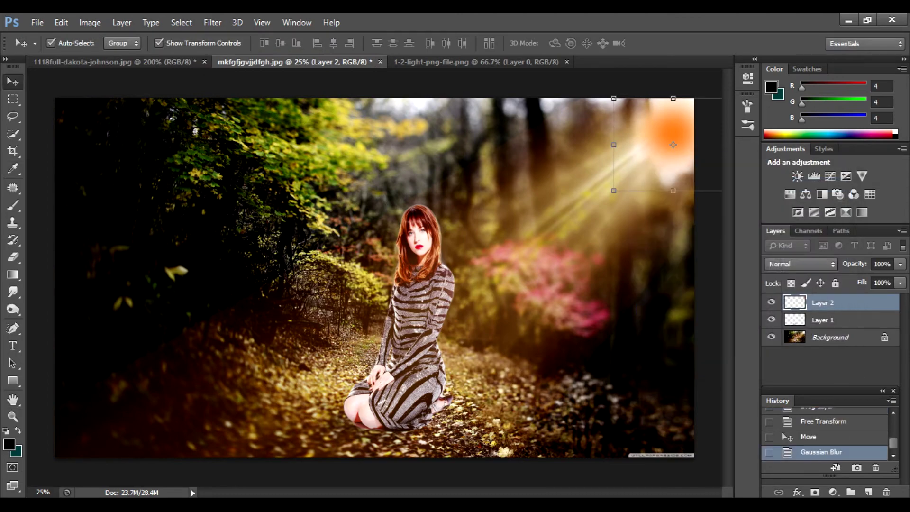
# Keep Layer 2's fill at 100% after testing 52%, and blend it in Screen mode
pyautogui.click(900, 283)
pyautogui.moveTo(900, 298); pyautogui.dragTo(868, 297)
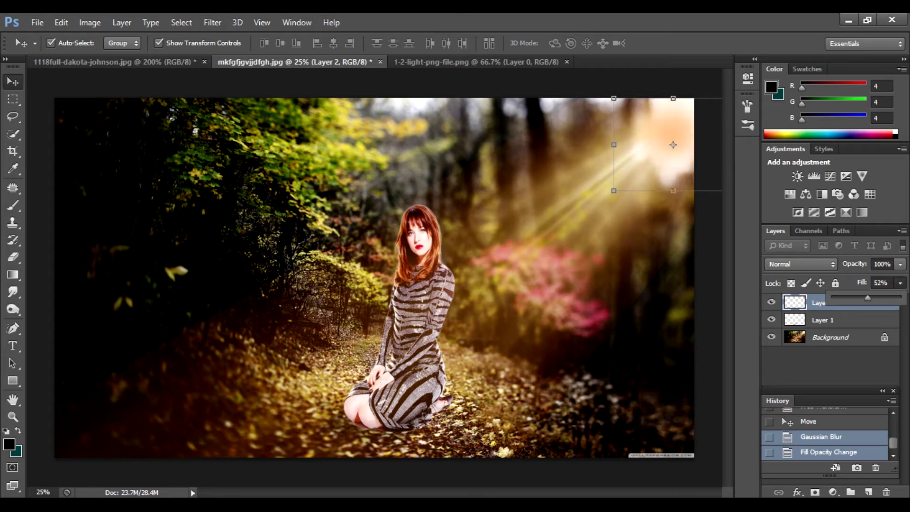
pyautogui.moveTo(867, 297); pyautogui.dragTo(900, 298)
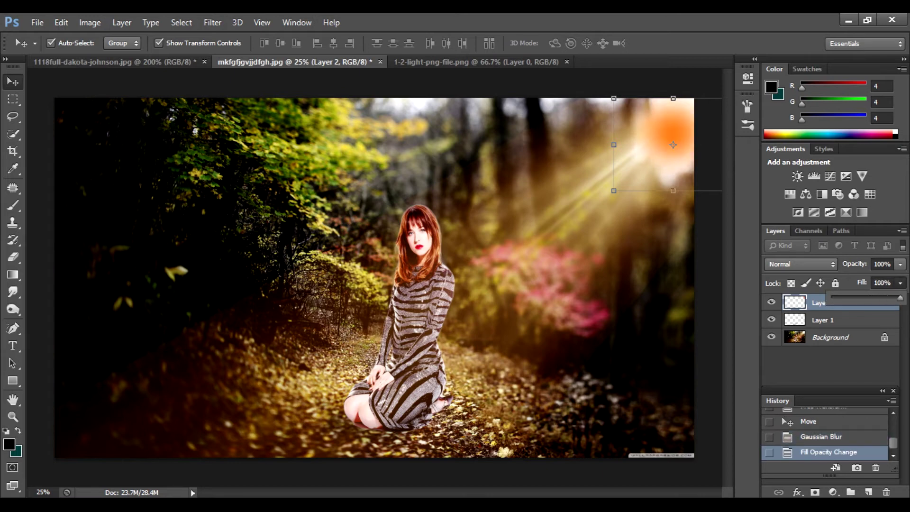
pyautogui.click(801, 264)
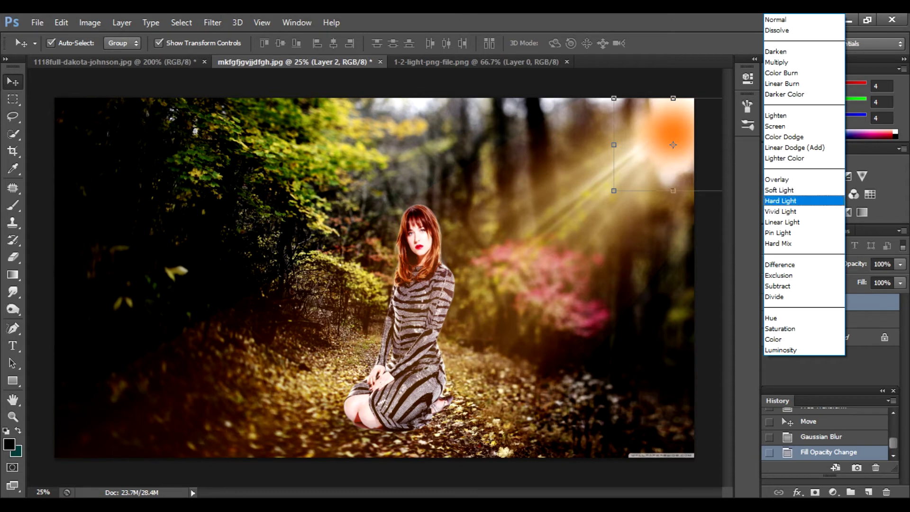
pyautogui.click(775, 126)
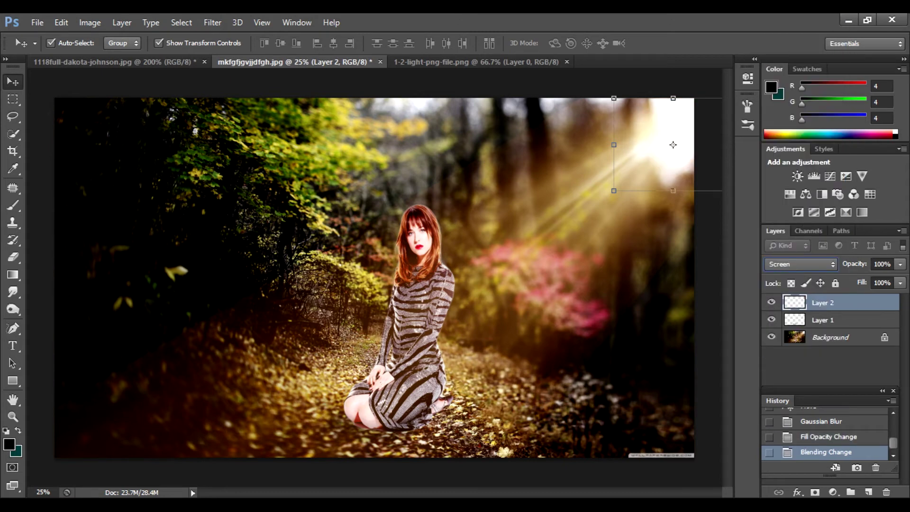
pyautogui.click(829, 365)
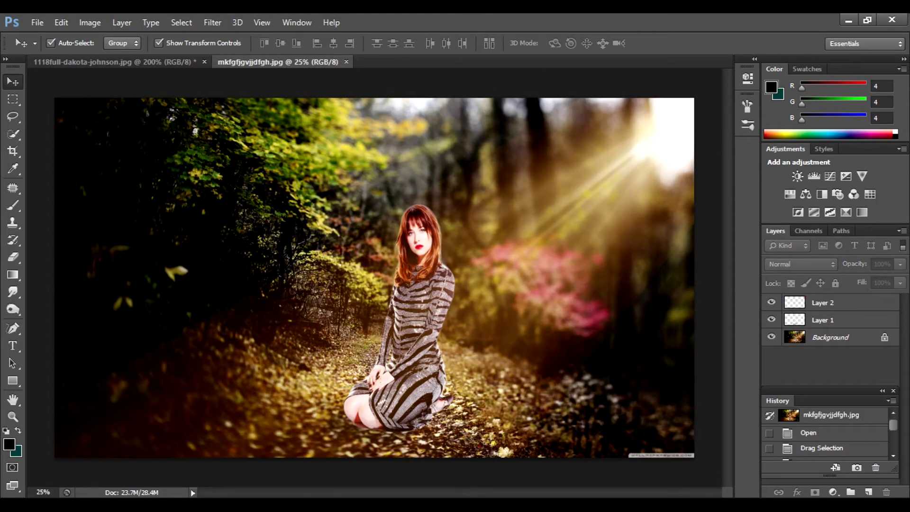
# Open the signature text graphic 1422362686532.png from the picture folder as its own document
pyautogui.hotkey('ctrl', 'o')
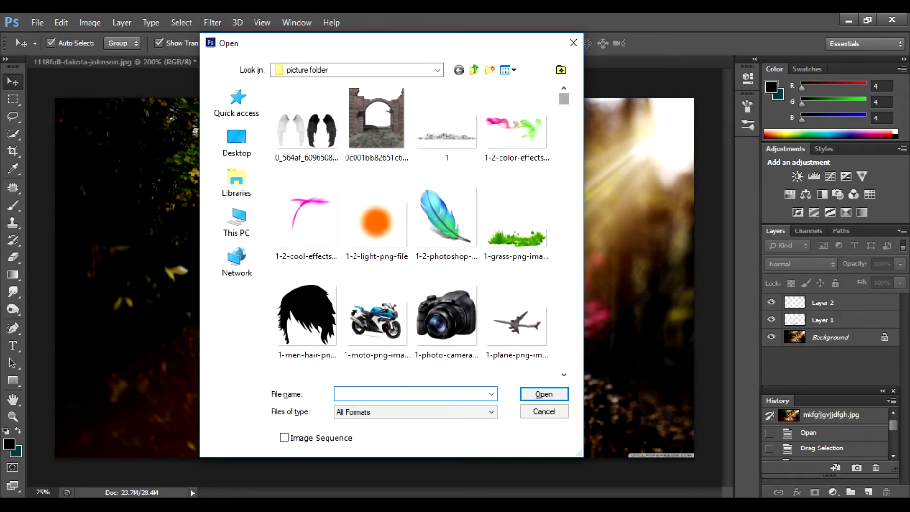
pyautogui.scroll(-3, 422, 231)
pyautogui.scroll(-2, 411, 231)
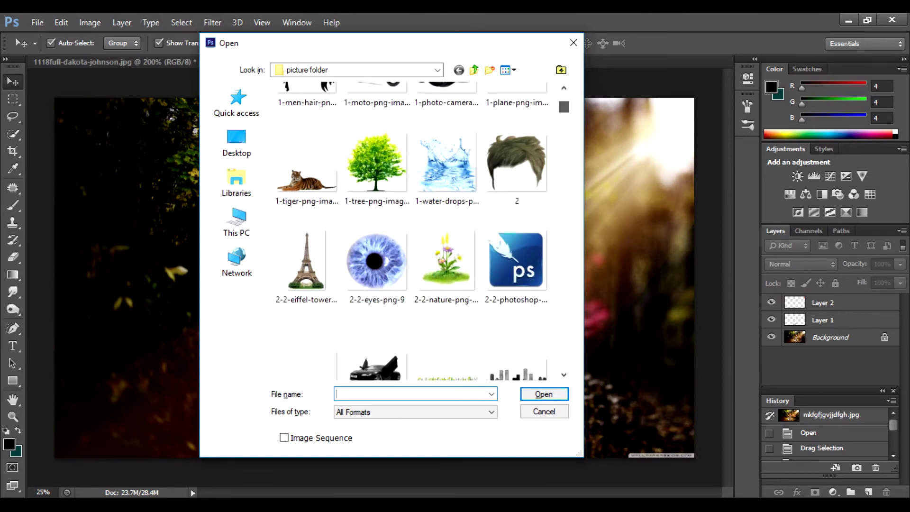
pyautogui.scroll(-4, 412, 231)
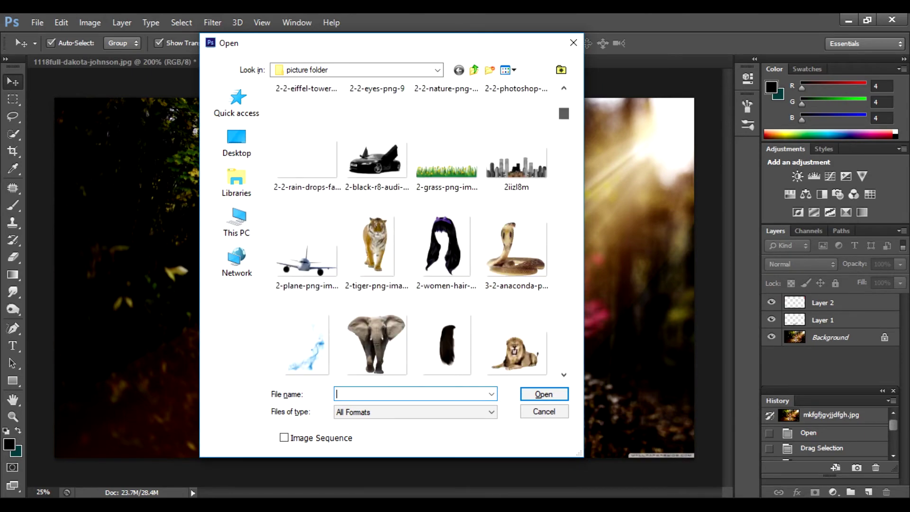
pyautogui.scroll(-2, 411, 231)
pyautogui.scroll(-2, 411, 231)
pyautogui.scroll(-2, 412, 231)
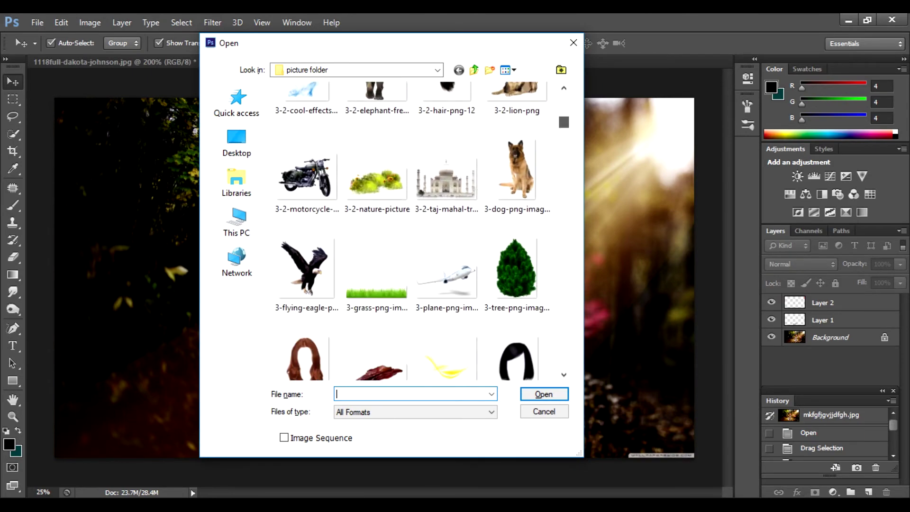
pyautogui.scroll(-2, 412, 231)
pyautogui.scroll(-2, 411, 231)
pyautogui.scroll(-4, 411, 231)
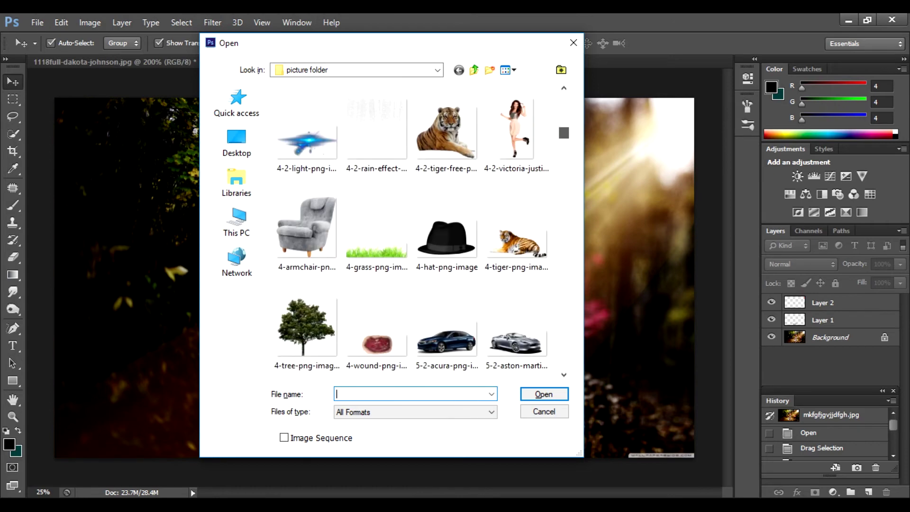
pyautogui.scroll(-1, 411, 230)
pyautogui.scroll(-4, 411, 230)
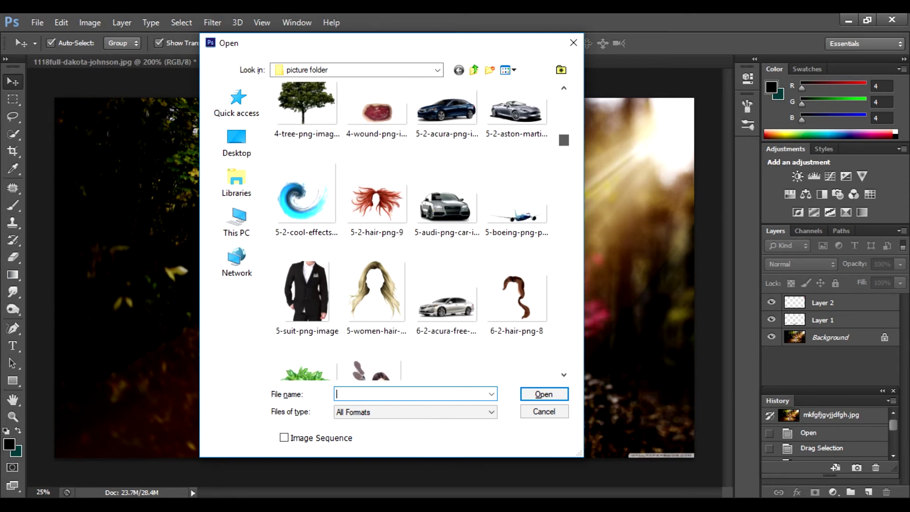
pyautogui.scroll(-4, 411, 231)
pyautogui.scroll(-3, 411, 231)
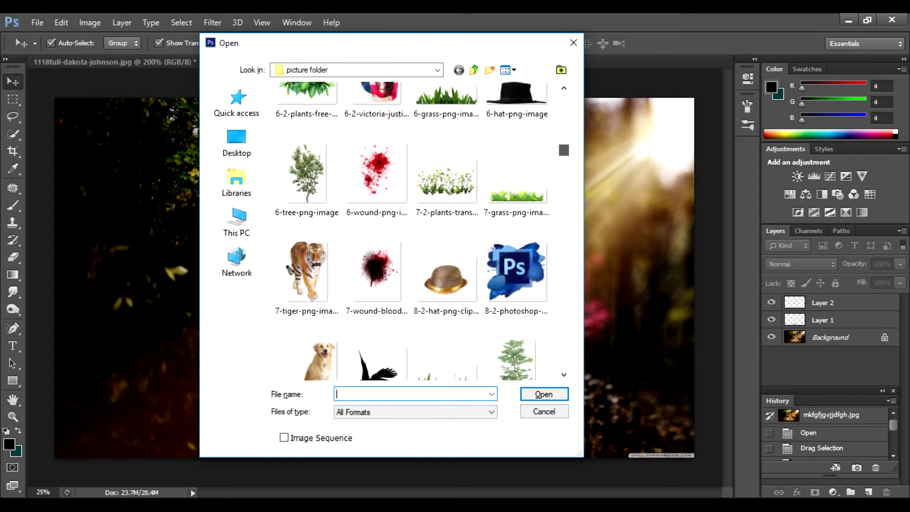
pyautogui.scroll(-3, 412, 231)
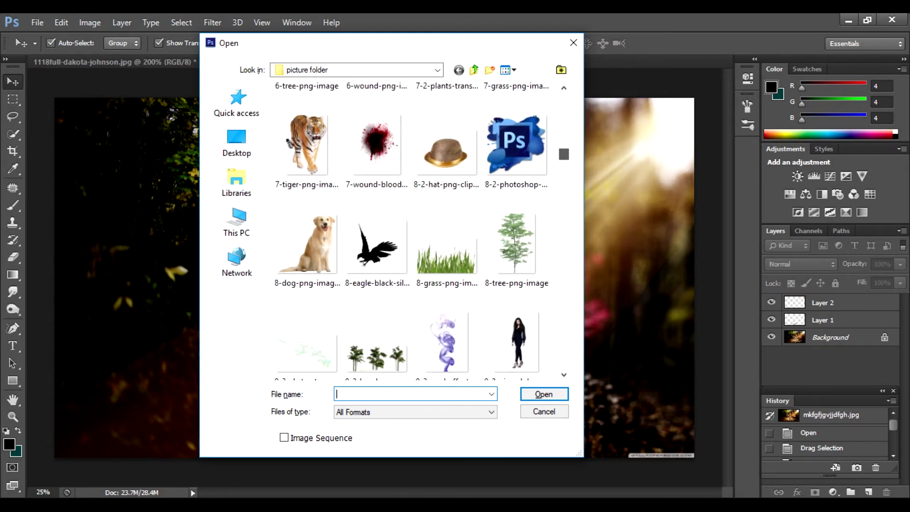
pyautogui.scroll(-3, 411, 231)
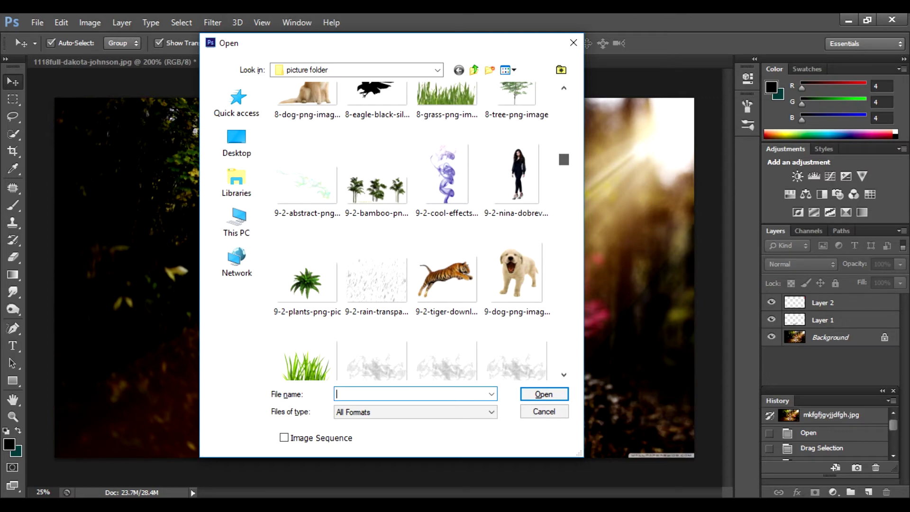
pyautogui.scroll(-2, 411, 231)
pyautogui.scroll(-2, 411, 231)
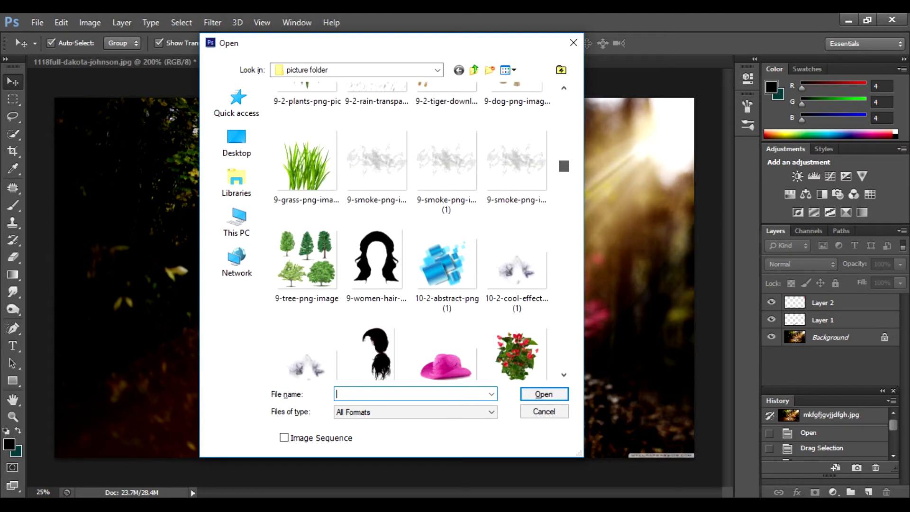
pyautogui.scroll(-2, 412, 231)
pyautogui.scroll(-3, 422, 231)
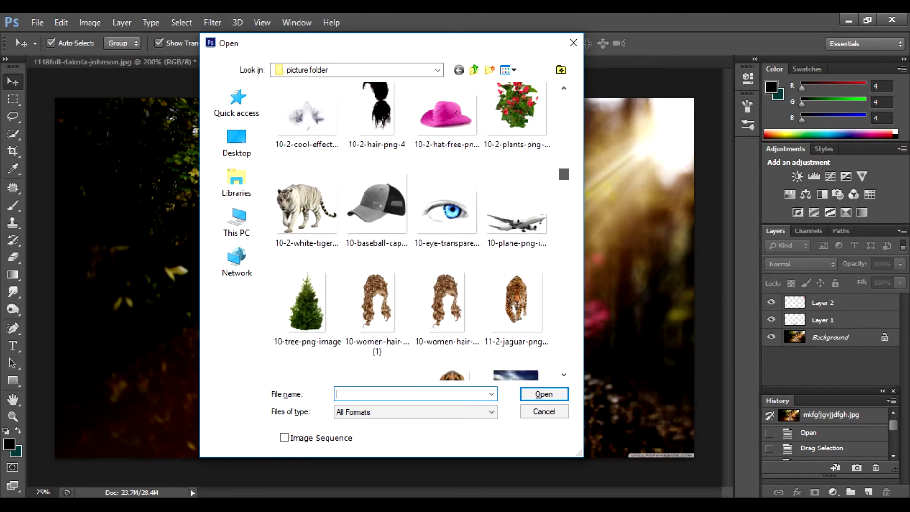
pyautogui.scroll(-2, 422, 231)
pyautogui.scroll(-4, 422, 231)
pyautogui.scroll(-1, 423, 231)
pyautogui.scroll(-5, 422, 231)
pyautogui.scroll(-5, 422, 231)
pyautogui.scroll(-3, 421, 222)
pyautogui.scroll(-3, 421, 222)
pyautogui.scroll(-1, 421, 222)
pyautogui.scroll(-2, 421, 222)
pyautogui.scroll(-3, 422, 222)
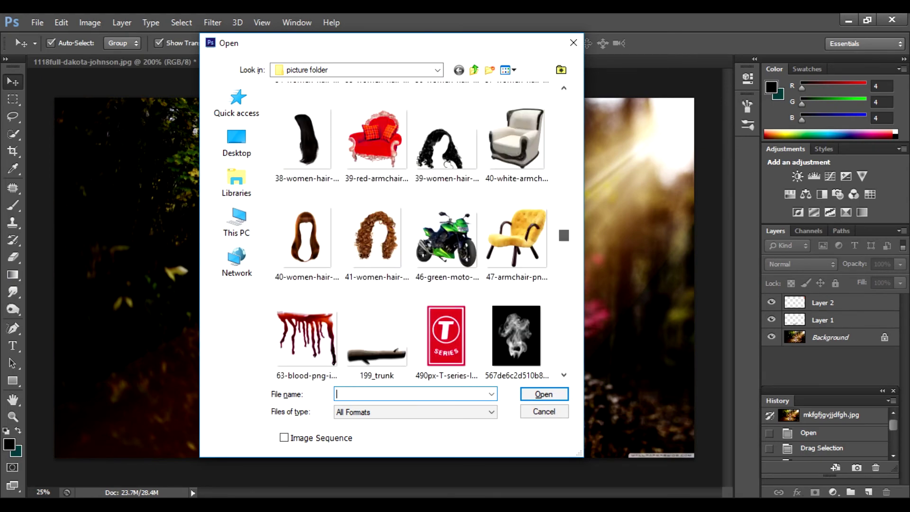
pyautogui.scroll(-5, 421, 222)
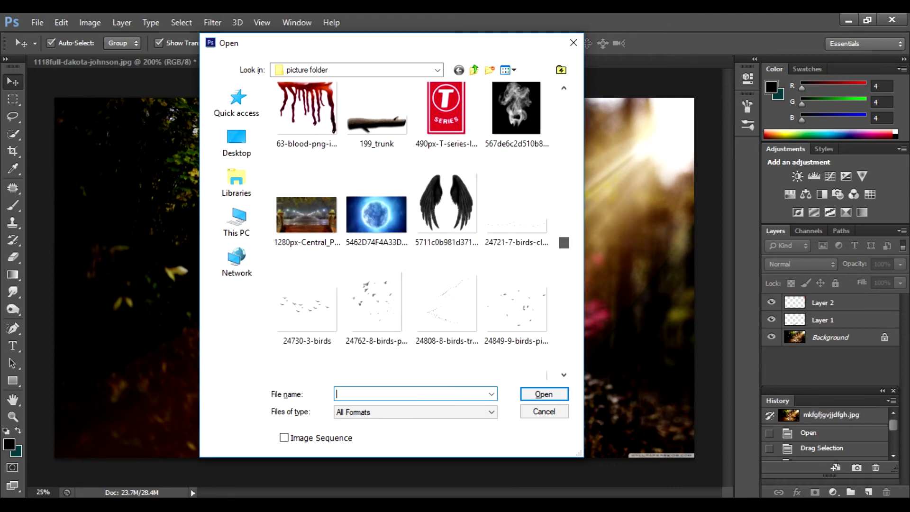
pyautogui.scroll(-3, 422, 222)
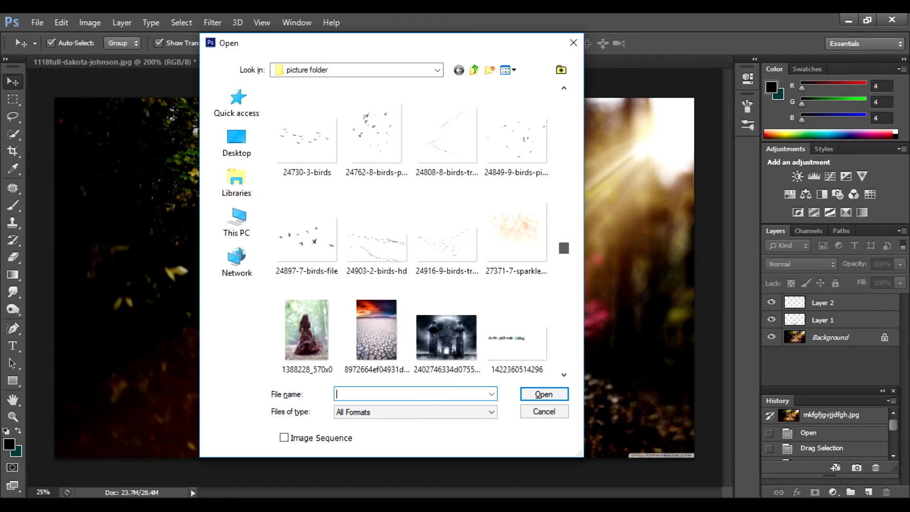
pyautogui.scroll(-3, 421, 221)
pyautogui.scroll(-3, 422, 222)
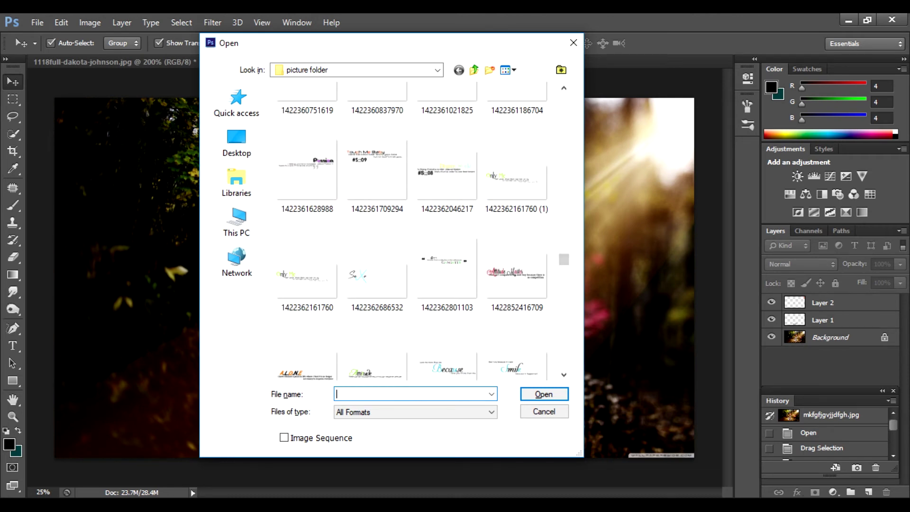
pyautogui.moveTo(564, 259)
pyautogui.mouseDown()
pyautogui.moveTo(564, 153)
pyautogui.moveTo(564, 260)
pyautogui.mouseUp()
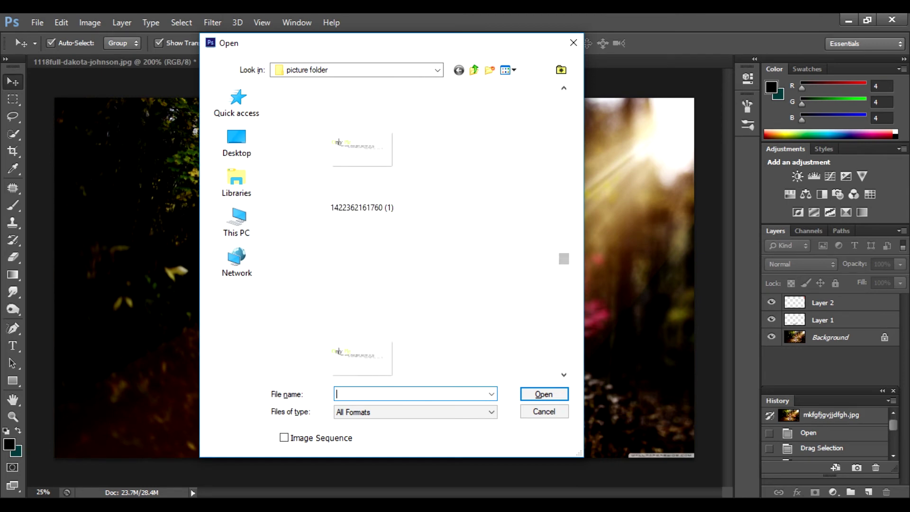
pyautogui.scroll(-1, 379, 228)
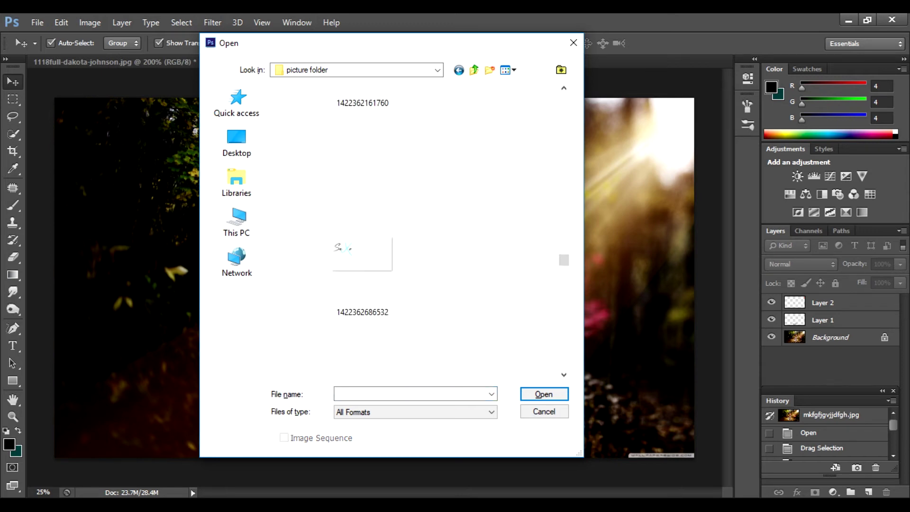
pyautogui.doubleClick(367, 259)
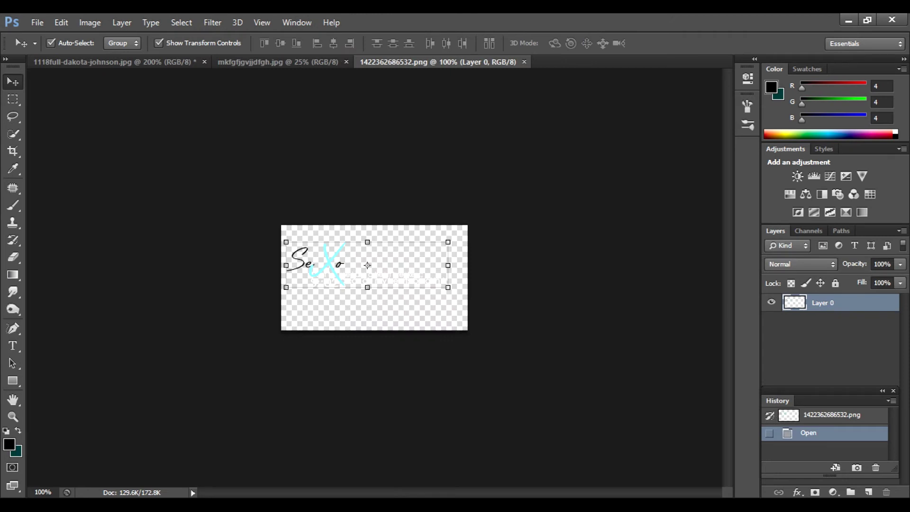
# Drag the signature text artwork from 1422362686532.png onto the forest composite
pyautogui.moveTo(395, 277); pyautogui.dragTo(302, 33)
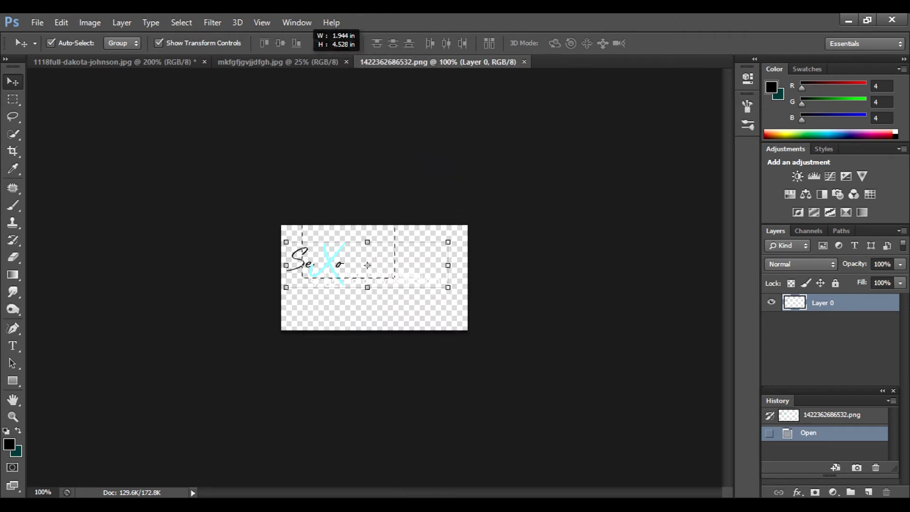
pyautogui.moveTo(304, 31); pyautogui.dragTo(305, 33)
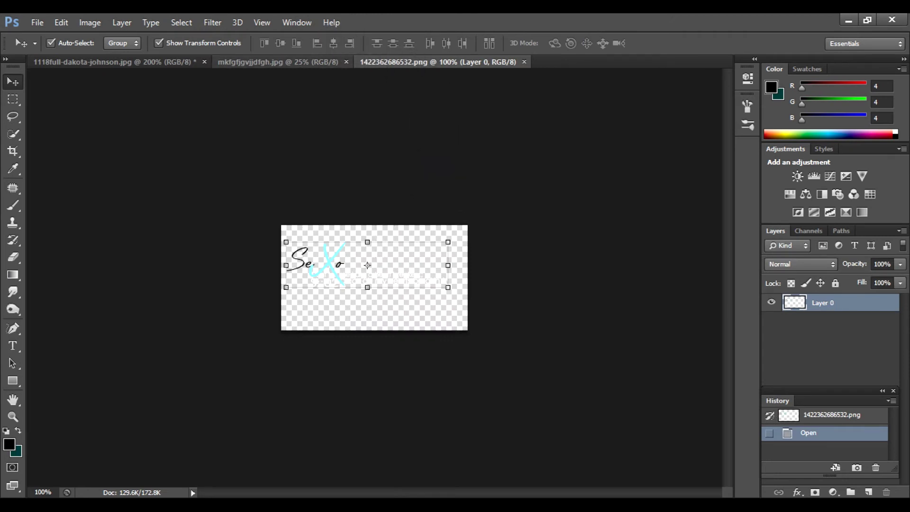
pyautogui.moveTo(367, 265); pyautogui.dragTo(428, 259)
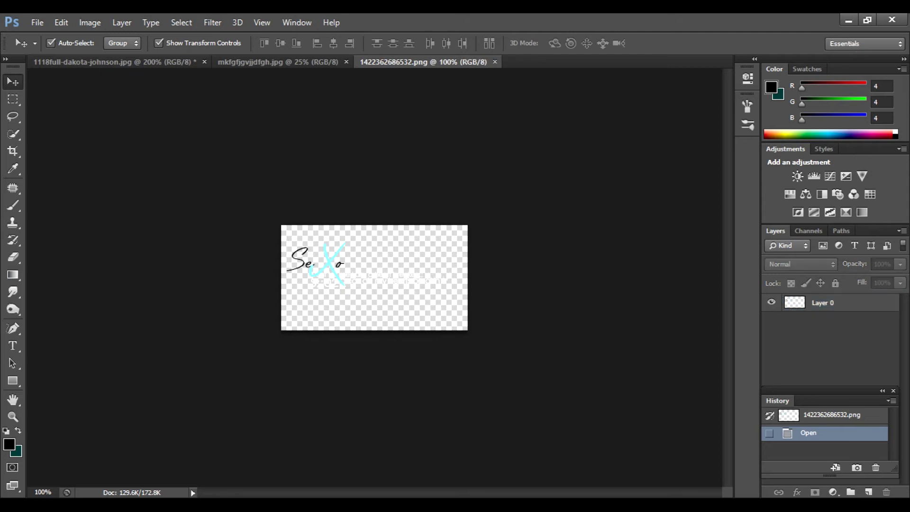
pyautogui.moveTo(334, 246); pyautogui.dragTo(368, 265)
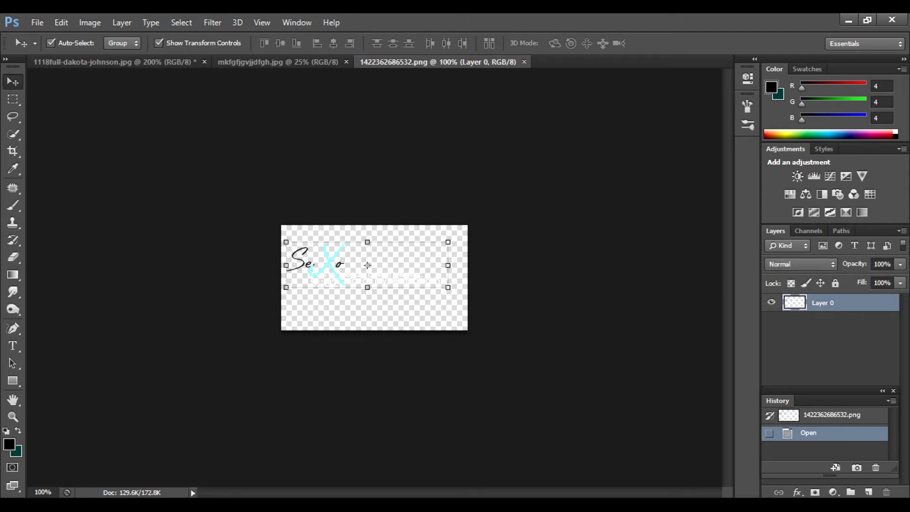
pyautogui.moveTo(367, 264); pyautogui.dragTo(372, 87)
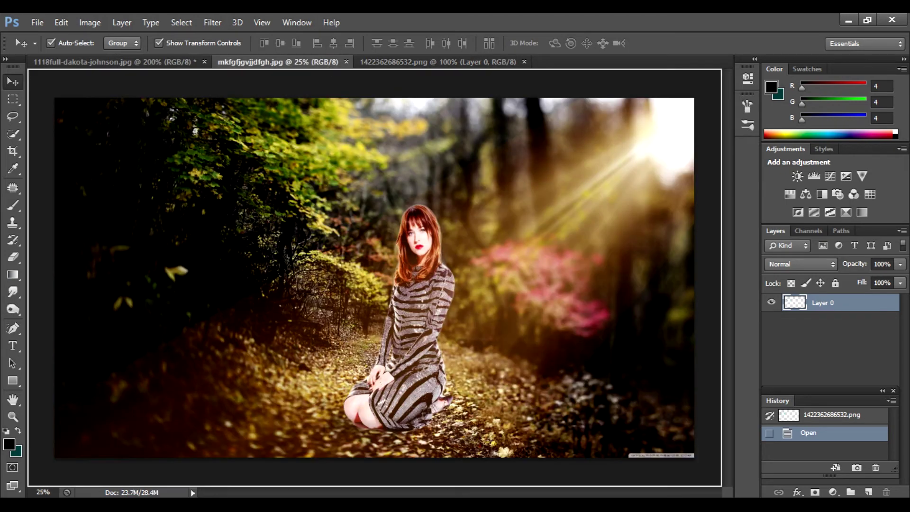
pyautogui.moveTo(279, 61); pyautogui.dragTo(569, 395)
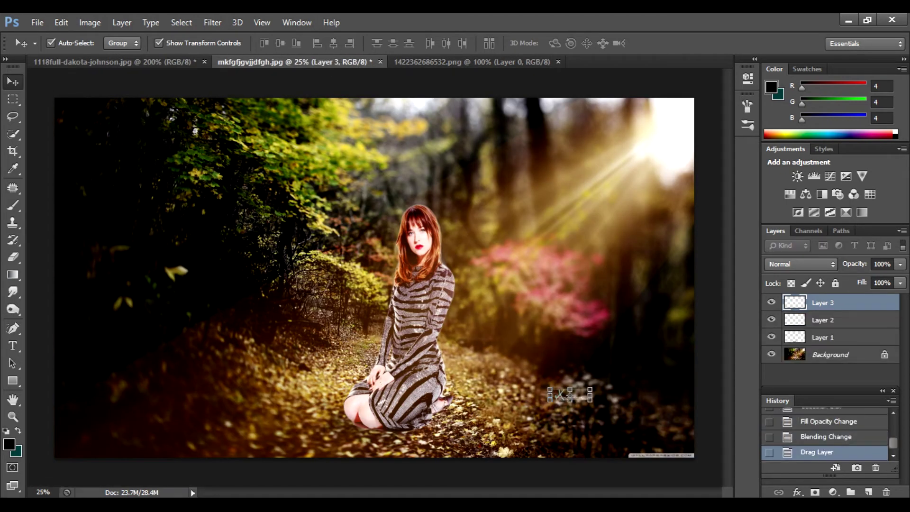
# Enlarge the text logo about four times and position it in the lower-right corner
pyautogui.hotkey('ctrl', 't')
pyautogui.moveTo(550, 401); pyautogui.dragTo(427, 434)
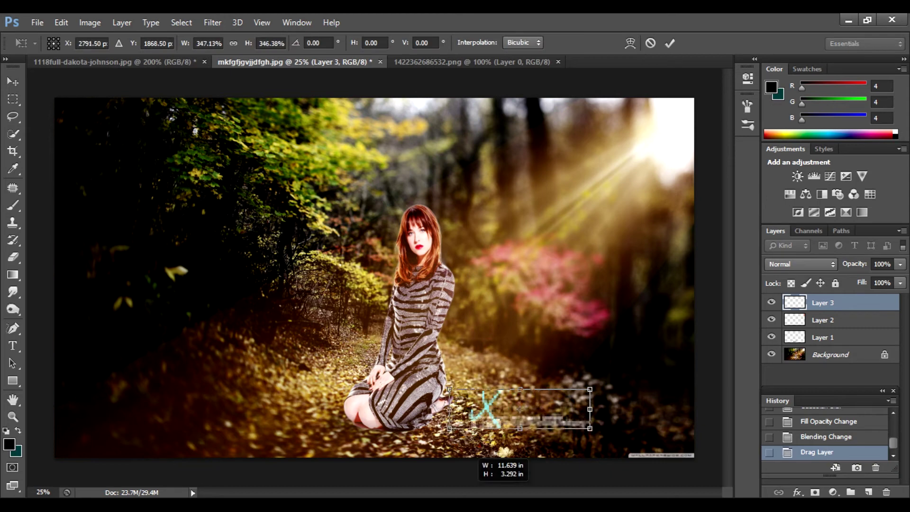
pyautogui.press('Return')
pyautogui.moveTo(474, 394); pyautogui.dragTo(569, 405)
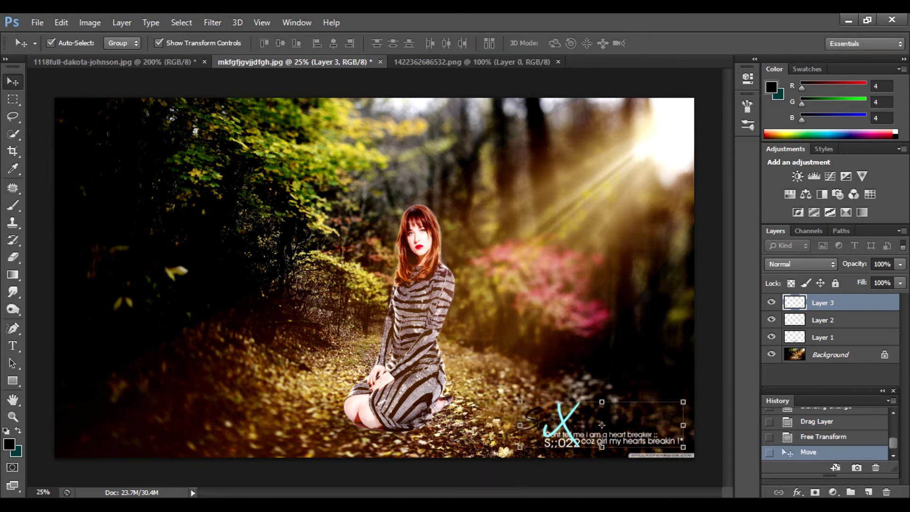
pyautogui.click(830, 375)
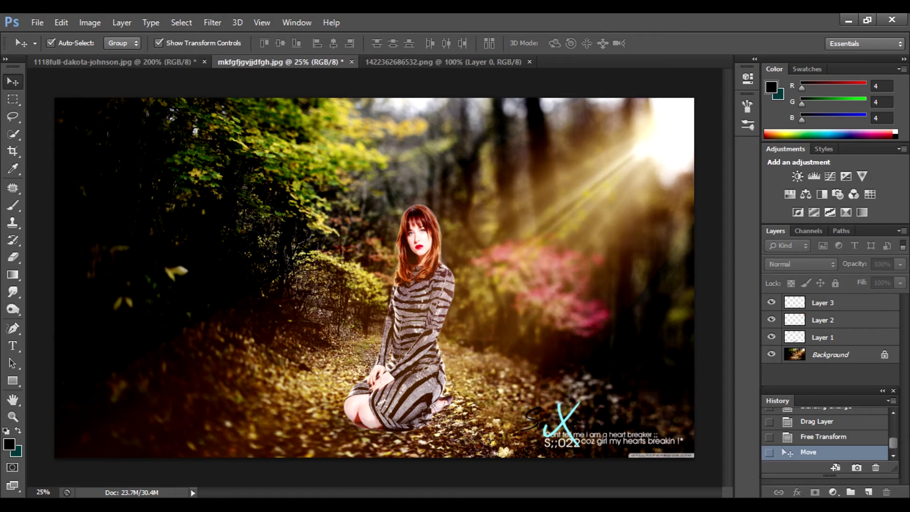
# Try Screen blending on Layer 3, undo it, and close 1422362686532.png
pyautogui.click(844, 302)
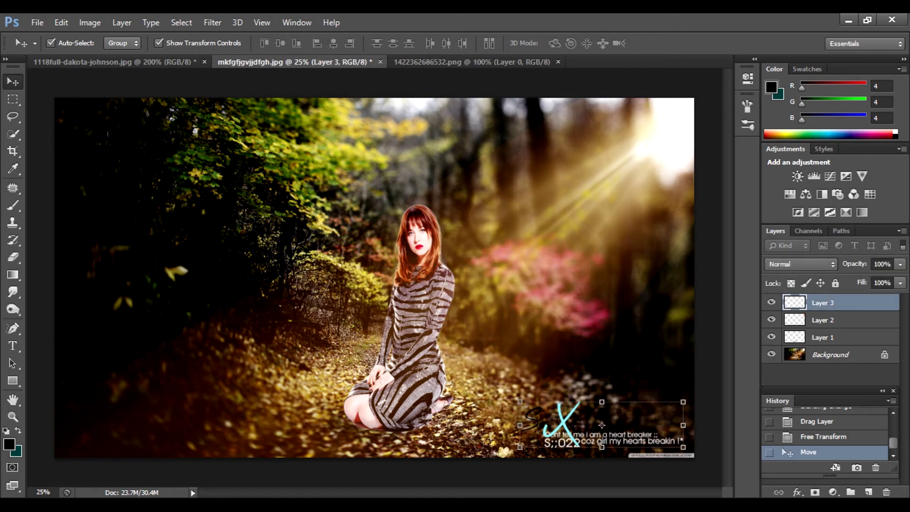
pyautogui.click(801, 264)
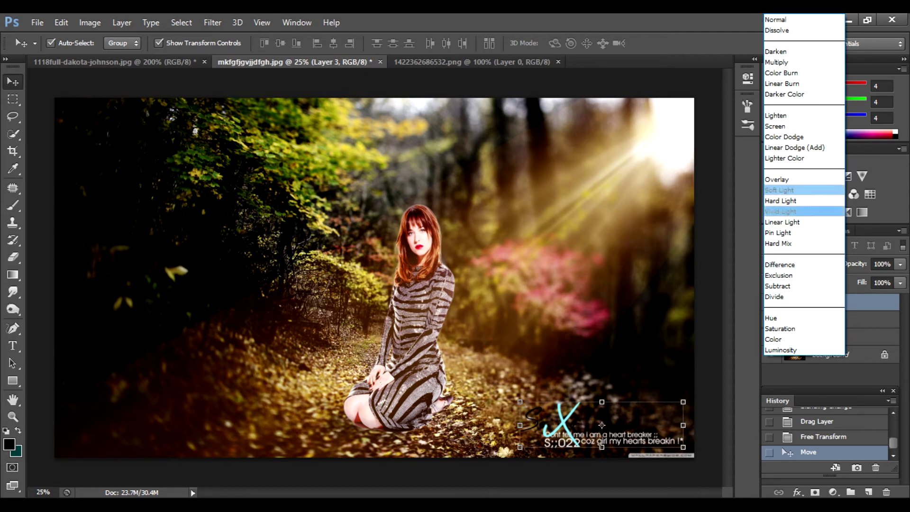
pyautogui.click(782, 126)
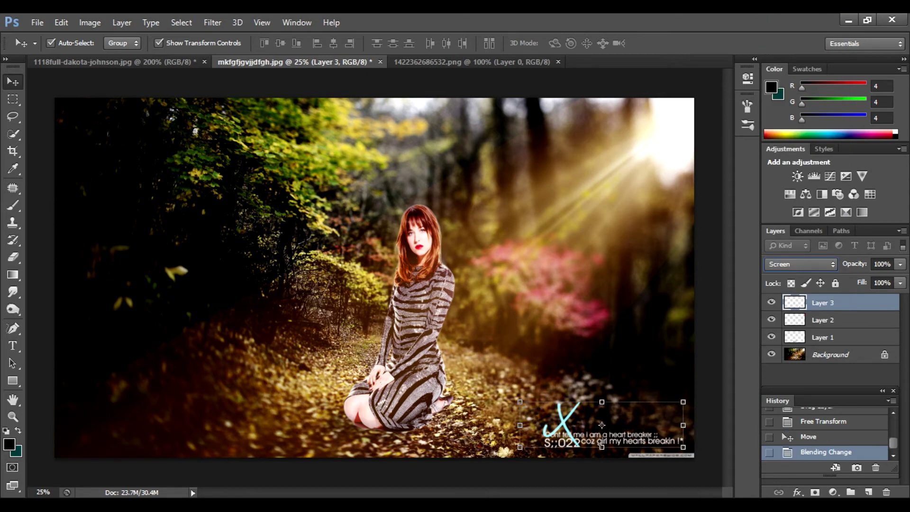
pyautogui.hotkey('ctrl', 'z')
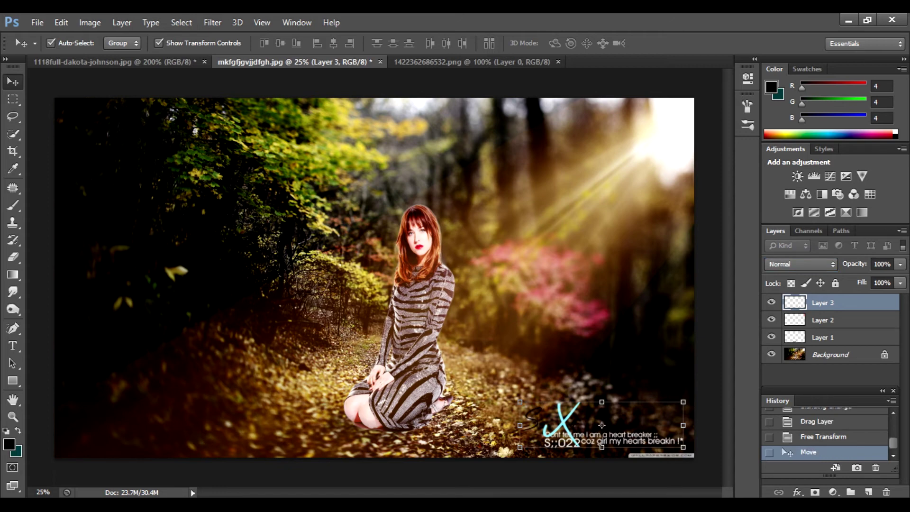
pyautogui.click(830, 375)
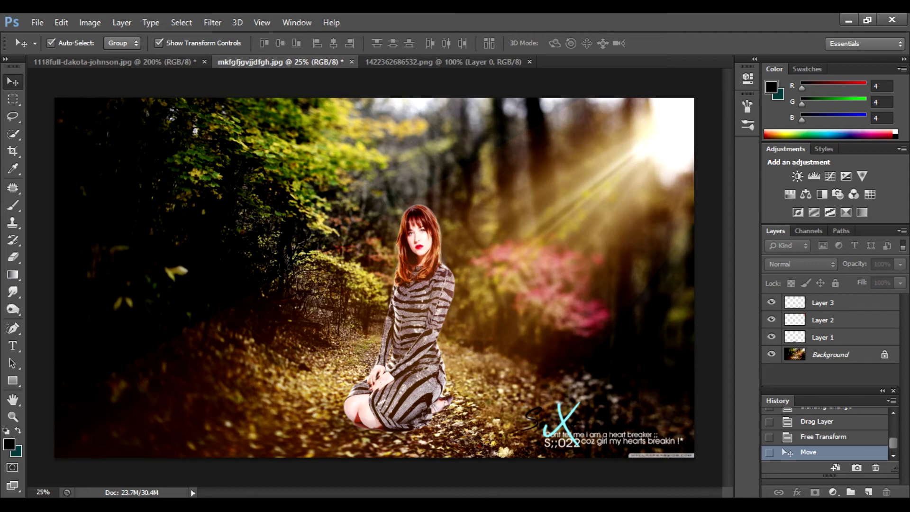
pyautogui.click(443, 62)
pyautogui.click(529, 62)
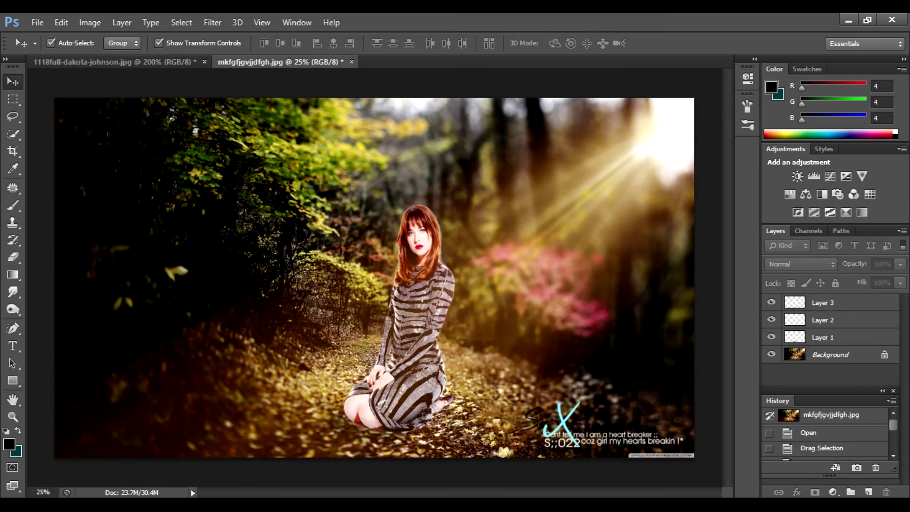
# Find Simple Text Png(missiontechal.in)25 among the picture folder thumbnails and open it
pyautogui.hotkey('ctrl', 'o')
pyautogui.scroll(-2, 363, 223)
pyautogui.scroll(-5, 362, 228)
pyautogui.scroll(-2, 362, 227)
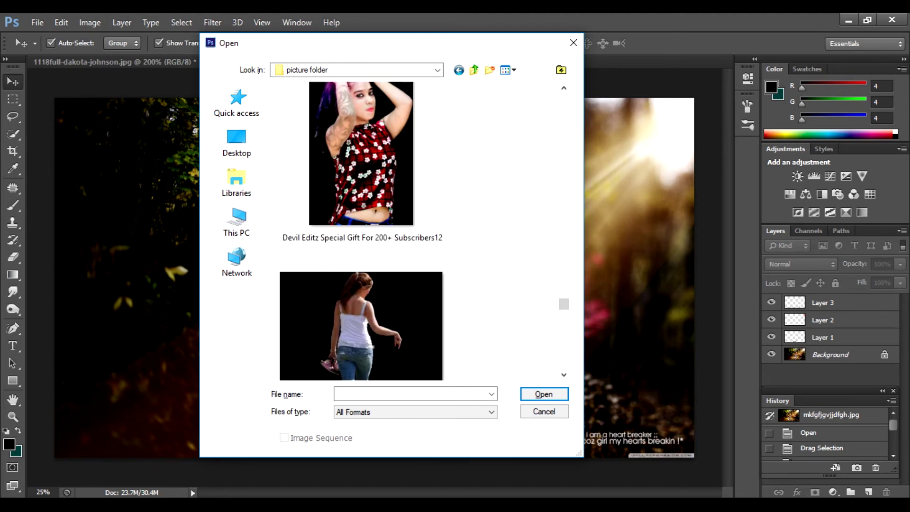
pyautogui.scroll(3, 363, 227)
pyautogui.scroll(1, 362, 228)
pyautogui.scroll(3, 363, 227)
pyautogui.scroll(5, 362, 228)
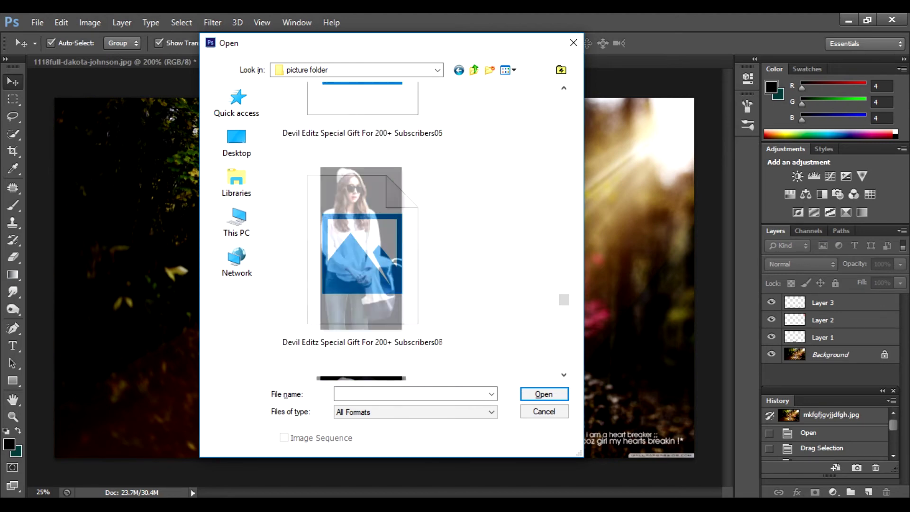
pyautogui.scroll(5, 363, 227)
pyautogui.scroll(5, 362, 228)
pyautogui.scroll(-5, 363, 228)
pyautogui.scroll(-5, 363, 228)
pyautogui.scroll(-2, 363, 228)
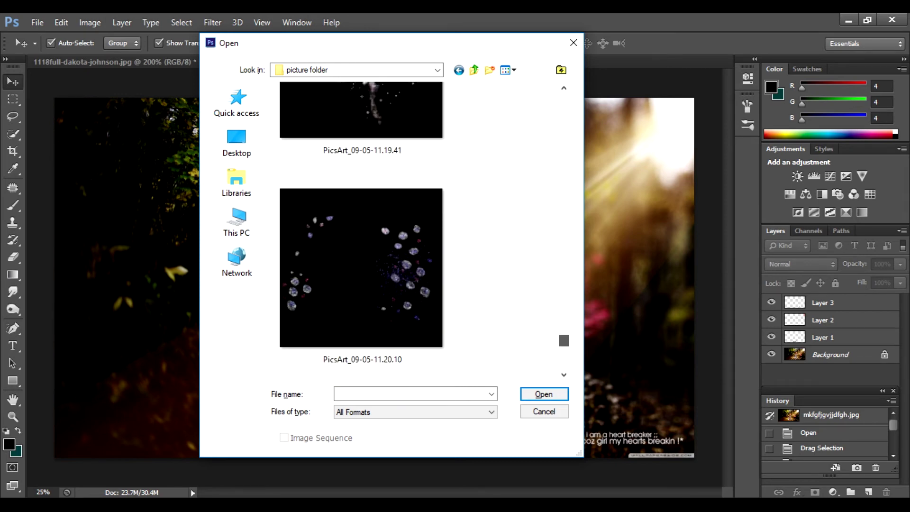
pyautogui.scroll(-5, 362, 227)
pyautogui.scroll(-5, 363, 227)
pyautogui.scroll(-2, 360, 227)
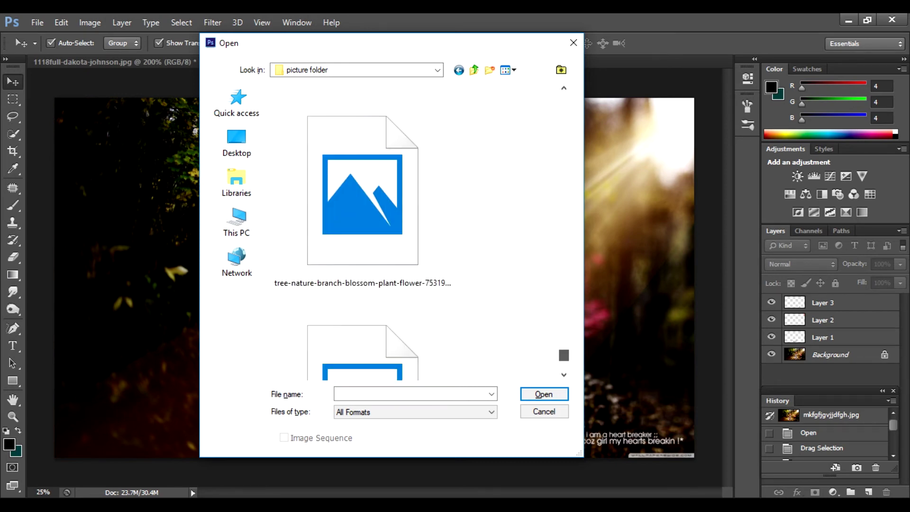
pyautogui.scroll(-2, 360, 228)
pyautogui.scroll(-2, 361, 228)
pyautogui.scroll(2, 360, 228)
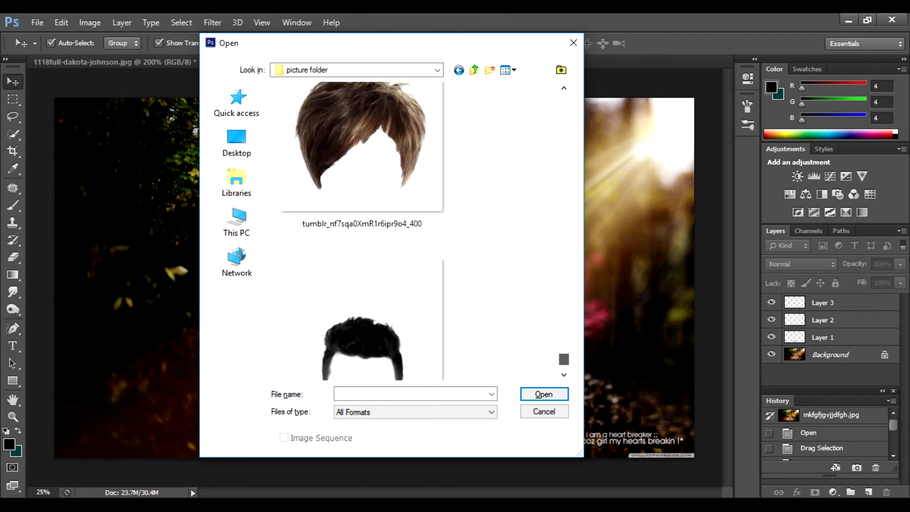
pyautogui.scroll(2, 360, 227)
pyautogui.scroll(2, 360, 228)
pyautogui.scroll(2, 361, 227)
pyautogui.scroll(2, 360, 228)
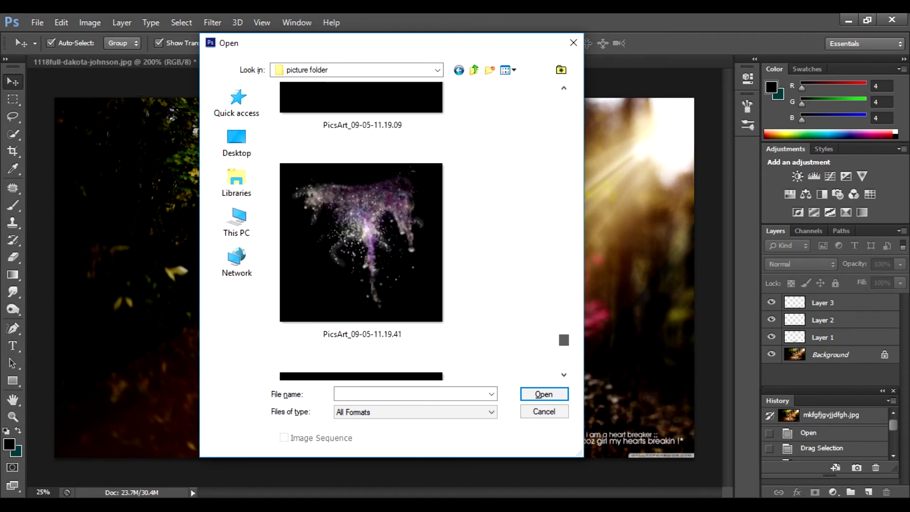
pyautogui.scroll(2, 360, 228)
pyautogui.scroll(2, 360, 228)
pyautogui.scroll(2, 360, 227)
pyautogui.scroll(2, 360, 227)
pyautogui.scroll(2, 360, 228)
pyautogui.scroll(2, 360, 228)
pyautogui.scroll(2, 360, 227)
pyautogui.scroll(2, 361, 227)
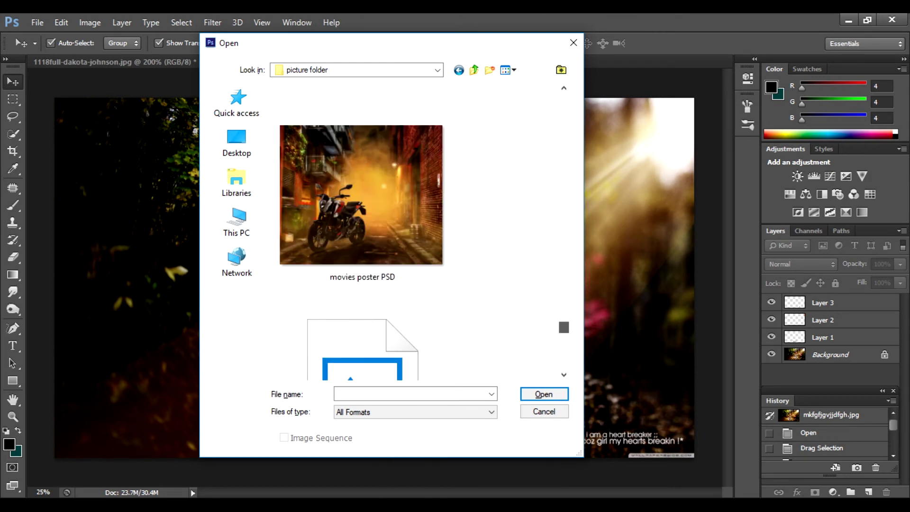
pyautogui.scroll(2, 360, 227)
pyautogui.scroll(2, 360, 228)
pyautogui.scroll(2, 360, 228)
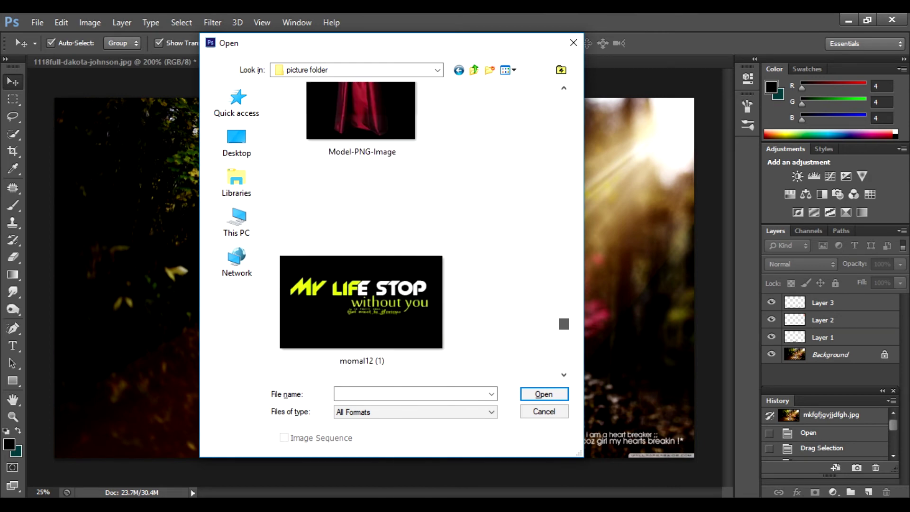
pyautogui.scroll(2, 360, 227)
pyautogui.scroll(-1, 360, 228)
pyautogui.scroll(-2, 360, 227)
pyautogui.scroll(-2, 361, 228)
pyautogui.scroll(-2, 361, 228)
pyautogui.scroll(-1, 360, 228)
pyautogui.scroll(-2, 360, 228)
pyautogui.scroll(-2, 360, 227)
pyautogui.scroll(-2, 360, 228)
pyautogui.scroll(-2, 360, 227)
pyautogui.scroll(-2, 360, 228)
pyautogui.scroll(-2, 361, 228)
pyautogui.scroll(-2, 360, 228)
pyautogui.scroll(-2, 360, 227)
pyautogui.scroll(-2, 360, 227)
pyautogui.scroll(-2, 360, 228)
pyautogui.scroll(-2, 360, 227)
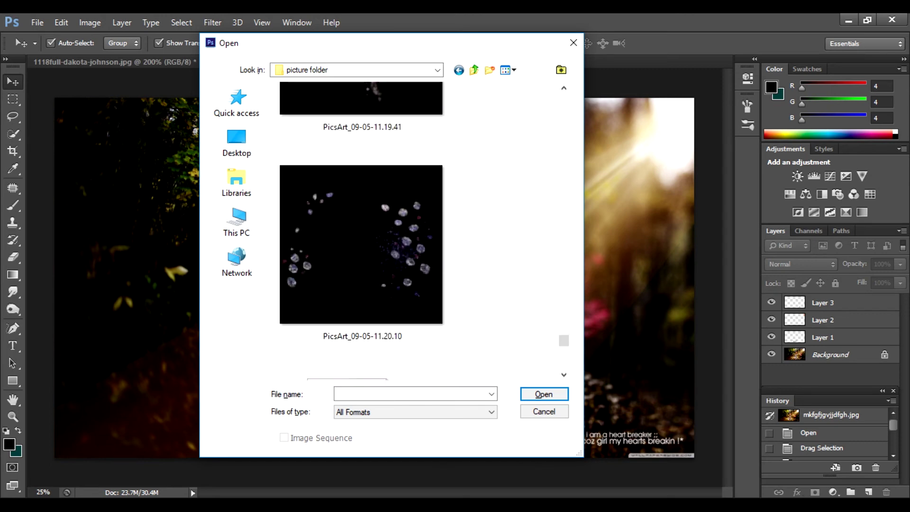
pyautogui.scroll(-2, 361, 228)
pyautogui.scroll(-2, 360, 228)
pyautogui.scroll(-2, 360, 228)
pyautogui.scroll(2, 360, 228)
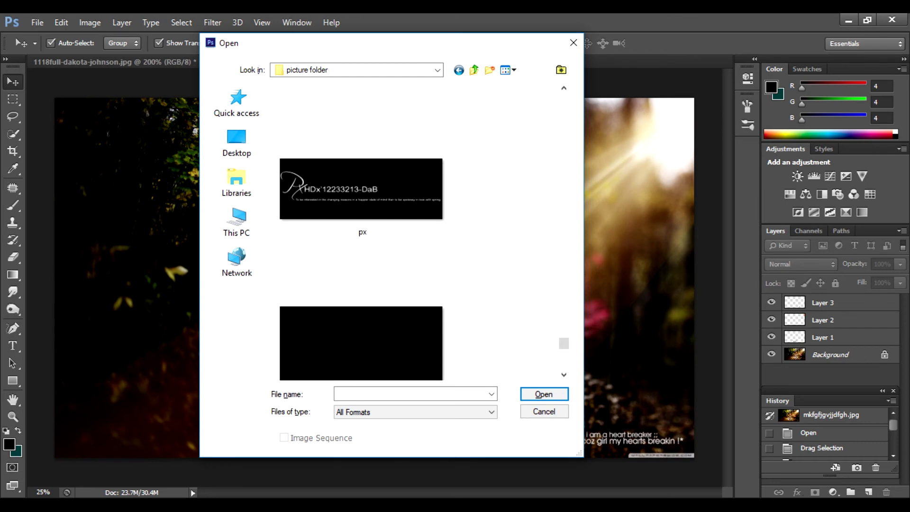
pyautogui.scroll(-2, 360, 227)
pyautogui.scroll(-2, 360, 228)
pyautogui.scroll(-2, 360, 227)
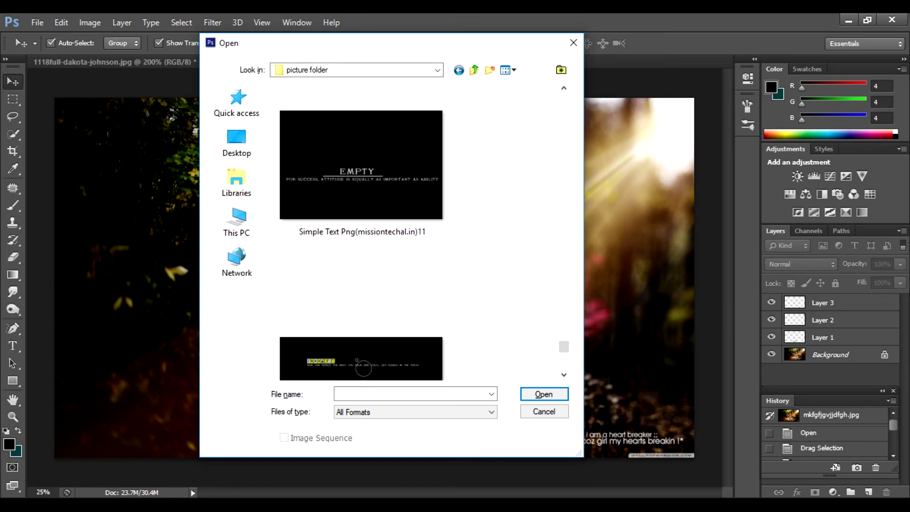
pyautogui.scroll(-2, 360, 228)
pyautogui.scroll(-2, 361, 227)
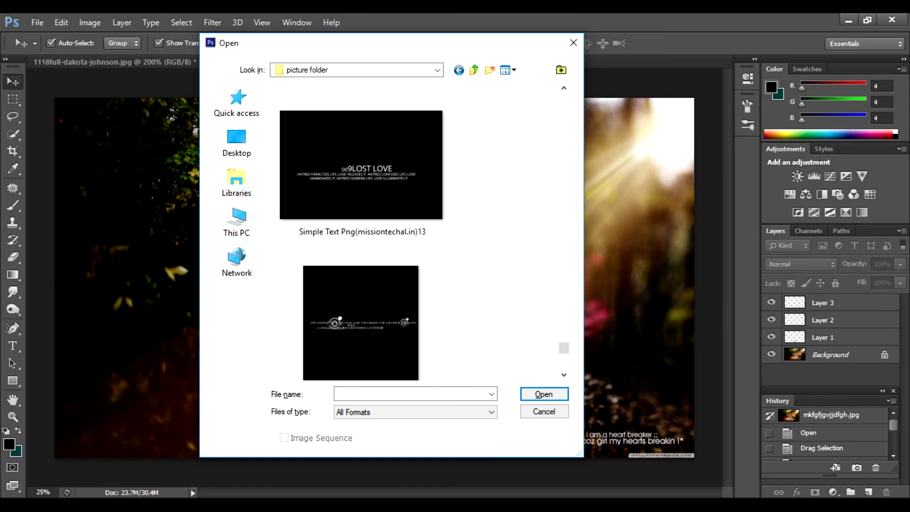
pyautogui.scroll(-2, 361, 228)
pyautogui.scroll(-2, 360, 227)
pyautogui.scroll(-2, 360, 228)
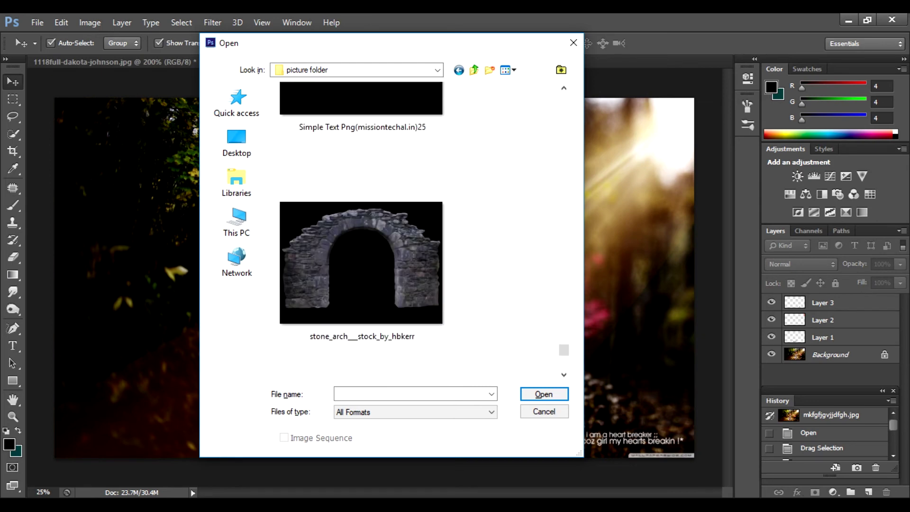
pyautogui.scroll(-2, 360, 228)
pyautogui.scroll(-2, 360, 228)
pyautogui.scroll(-2, 360, 227)
pyautogui.scroll(-2, 360, 227)
pyautogui.scroll(-2, 360, 227)
pyautogui.scroll(-2, 360, 228)
pyautogui.scroll(-4, 360, 228)
pyautogui.scroll(-2, 360, 228)
pyautogui.scroll(4, 360, 228)
pyautogui.scroll(2, 360, 228)
pyautogui.scroll(2, 360, 227)
pyautogui.scroll(2, 361, 228)
pyautogui.scroll(2, 360, 227)
pyautogui.scroll(2, 360, 228)
pyautogui.scroll(2, 361, 228)
pyautogui.scroll(2, 361, 227)
pyautogui.scroll(2, 360, 228)
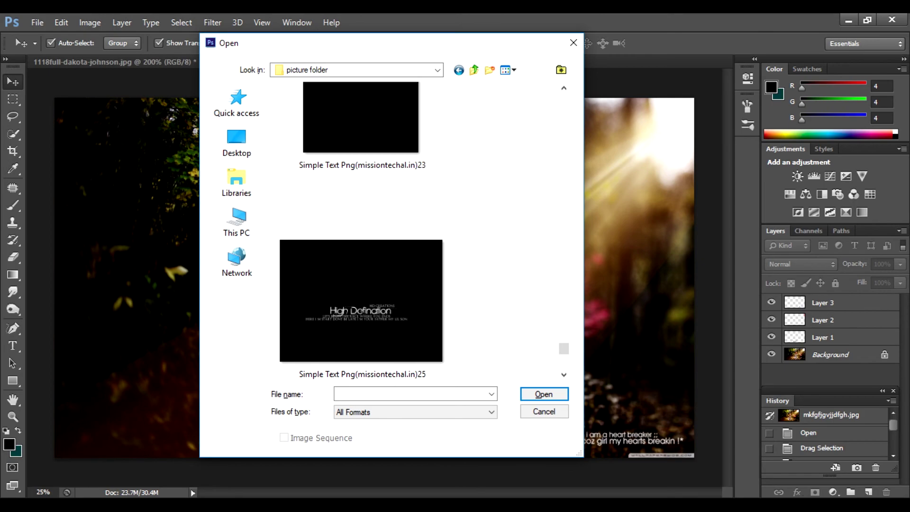
pyautogui.doubleClick(365, 304)
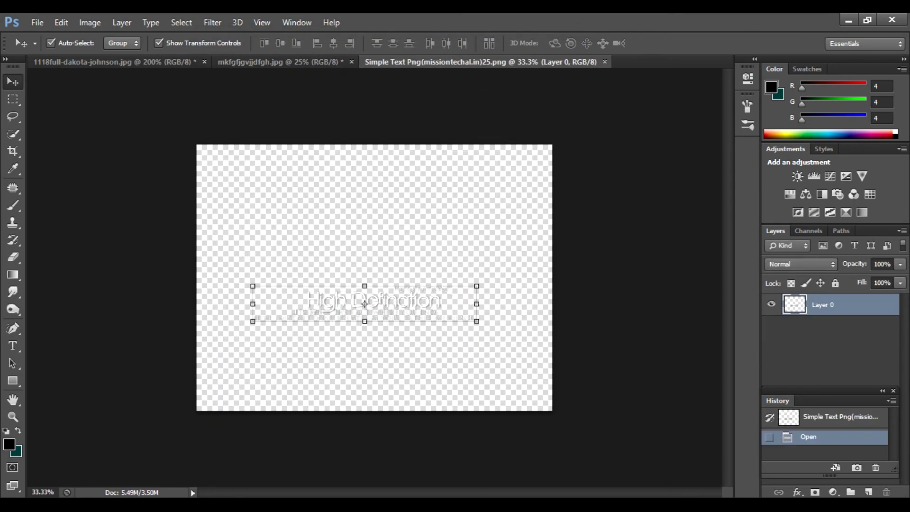
# Place the High Definition text top-left as Layer 4 in Screen mode, then reopen the picture folder
pyautogui.moveTo(365, 304); pyautogui.dragTo(279, 62)
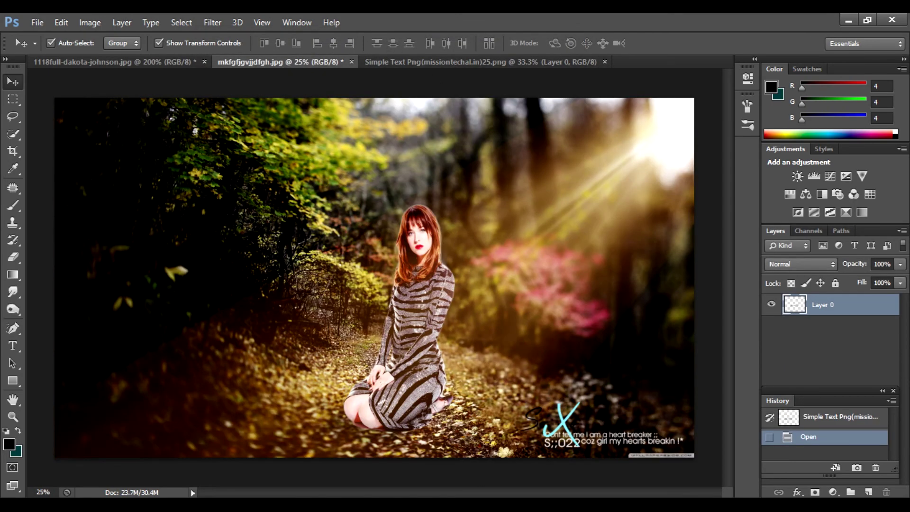
pyautogui.moveTo(142, 143)
pyautogui.mouseDown()
pyautogui.moveTo(114, 124)
pyautogui.moveTo(148, 124)
pyautogui.mouseUp()
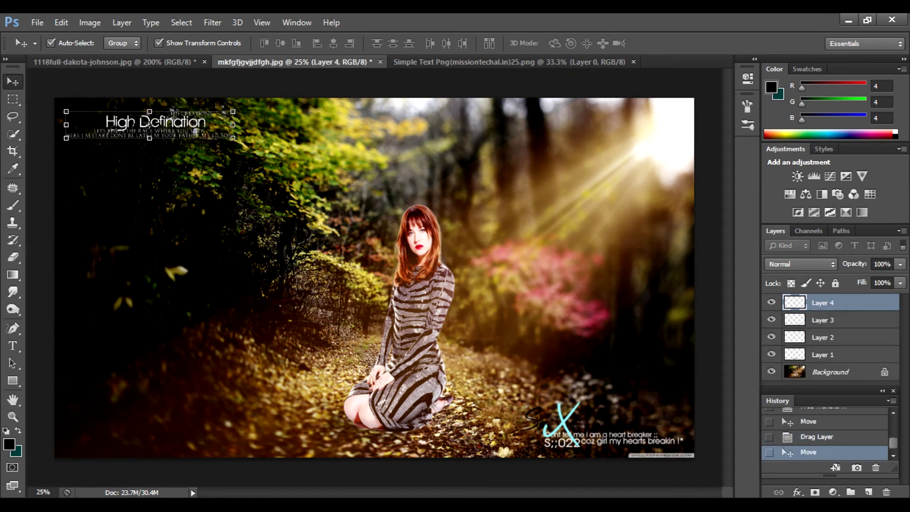
pyautogui.click(801, 264)
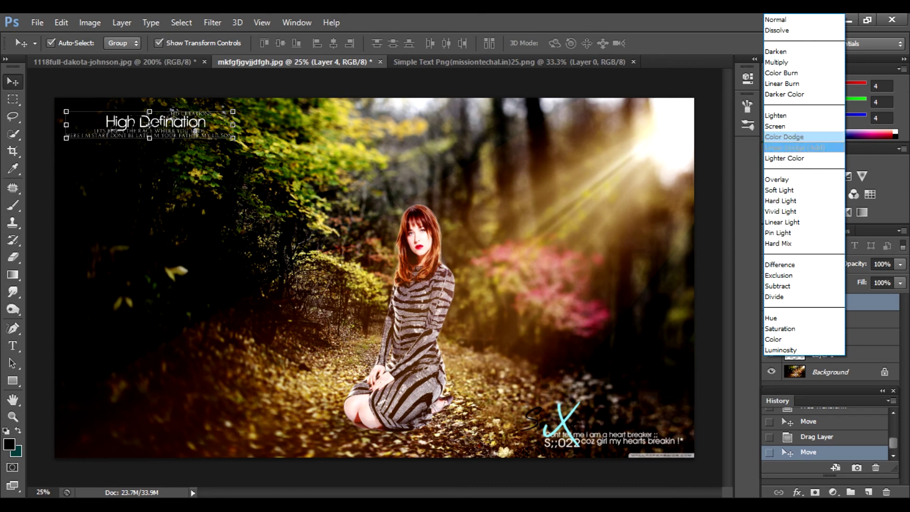
pyautogui.click(780, 127)
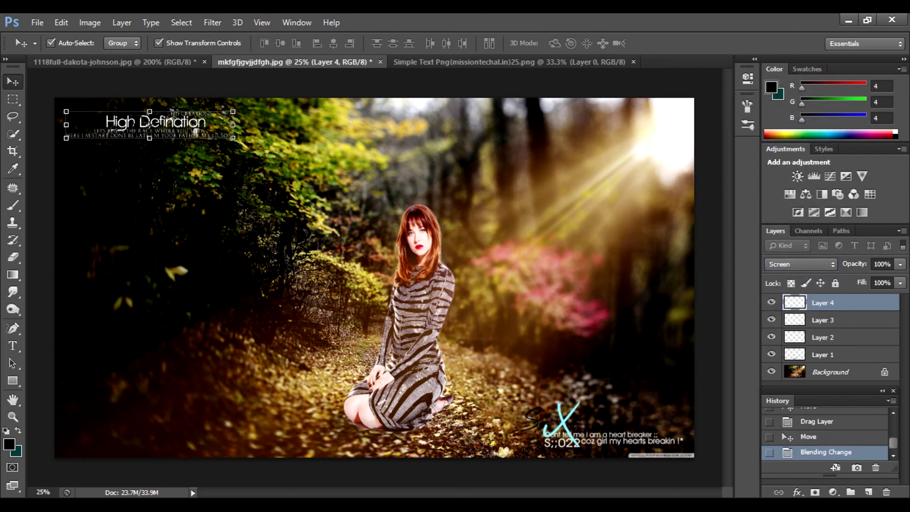
pyautogui.click(801, 264)
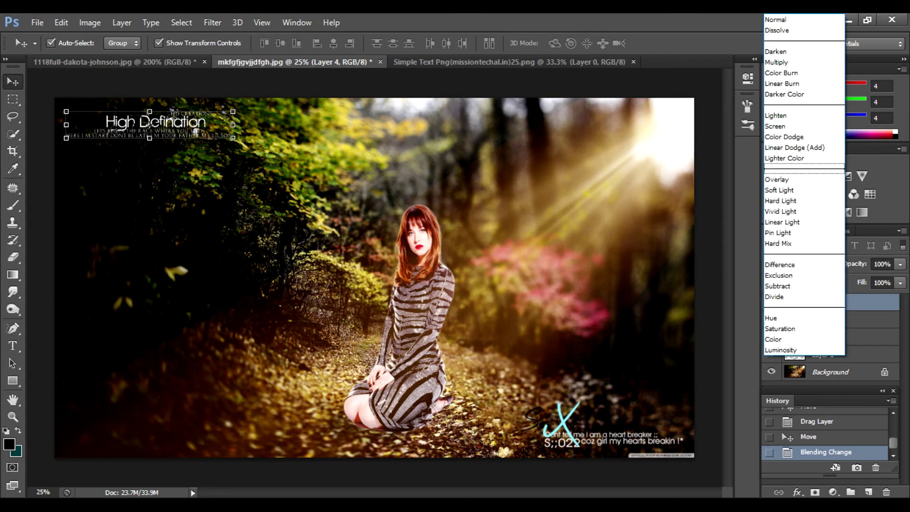
pyautogui.press('Escape')
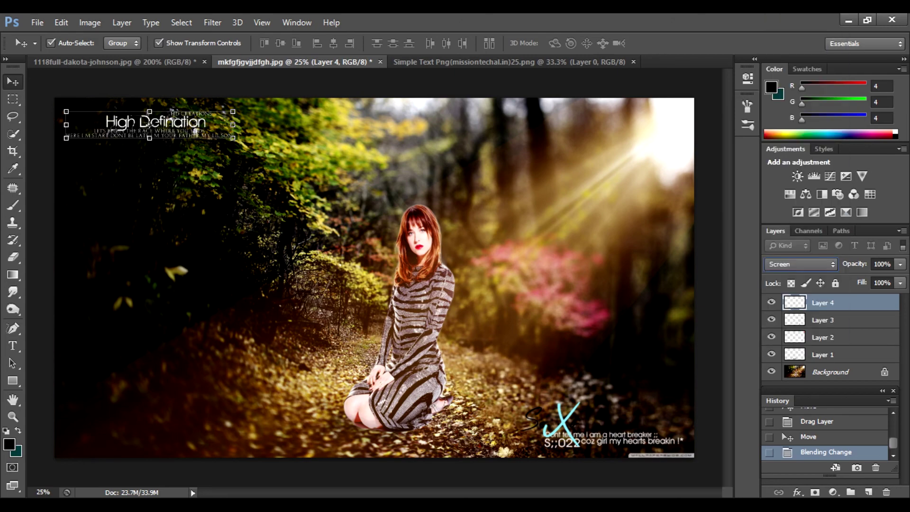
pyautogui.hotkey('ctrl', 'alt', 'a')
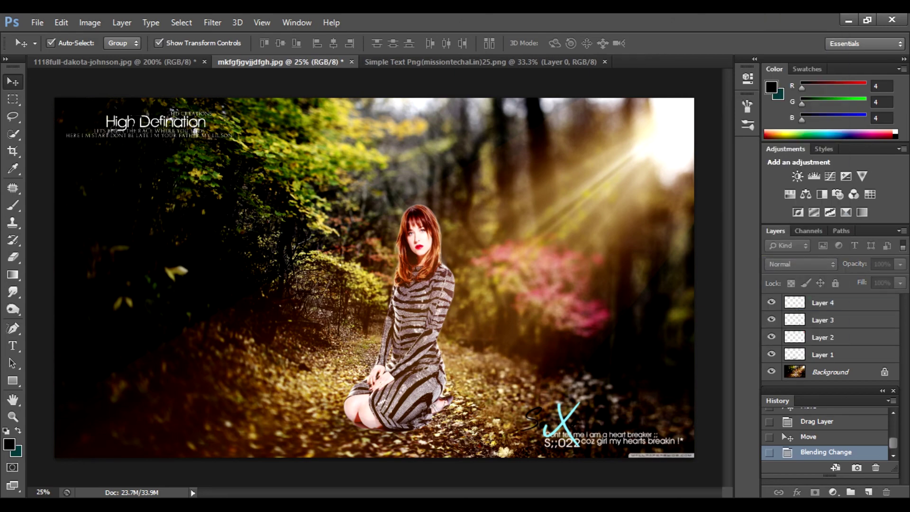
pyautogui.hotkey('ctrl', 'o')
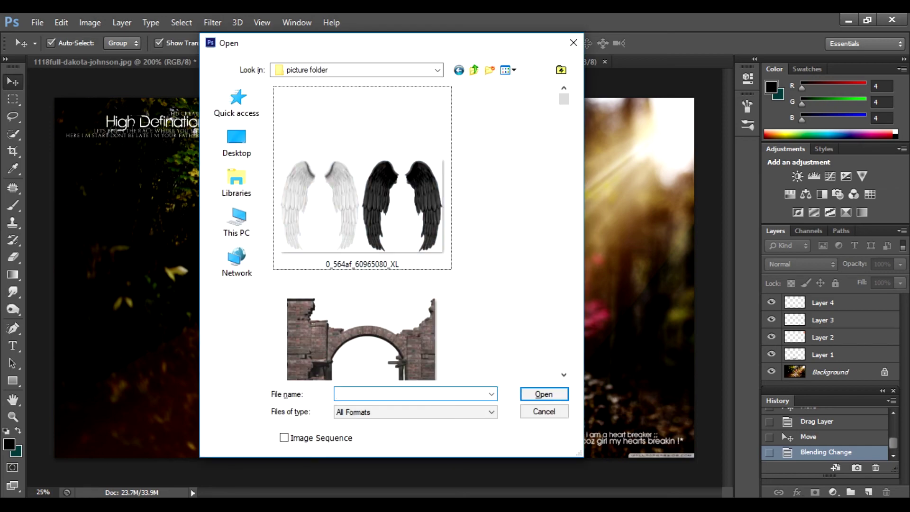
# Open 1-2-photoshop-logo-picture.png and drag the blue feather into the forest composite
pyautogui.scroll(-2, 363, 228)
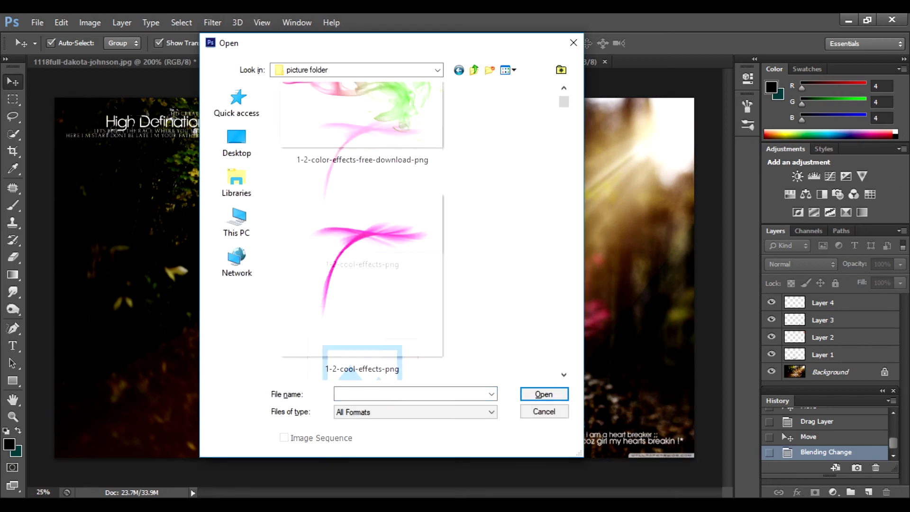
pyautogui.scroll(-5, 363, 228)
pyautogui.scroll(-3, 362, 228)
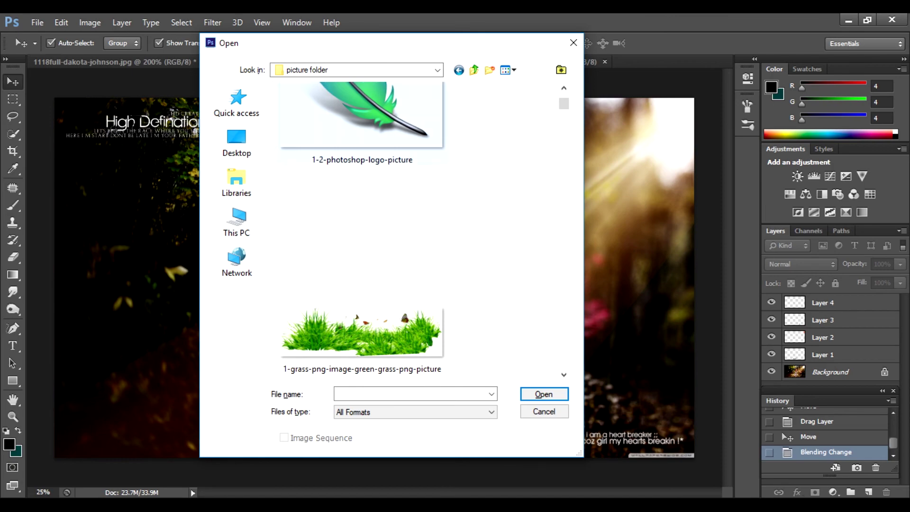
pyautogui.click(362, 123)
pyautogui.press('Return')
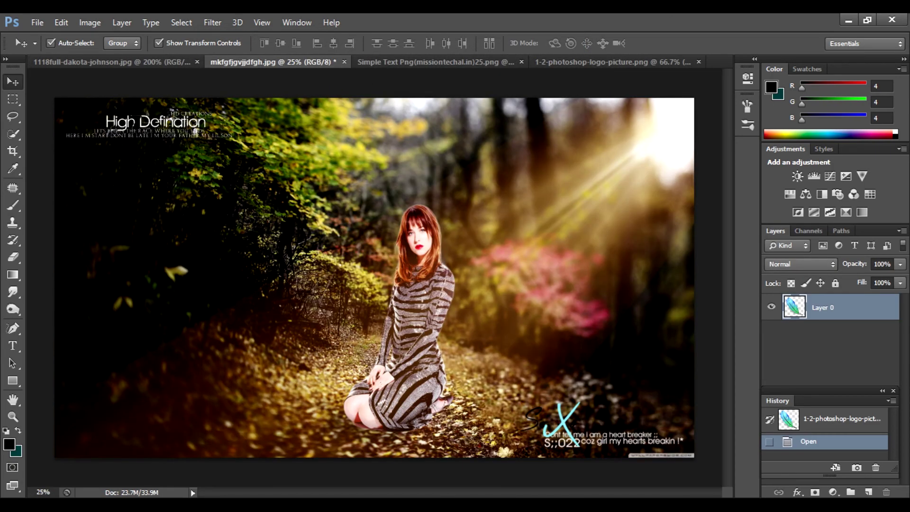
pyautogui.moveTo(244, 62)
pyautogui.mouseDown()
pyautogui.moveTo(342, 187)
pyautogui.moveTo(110, 418)
pyautogui.moveTo(113, 409)
pyautogui.mouseUp()
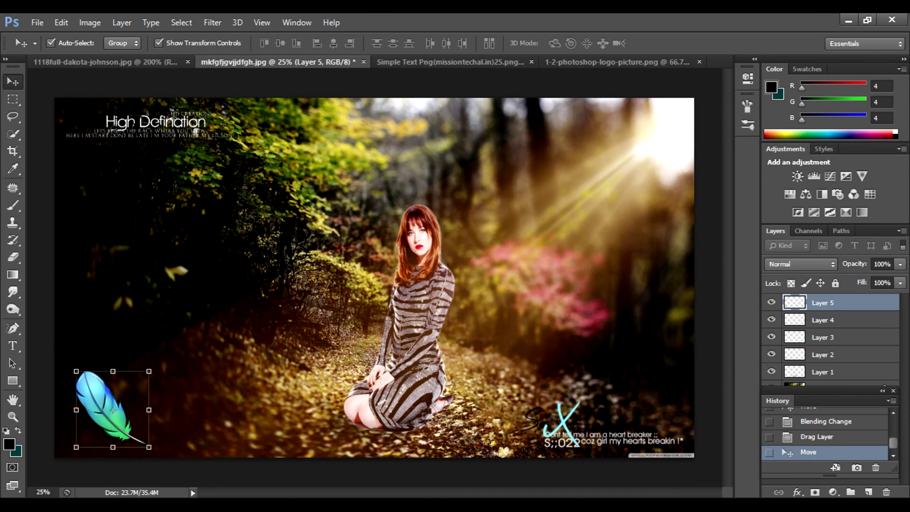
# Set the feather layer to Screen blend mode with 59% fill
pyautogui.click(801, 264)
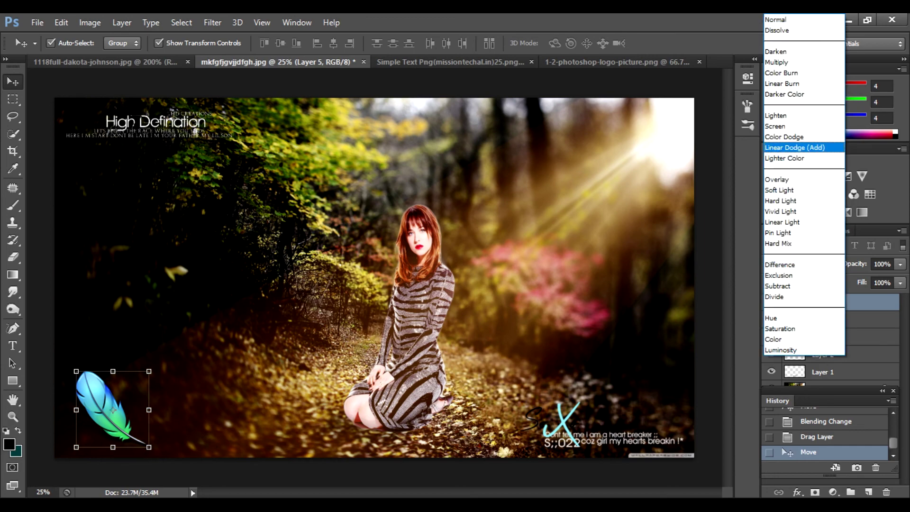
pyautogui.click(783, 119)
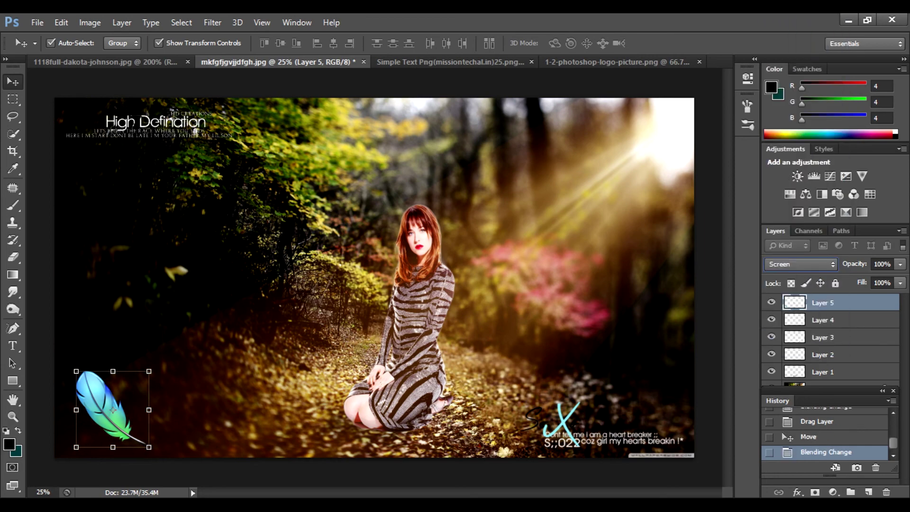
pyautogui.click(801, 264)
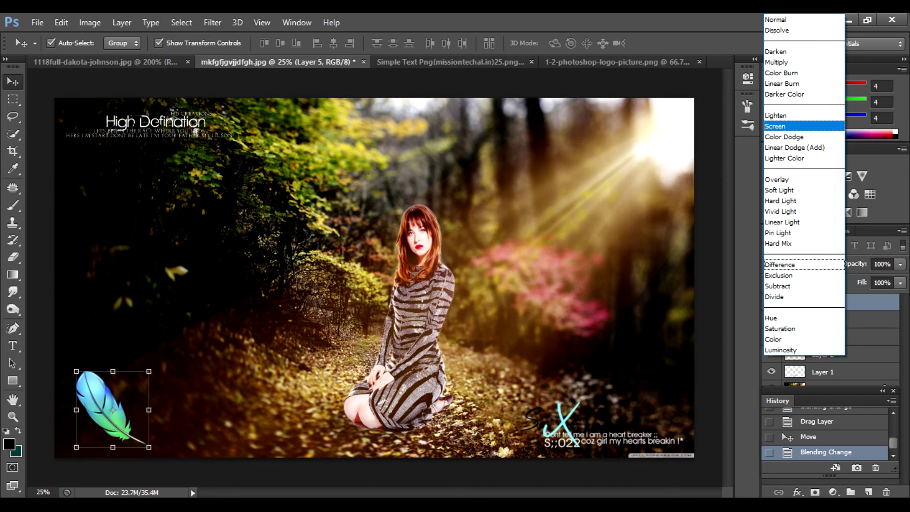
pyautogui.press('Escape')
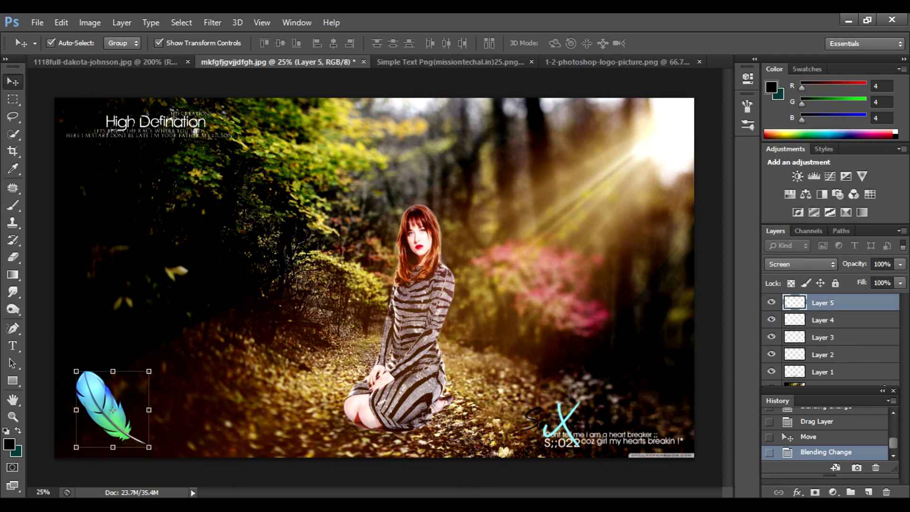
pyautogui.click(801, 264)
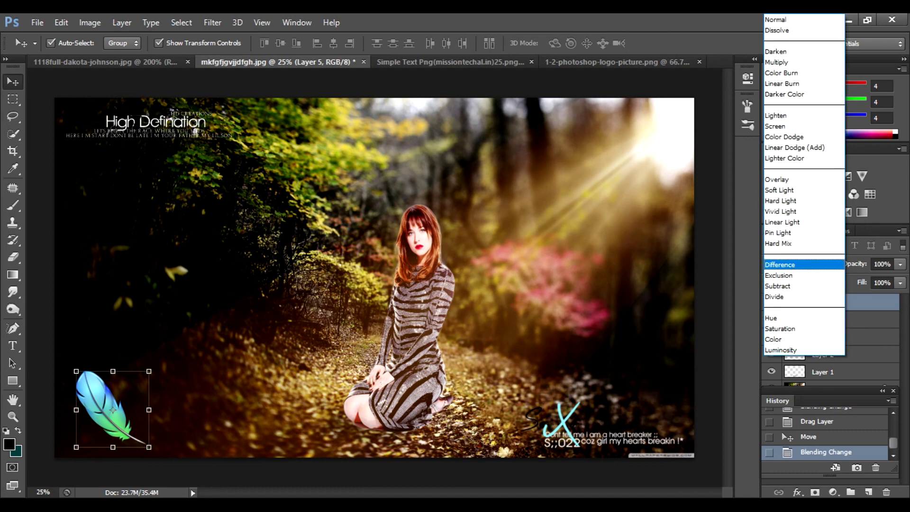
pyautogui.click(777, 126)
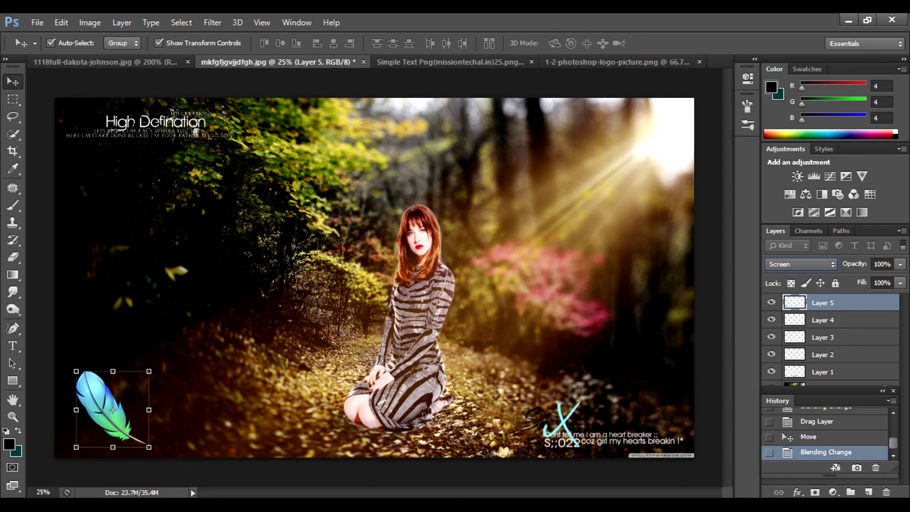
pyautogui.click(900, 282)
pyautogui.moveTo(900, 298); pyautogui.dragTo(872, 298)
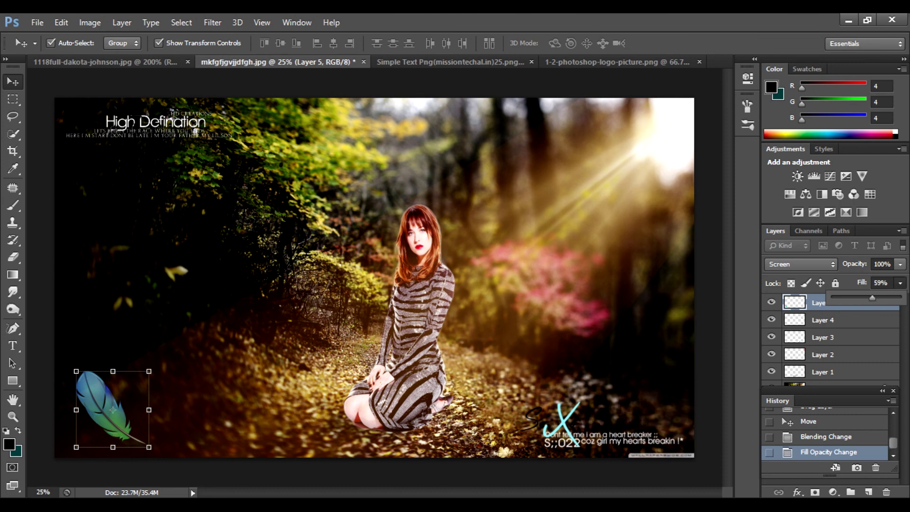
# Move the feather beside the X text at lower right and scale it smaller
pyautogui.moveTo(112, 409); pyautogui.dragTo(618, 388)
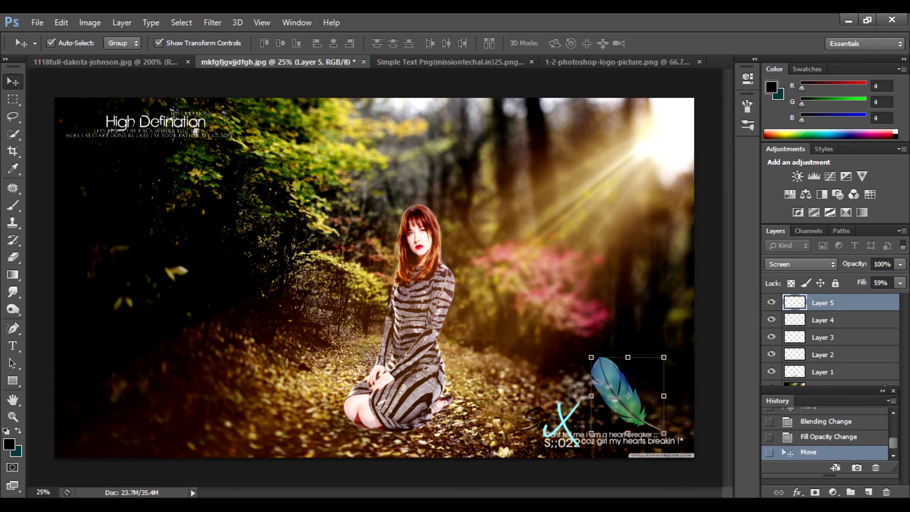
pyautogui.moveTo(663, 433); pyautogui.dragTo(654, 415)
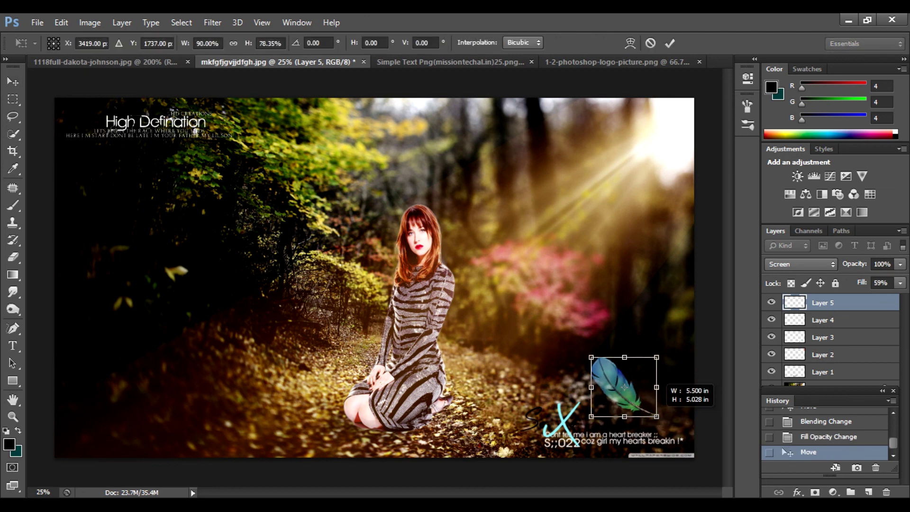
pyautogui.press('Return')
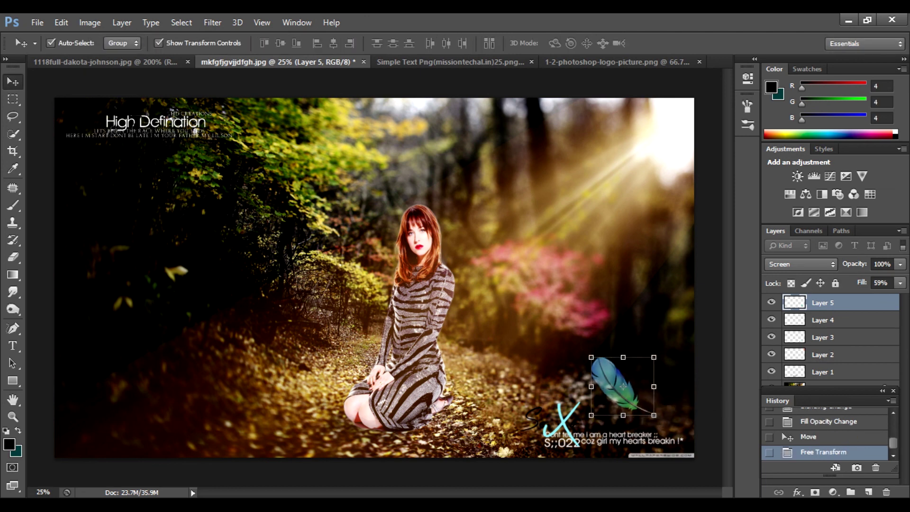
pyautogui.moveTo(630, 378); pyautogui.dragTo(631, 387)
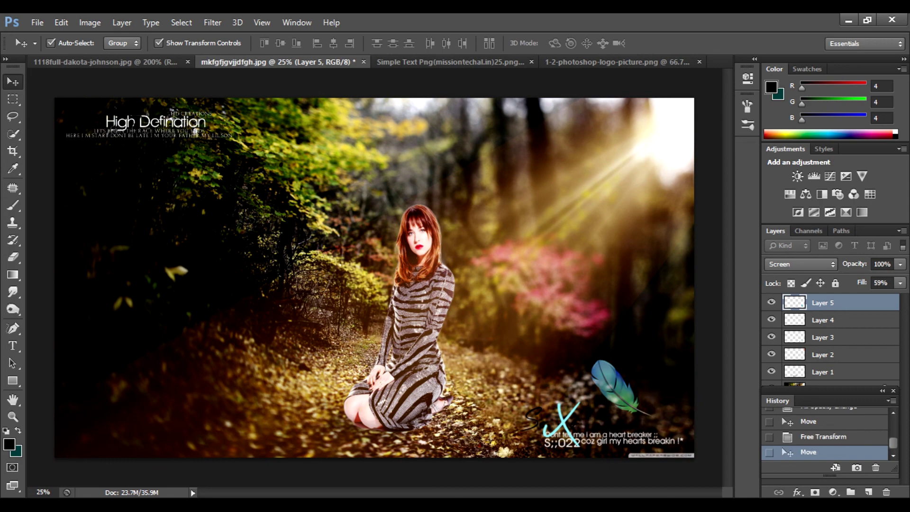
pyautogui.click(711, 285)
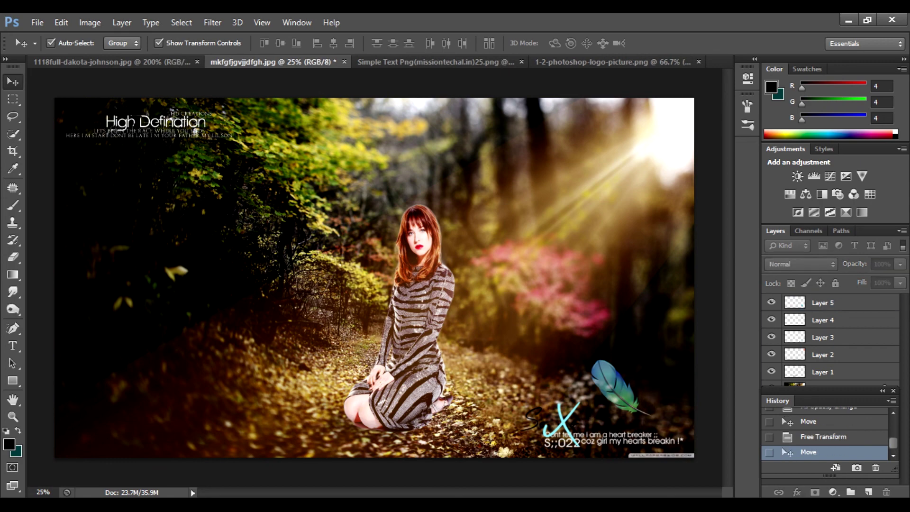
# Save the composite as JPEG, replacing mkfgfjgvjjdfgh.jpg, with Quality 10 Maximum
pyautogui.click(37, 23)
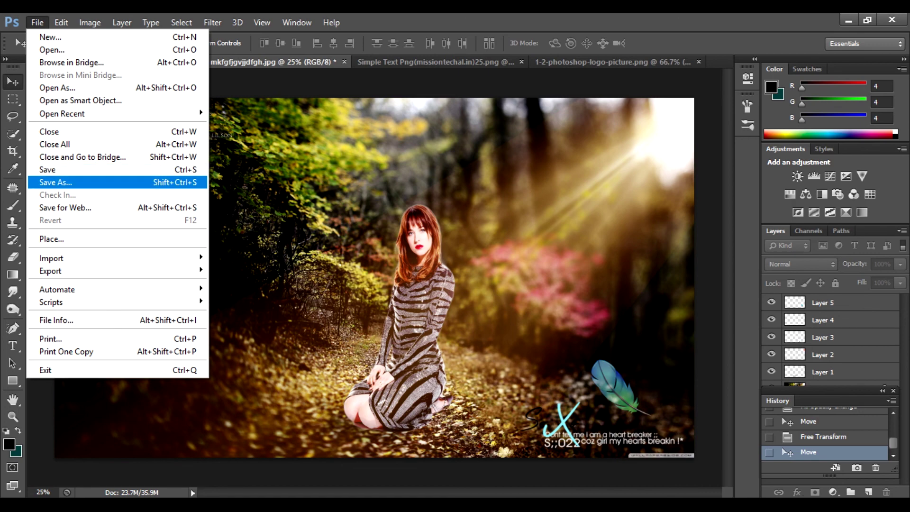
pyautogui.click(56, 179)
pyautogui.click(418, 297)
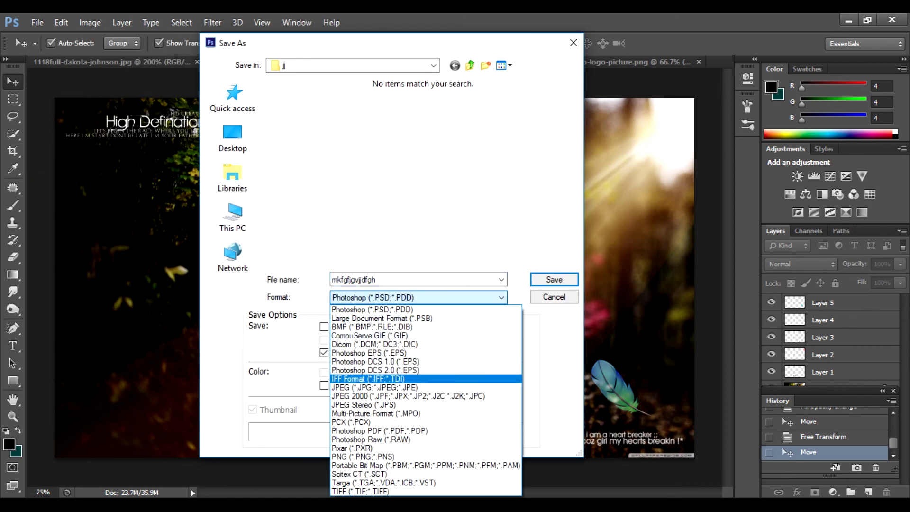
pyautogui.click(361, 378)
pyautogui.press('Return')
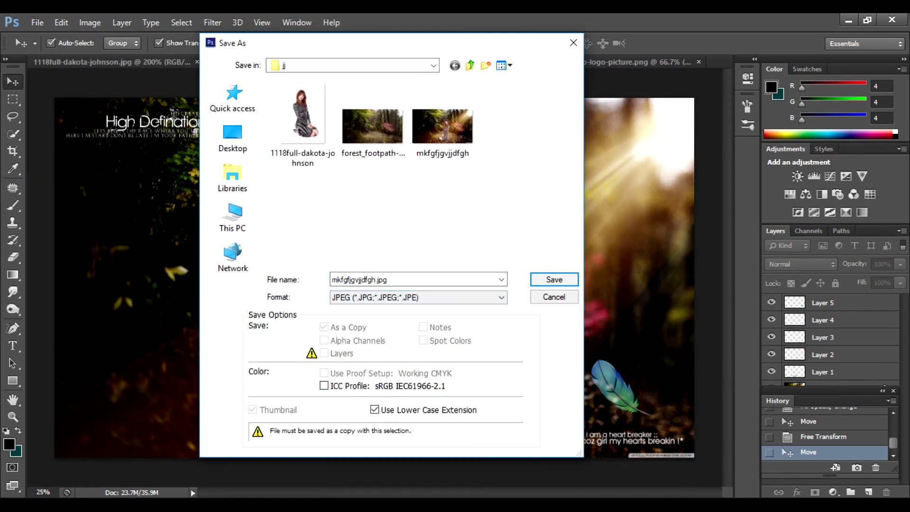
pyautogui.press('space')
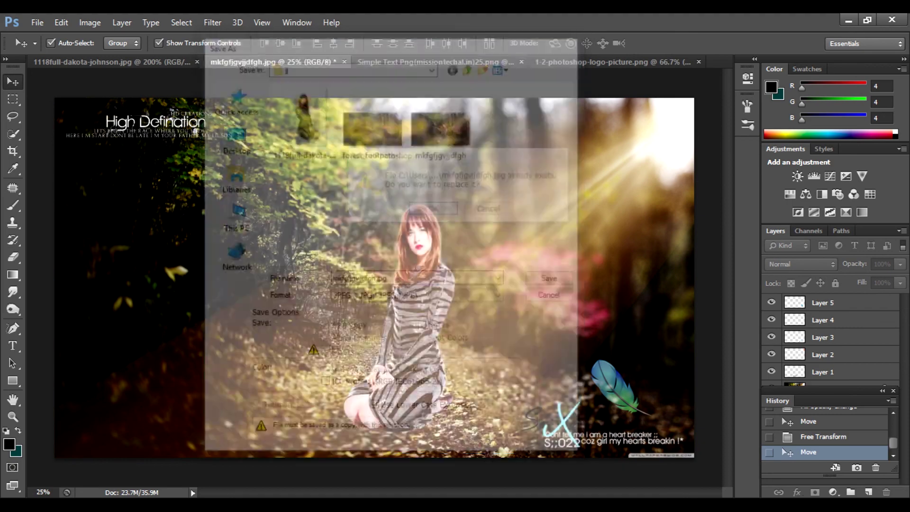
pyautogui.press('Return')
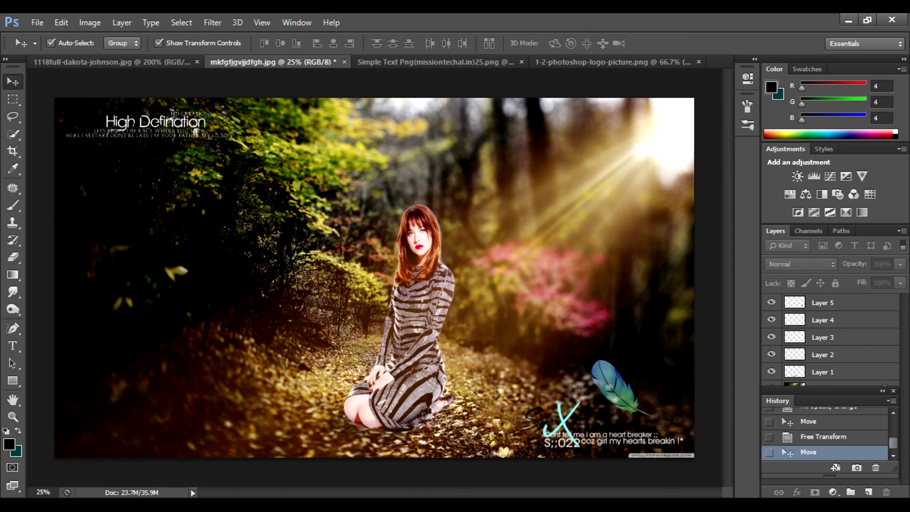
# Save the composite as JPEG again, replacing the existing mkfgfjgvjjdfgh.jpg
pyautogui.hotkey('ctrl', 'shift', 's')
pyautogui.click(417, 297)
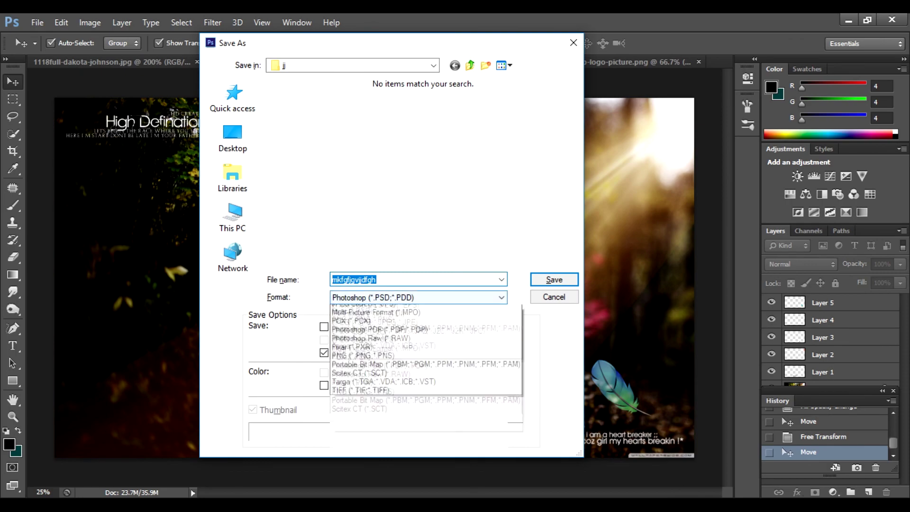
pyautogui.click(379, 381)
pyautogui.press('Return')
pyautogui.press('Return')
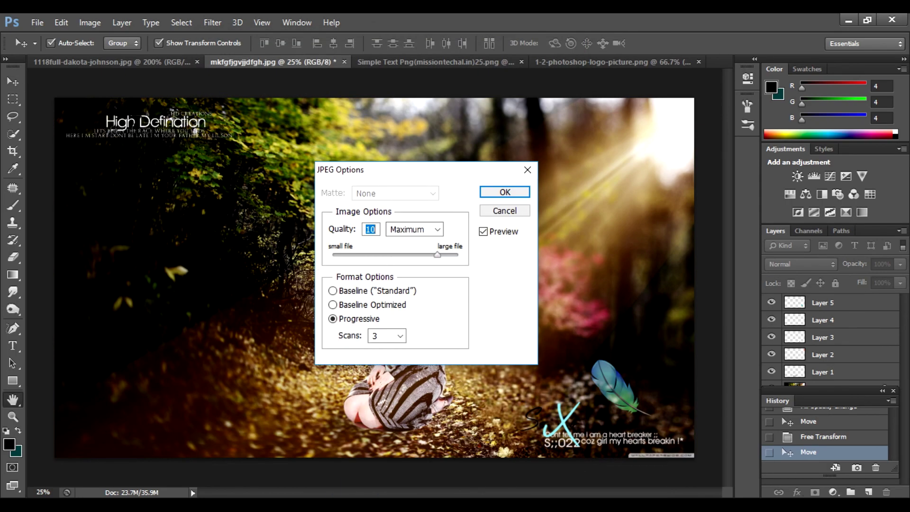